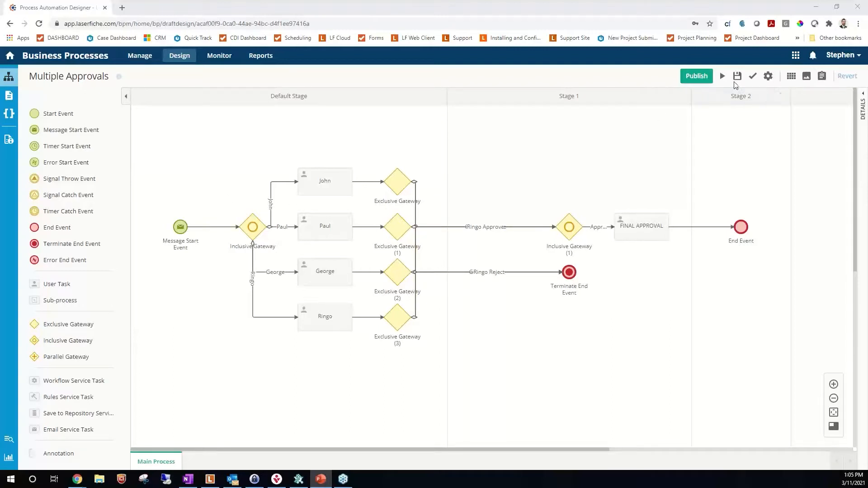
- Run a test instance of the Multiple Approvals process, submitting its form with John and Paul as approvers, and return to the designer
left_click(722, 77)
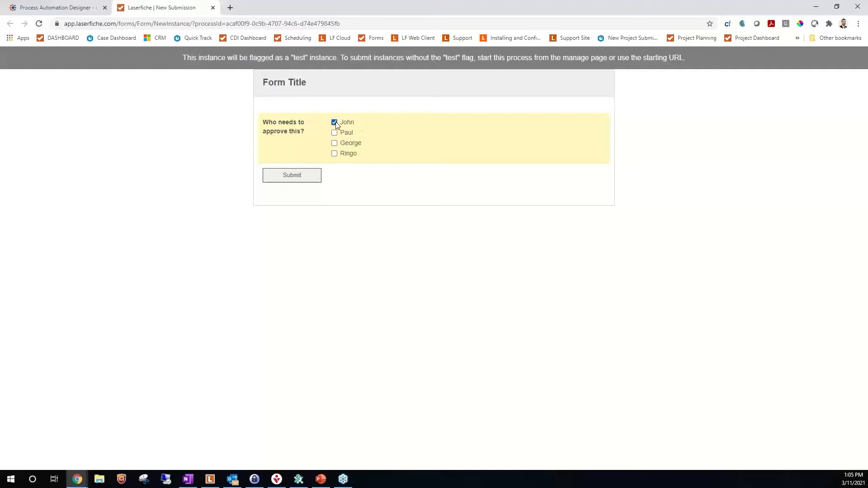
left_click(292, 176)
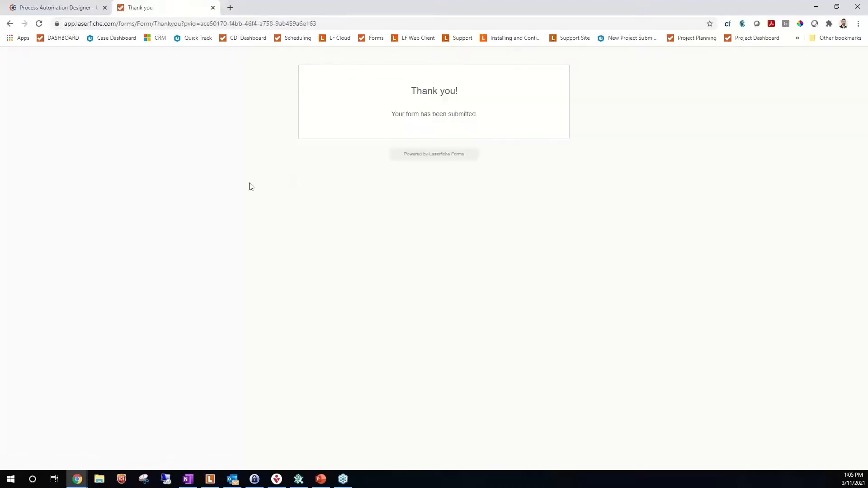
left_click(212, 7)
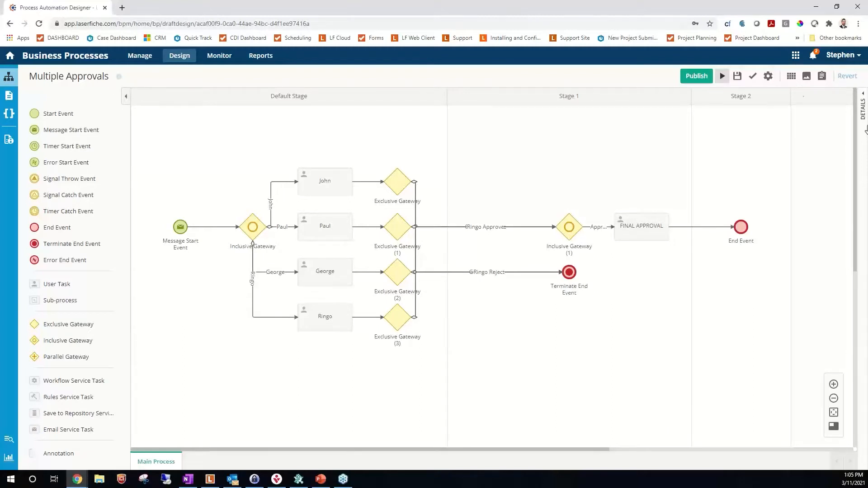
- Approve the assigned Paul and John tasks from the notifications and close the notification list
left_click(813, 58)
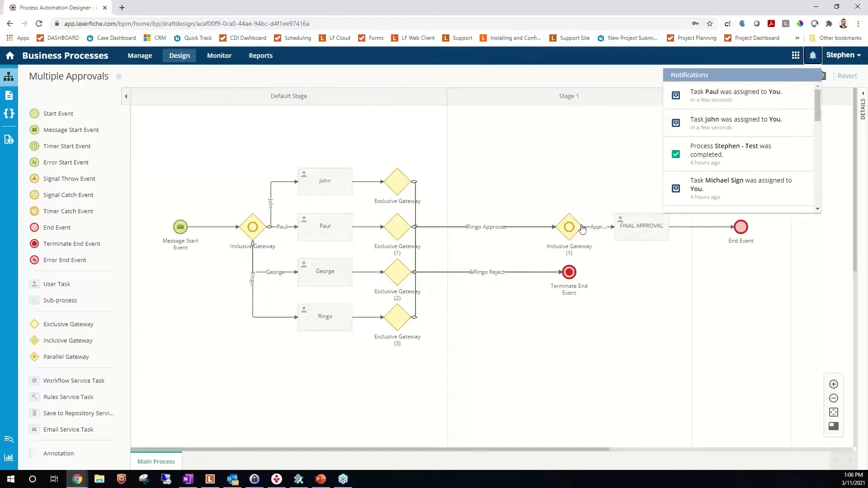
left_click(724, 97)
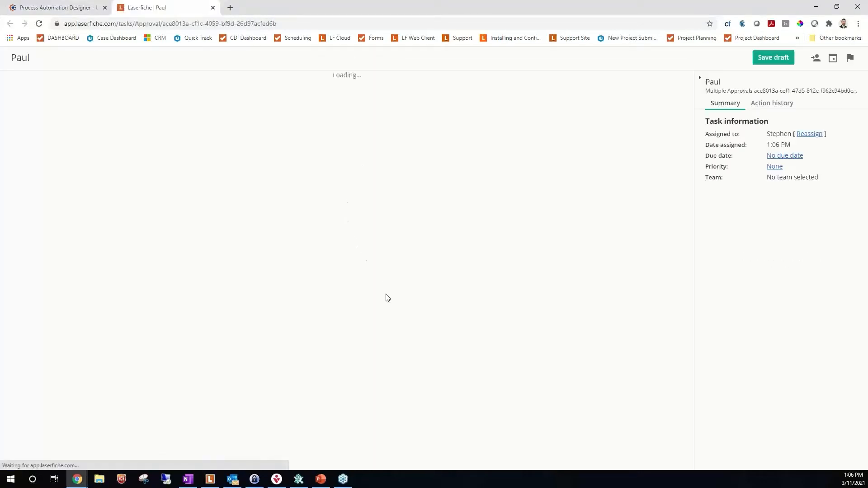
left_click(311, 256)
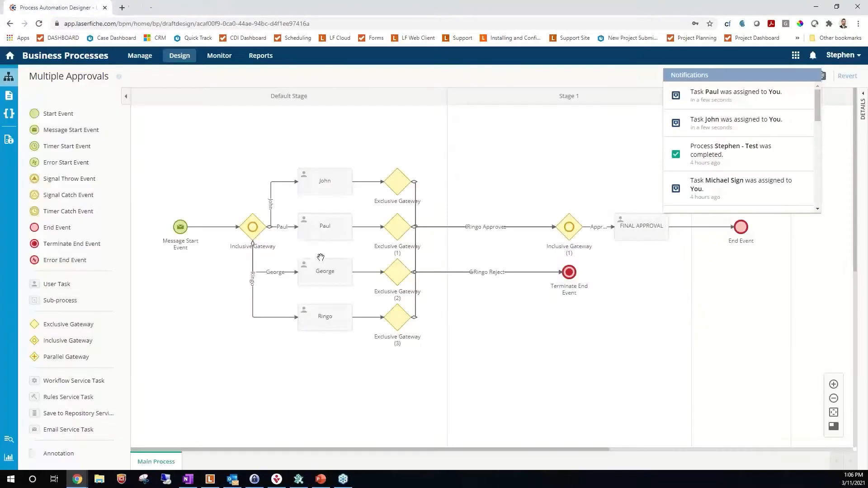
left_click(724, 121)
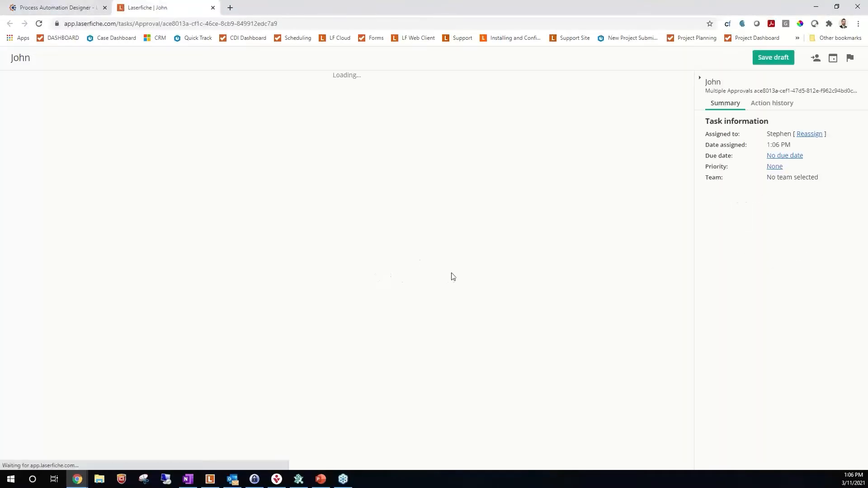
left_click(319, 260)
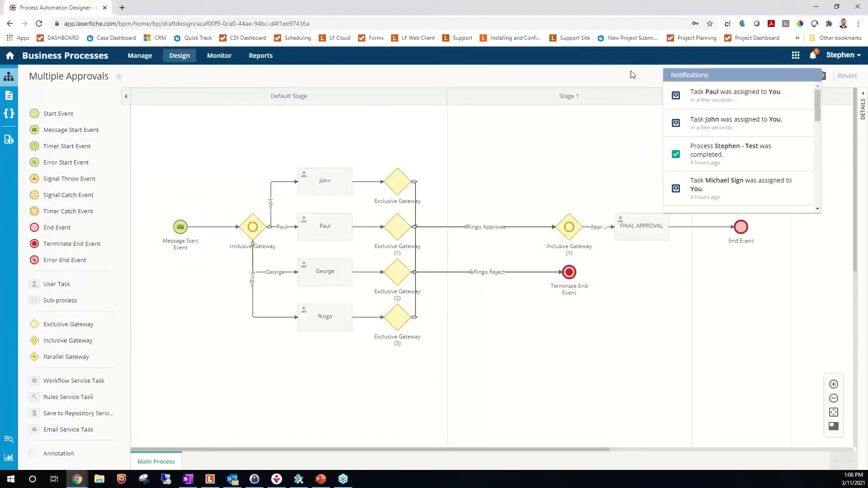
left_click(698, 54)
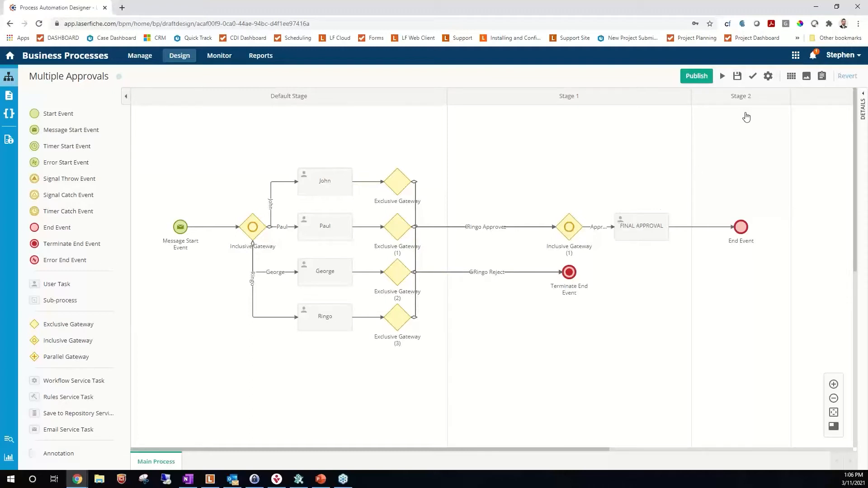
- Open the FINAL APPROVAL task from the notifications and approve it
left_click(812, 55)
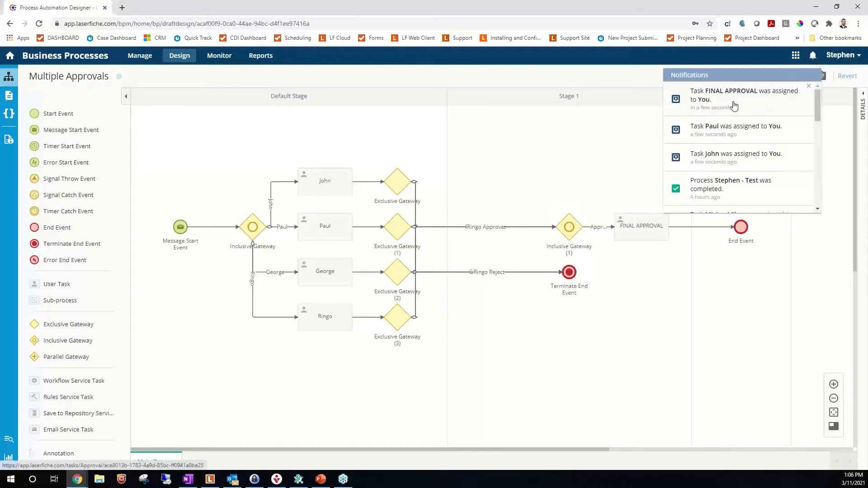
left_click(733, 109)
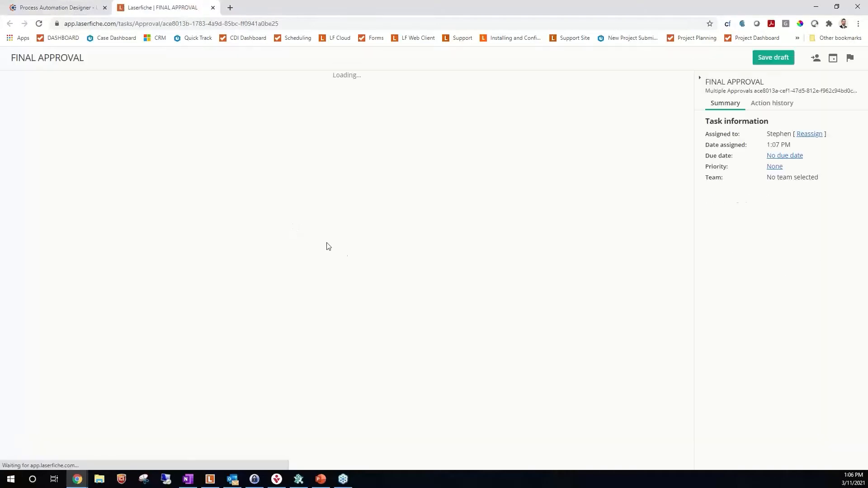
left_click(318, 251)
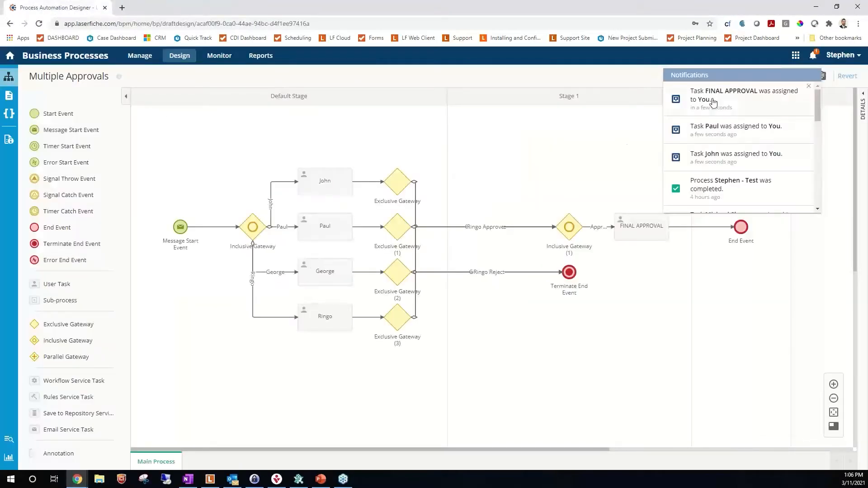
- Check the notifications for the status of the Multiple Approvals test process and close the list
left_click(812, 55)
left_click(813, 57)
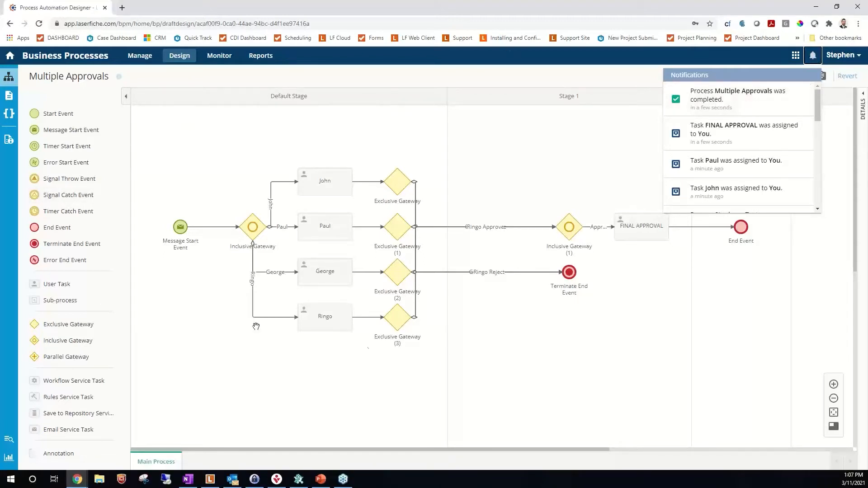
left_click(593, 141)
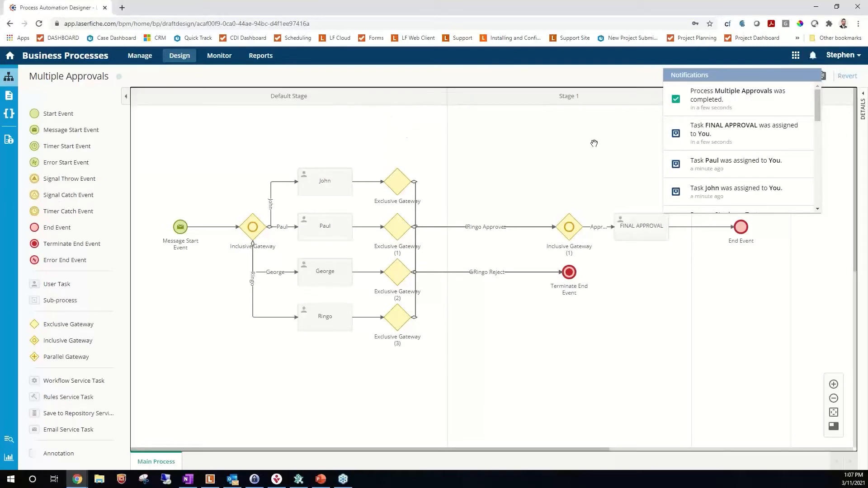
left_click(817, 58)
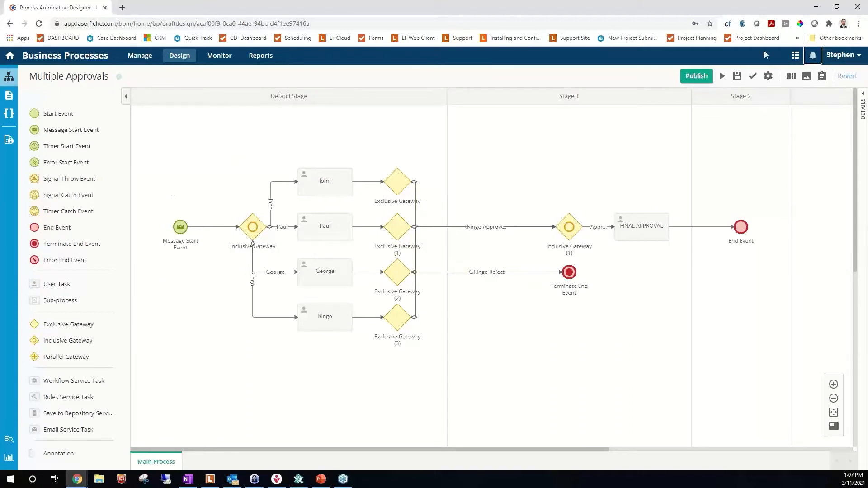
- Go to the Business Processes list in Process Automation and start a new process
left_click(796, 57)
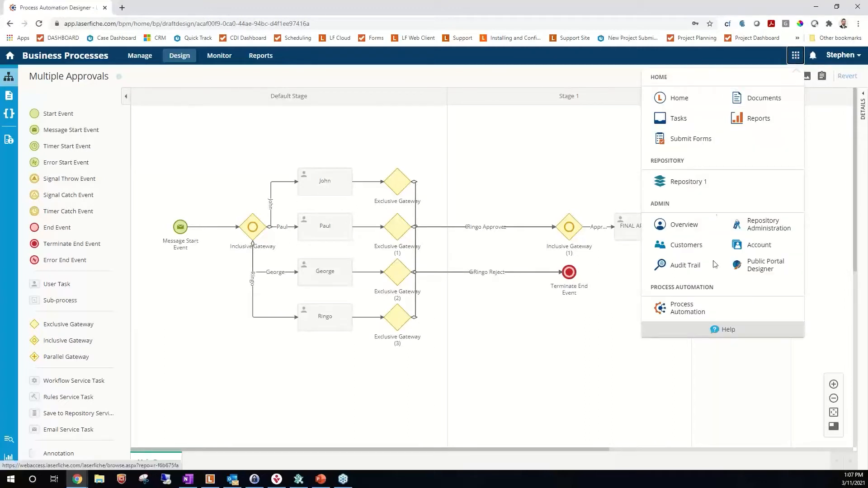
left_click(686, 308)
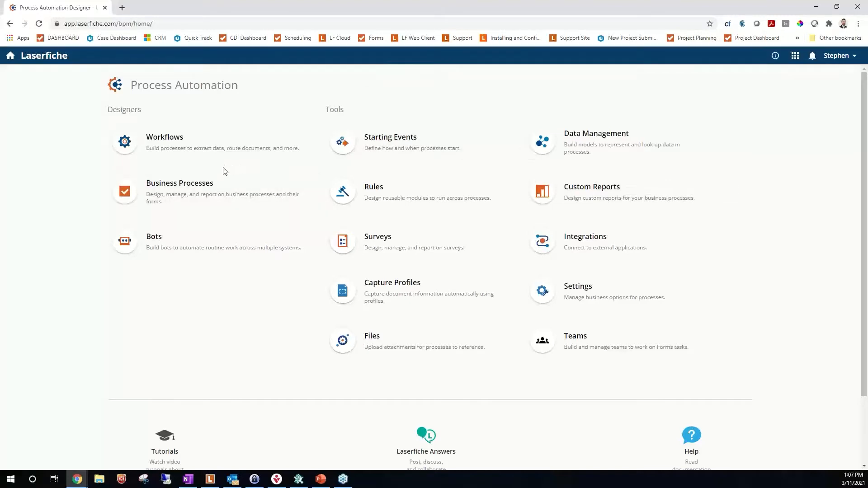
left_click(206, 198)
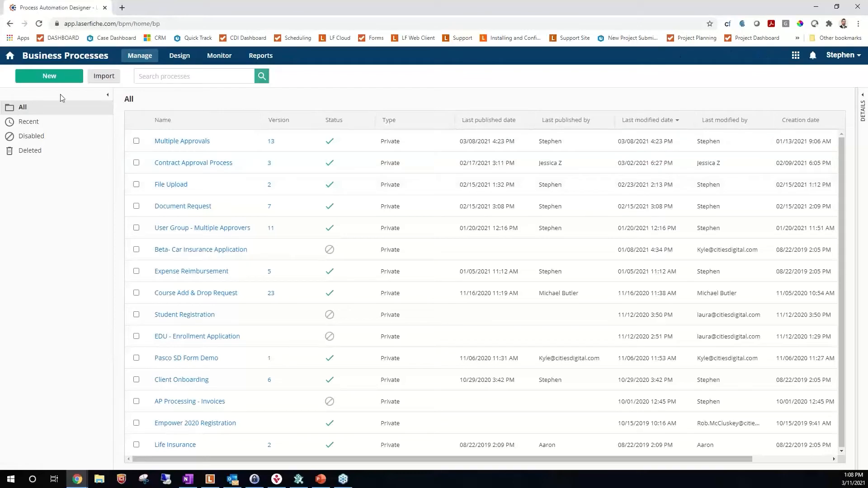
left_click(41, 82)
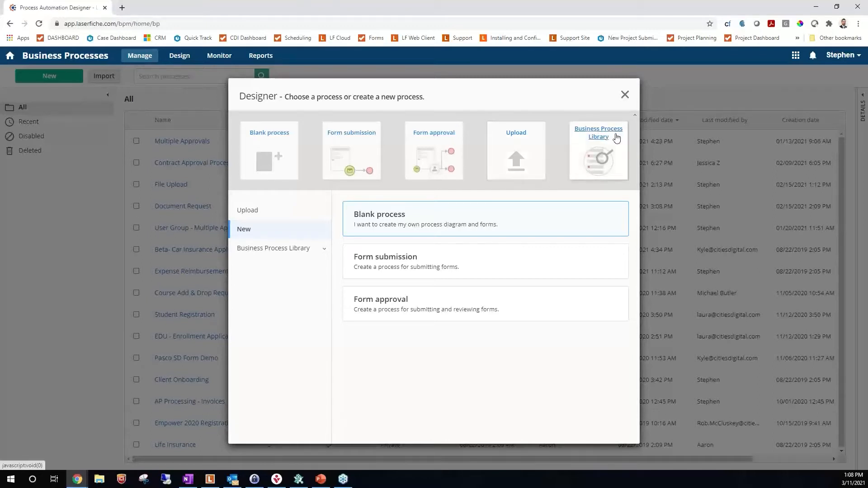
- Browse the categories and templates of the Business Process Library
left_click(599, 147)
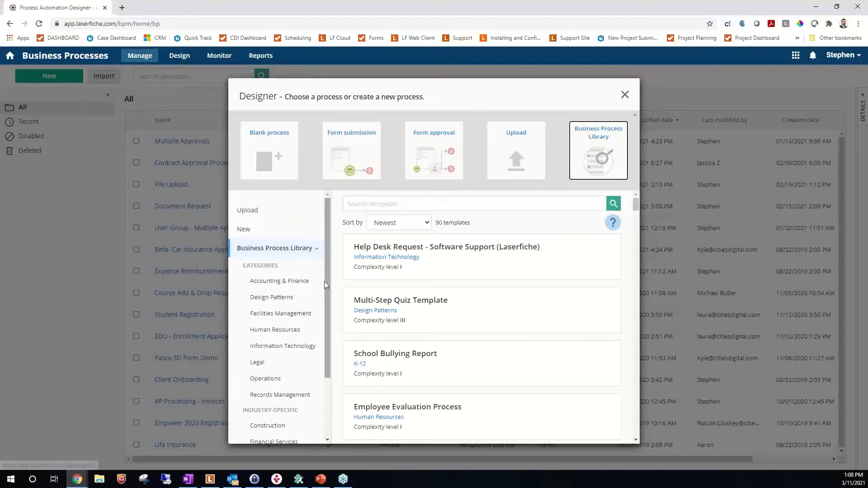
scroll(299, 313, "down", 2)
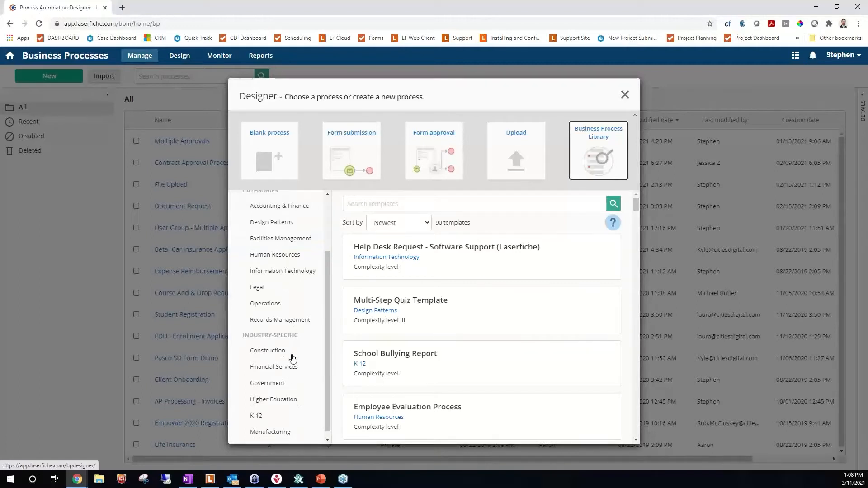
scroll(285, 350, "up", 2)
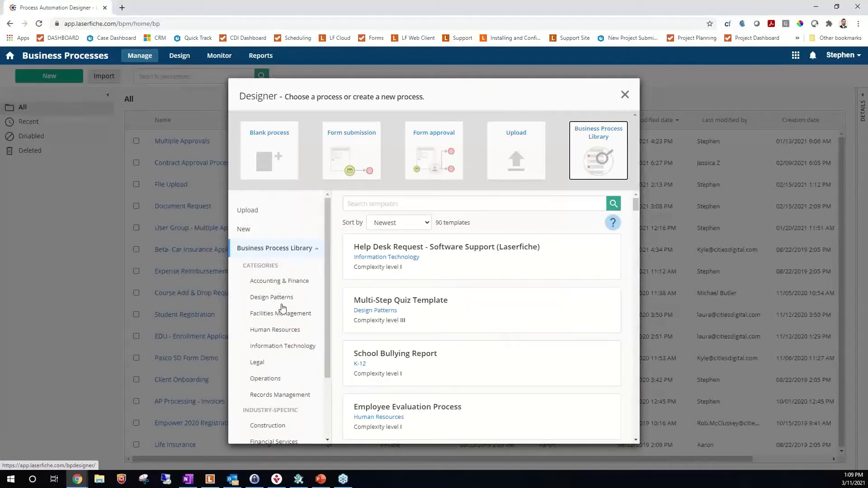
scroll(285, 313, "down", 2)
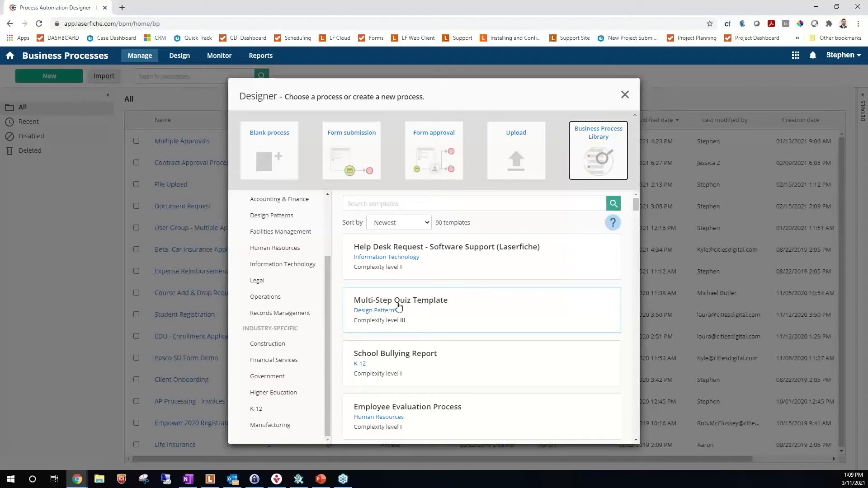
scroll(398, 310, "down", 3)
scroll(398, 310, "down", 3)
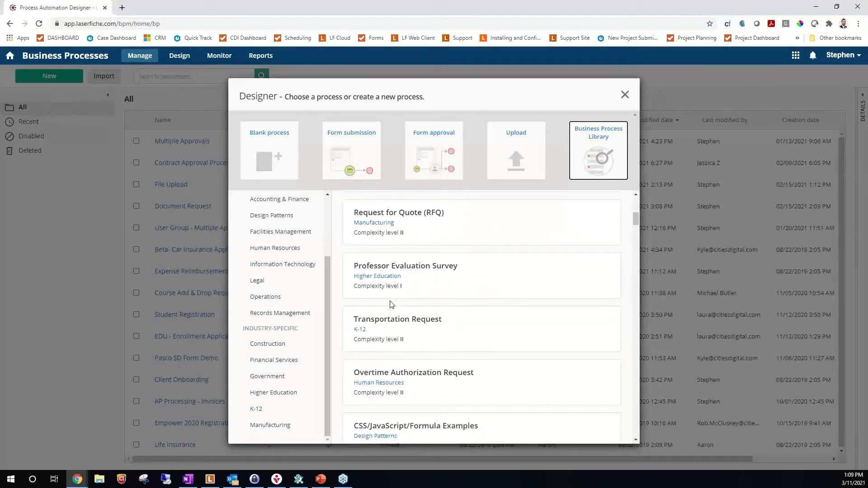
- Create a process from the Form submission template and name it March - Consulting Webinar
left_click(362, 142)
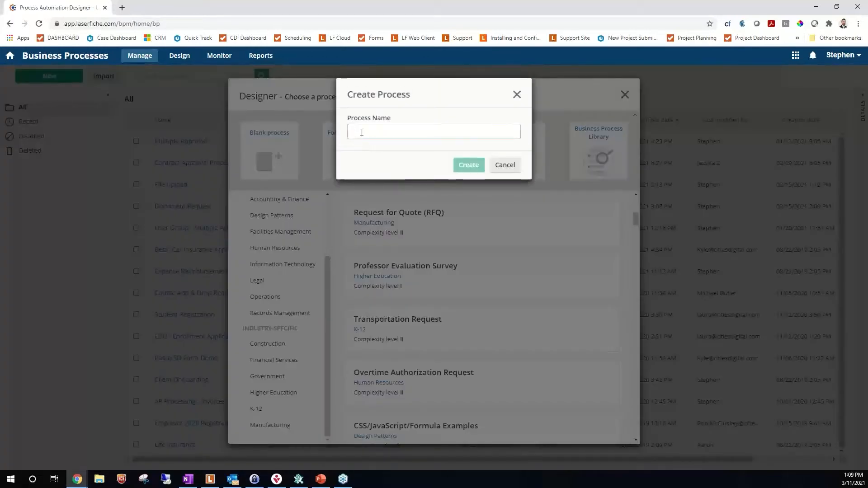
left_click(362, 133)
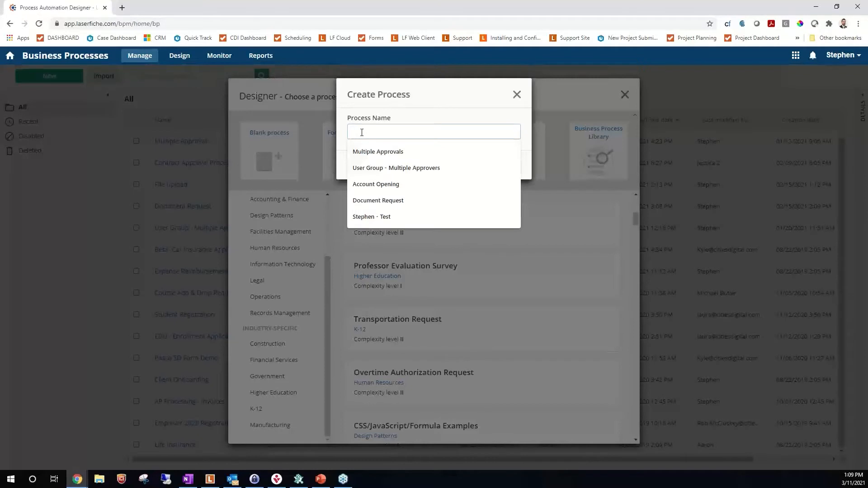
type("March - C")
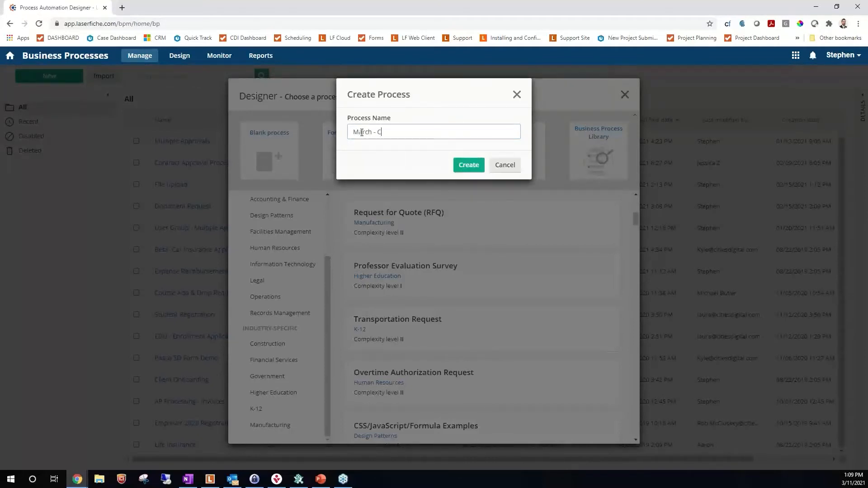
type("onsulting Webinar")
left_click(469, 172)
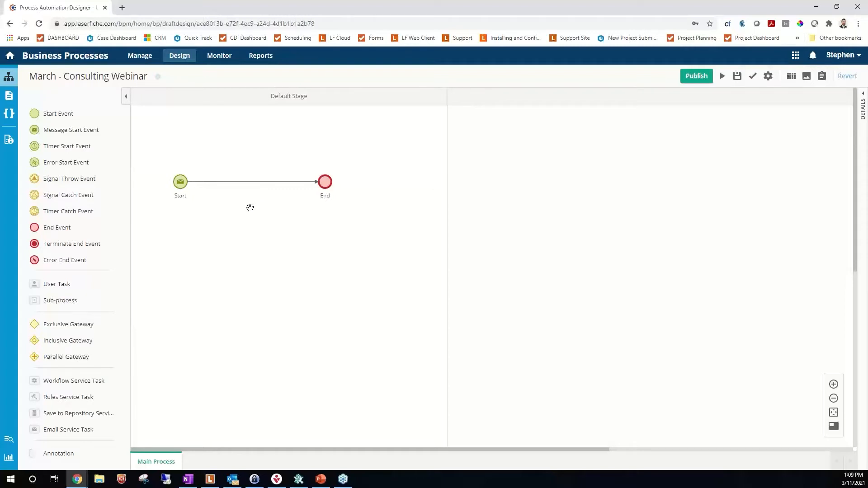
- Look over the flow between the Start and End events and open the process's Starting Form for editing
left_click(231, 182)
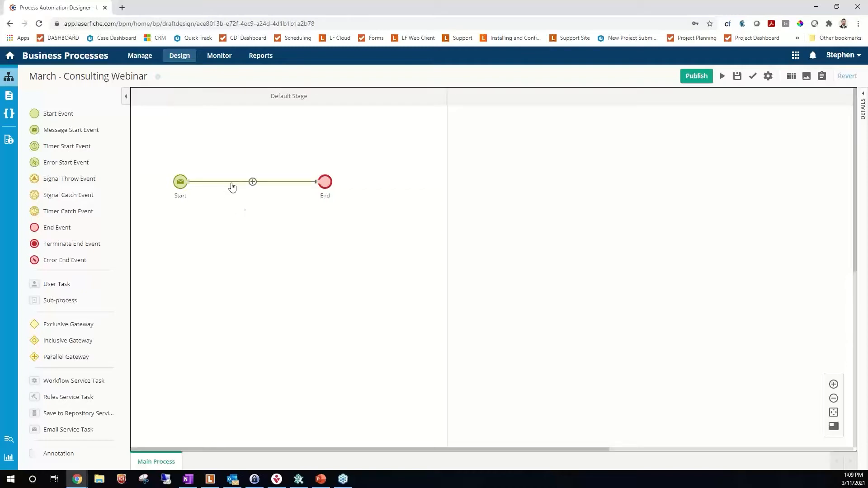
left_click(207, 235)
left_click(12, 103)
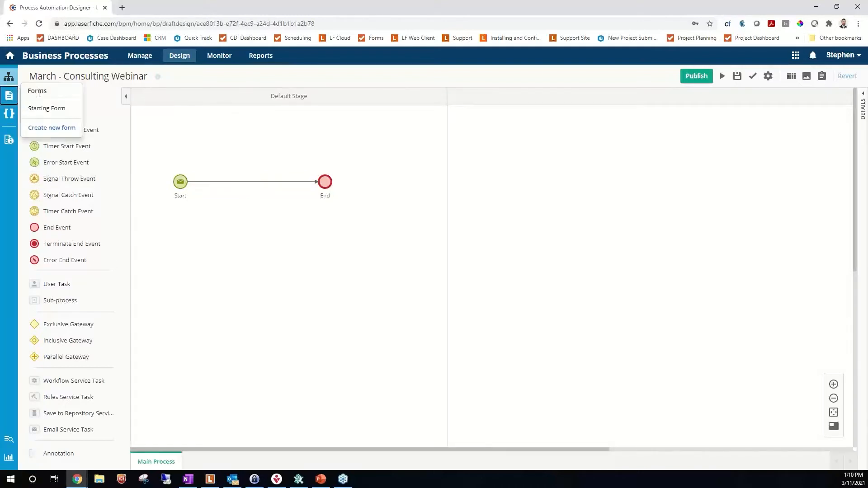
left_click(38, 108)
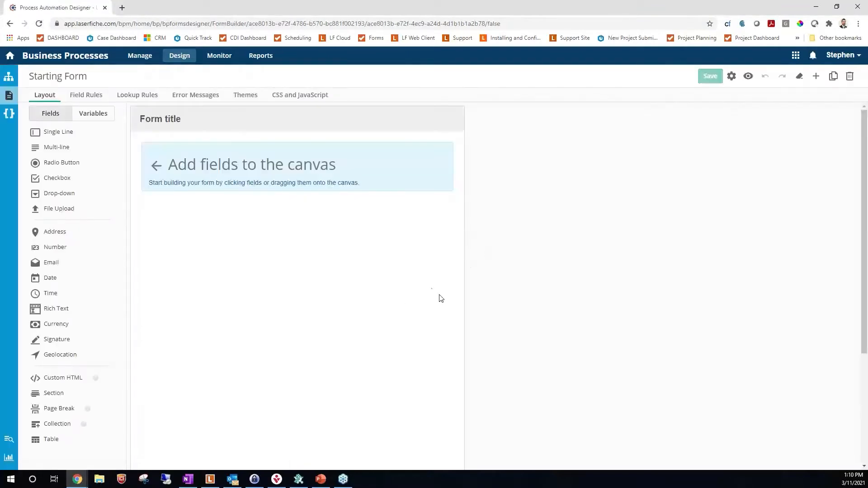
- Rename the starting form Multiple Approver test and align its field labels at the top in the form settings
left_click(731, 76)
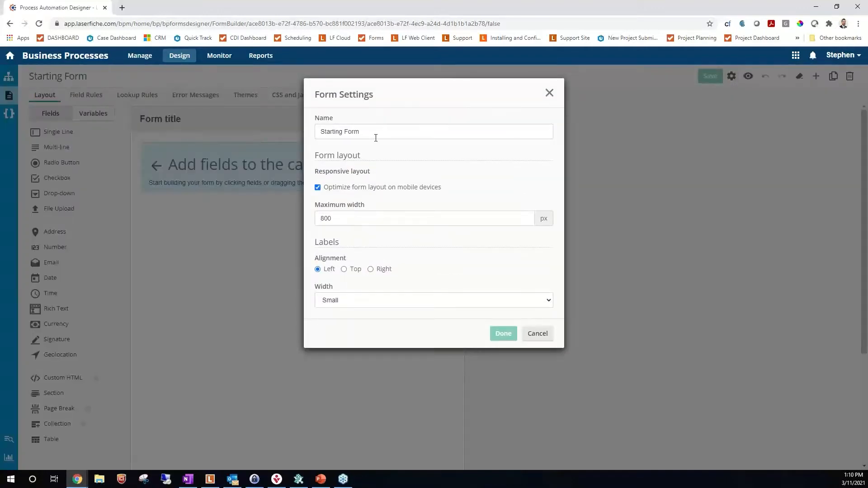
left_click_drag(373, 135, 310, 143)
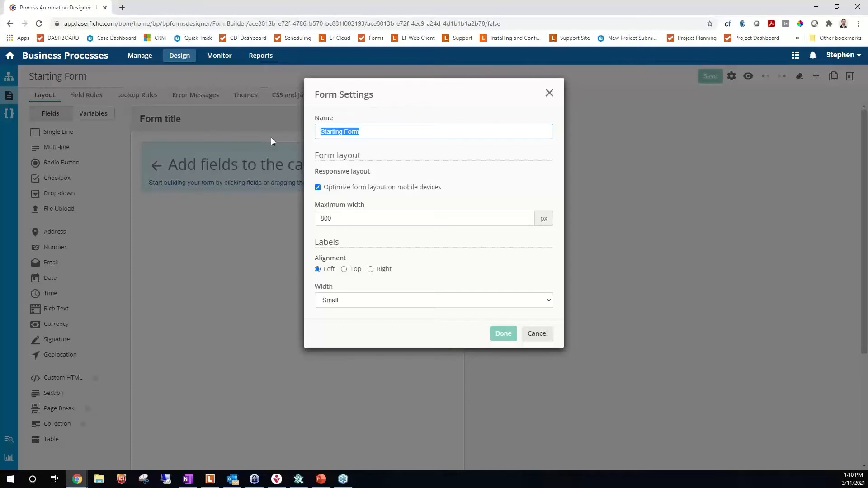
type("Multiple ")
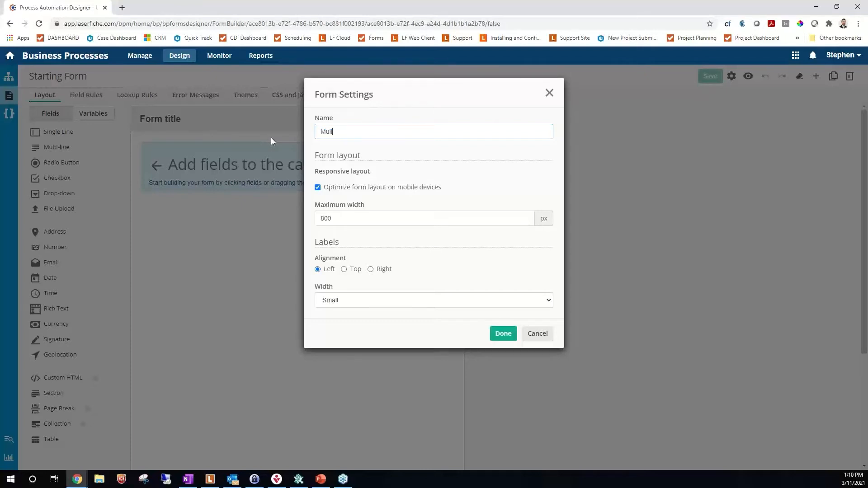
type("Approver test")
left_click(343, 270)
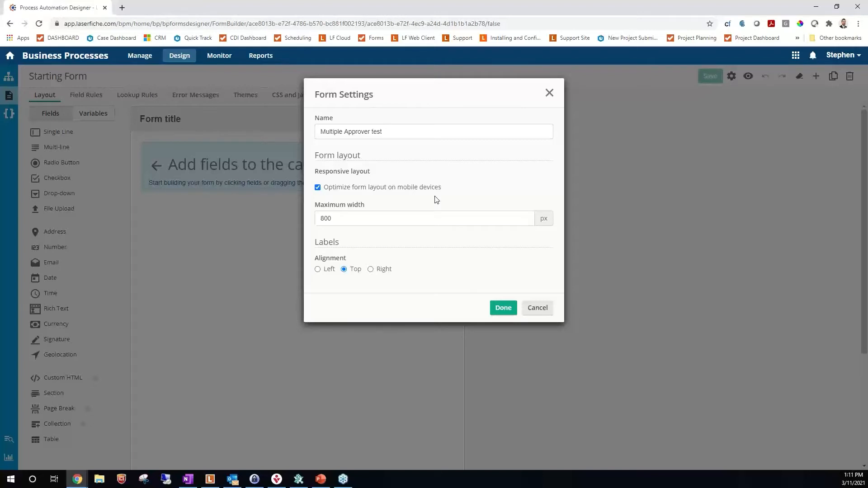
left_click(508, 307)
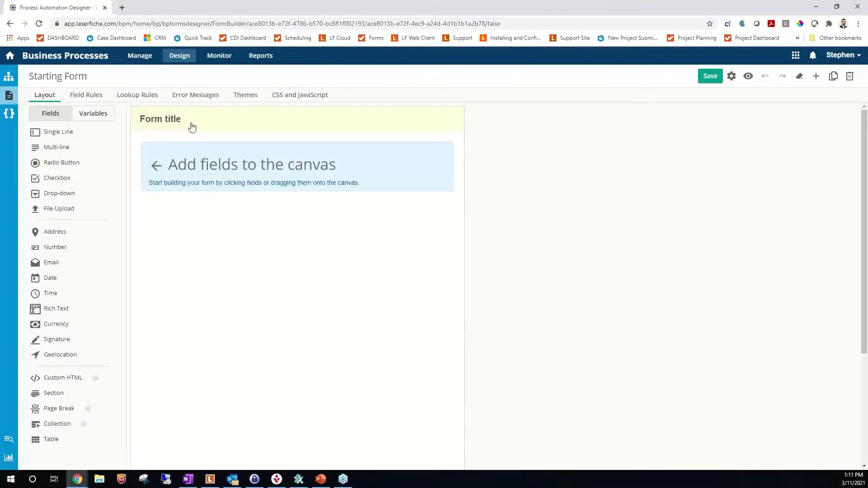
- Change the title displayed on the form to Multiple Approvers
mouse_move(192, 126)
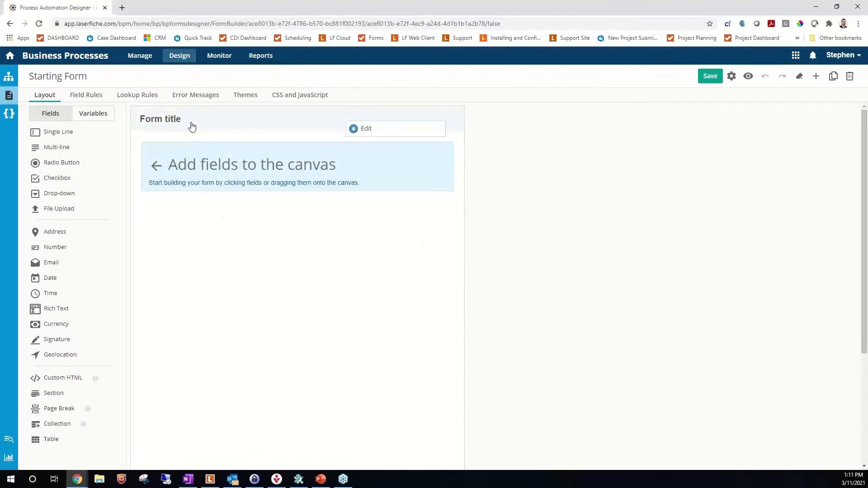
left_click(353, 131)
left_click_drag(253, 182, 45, 206)
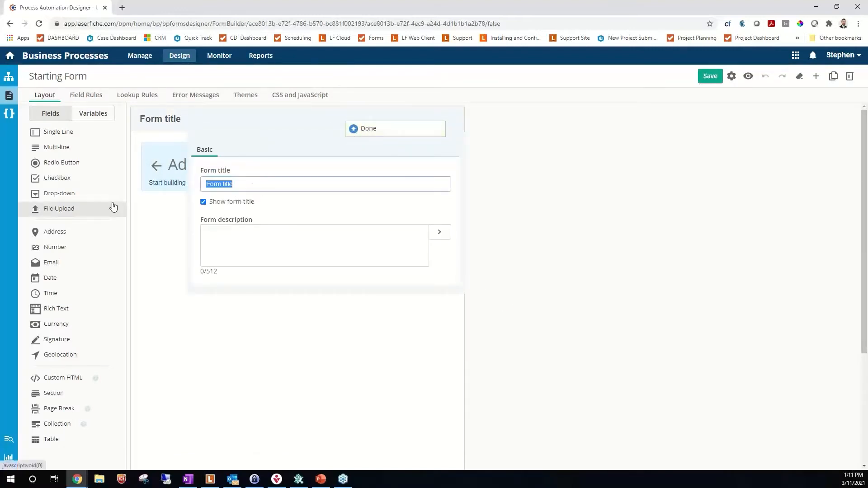
type("Multip")
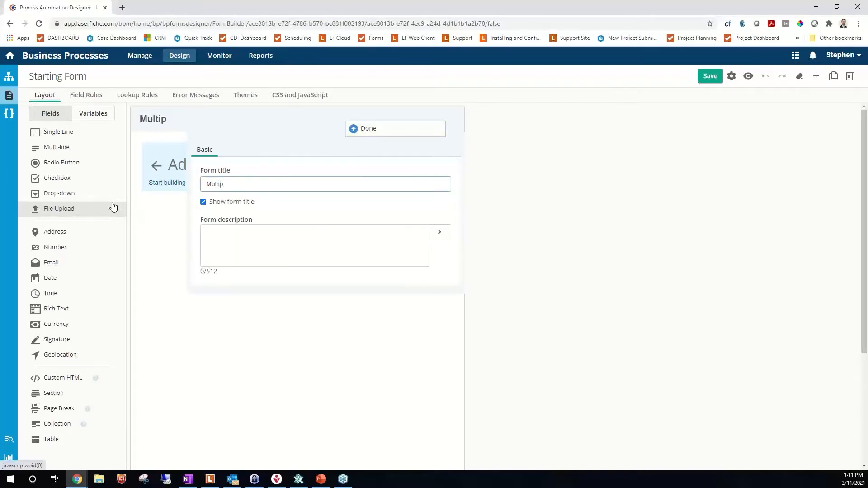
type("le Approver")
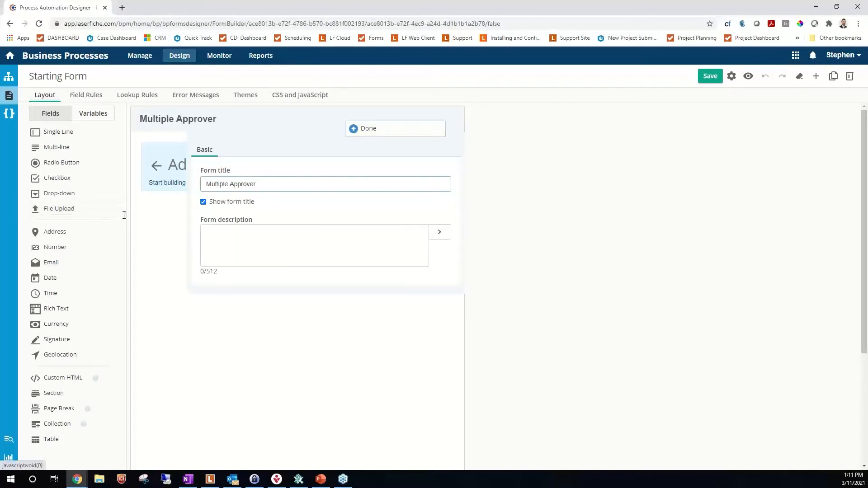
type("s")
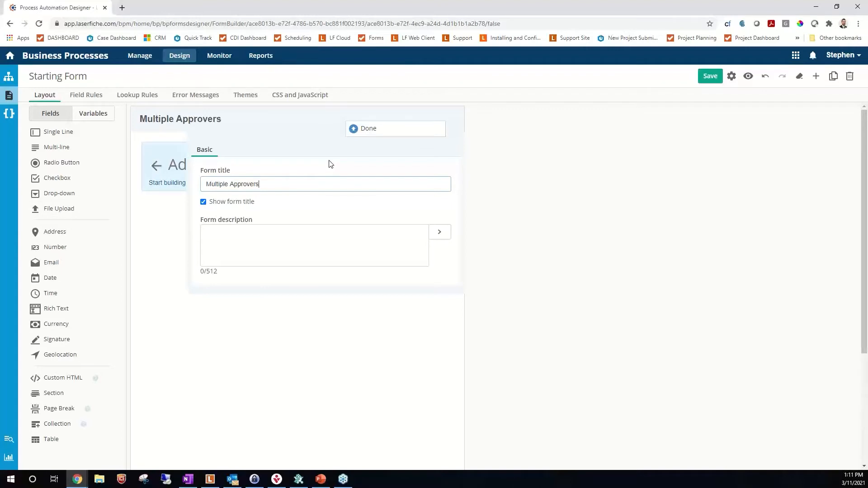
left_click(377, 130)
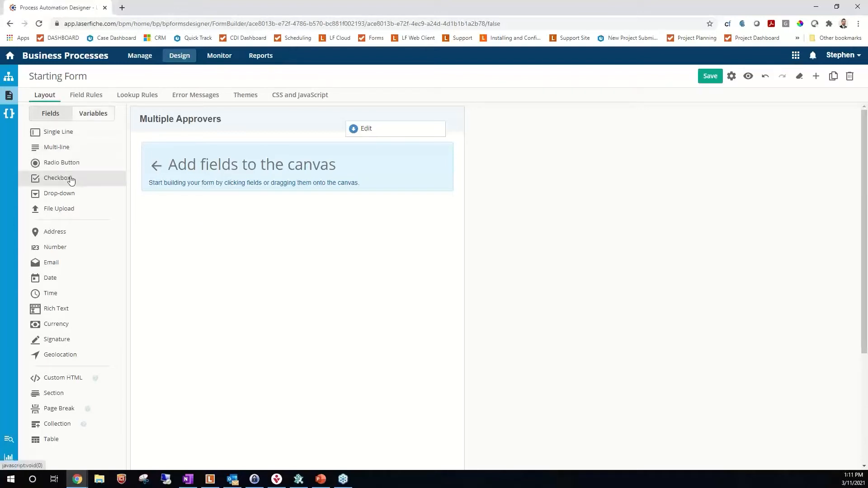
- Add a checkbox field to the form and label it "Who needs to sign this?"
left_click_drag(52, 184, 180, 176)
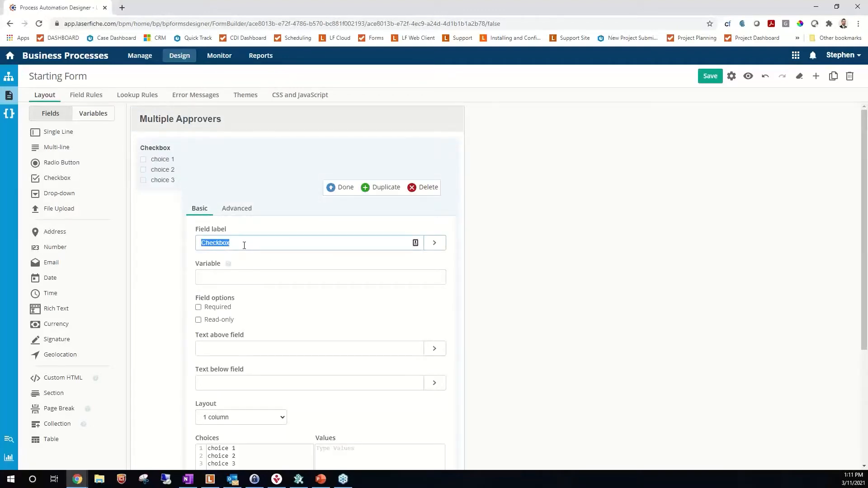
type("Who needs to sign this?")
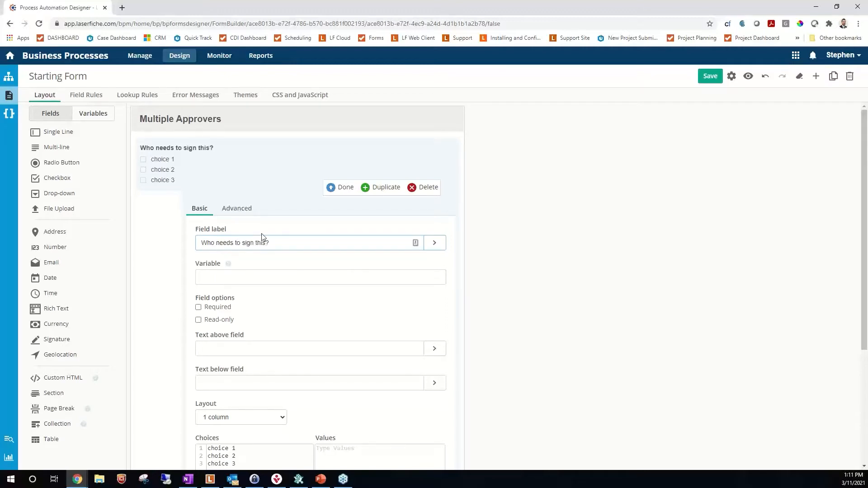
scroll(253, 239, "down", 2)
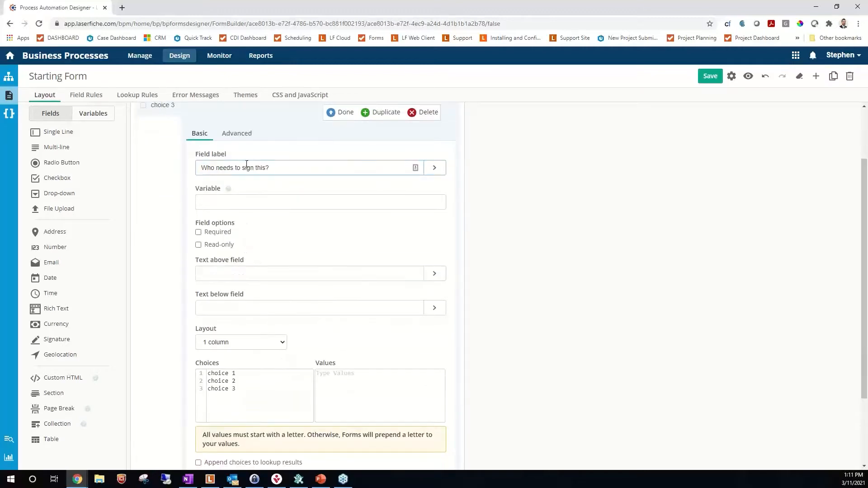
left_click(224, 203)
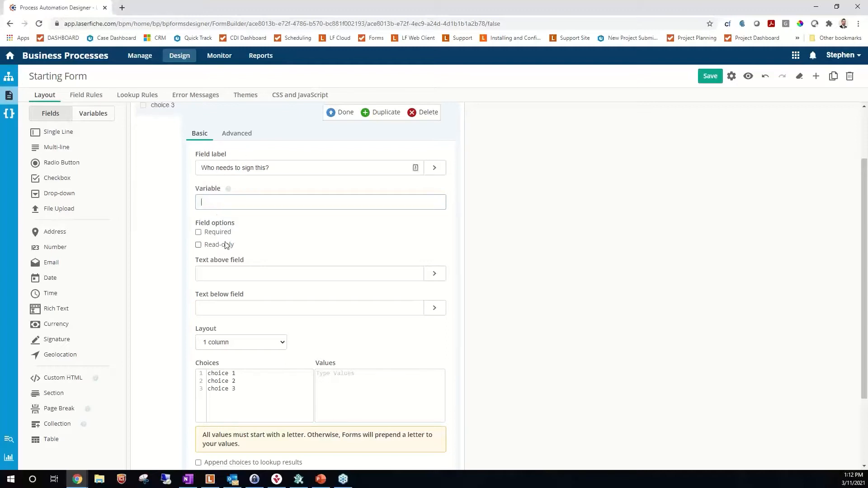
left_click(230, 269)
- Replace the checkbox field's default choices with the three approvers' first names and save the form
scroll(233, 269, "down", 2)
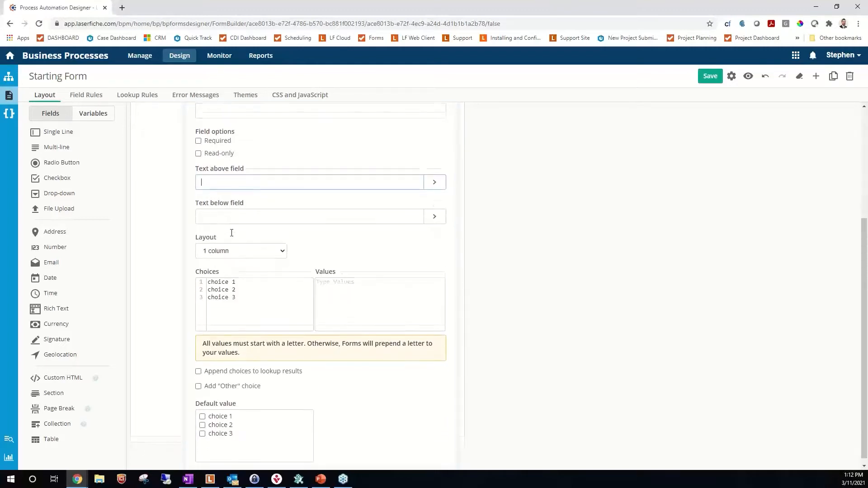
left_click_drag(245, 294, 205, 279)
key("BackSpace")
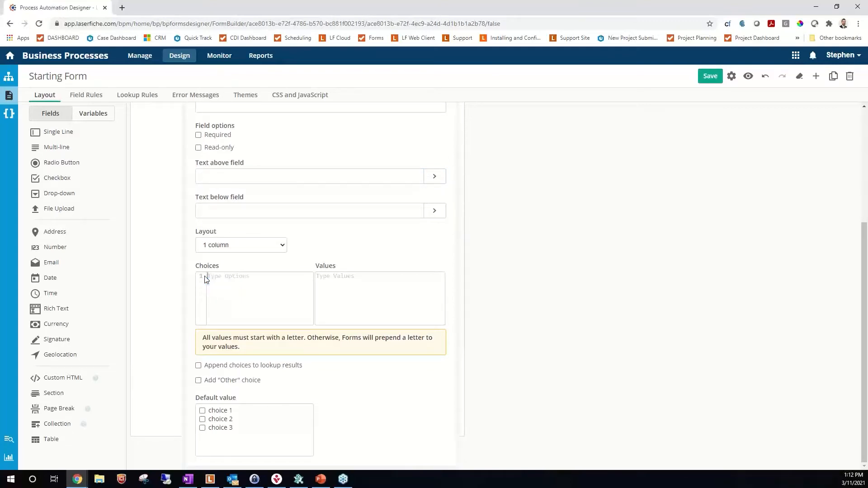
type("Jim ")
type("Michael")
left_click(710, 76)
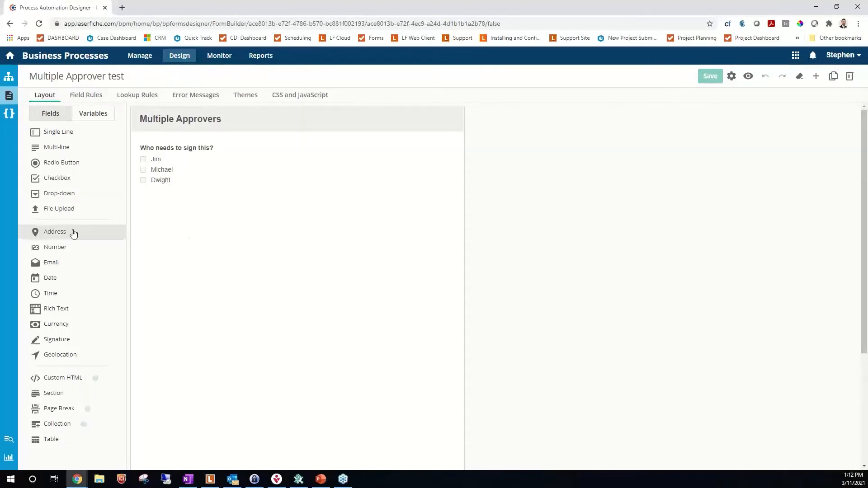
- Preview the form, try different combinations of the approver checkboxes and close the preview
left_click(747, 77)
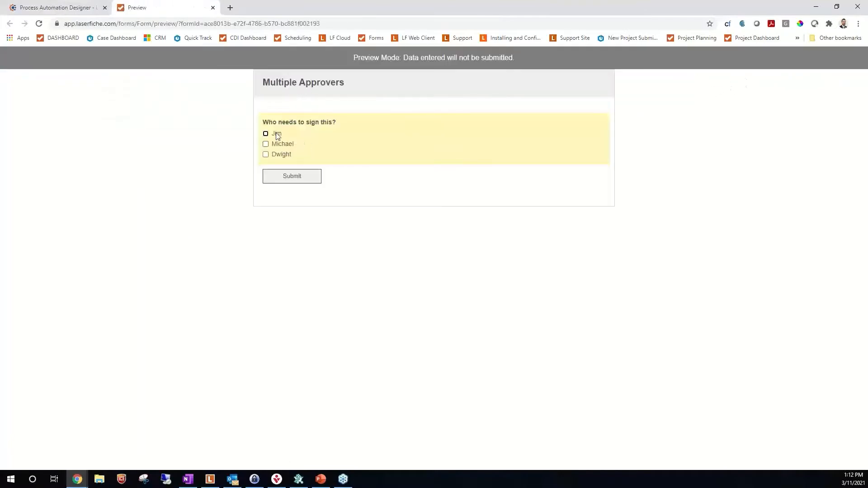
left_click(265, 134)
left_click(266, 155)
left_click(266, 144)
left_click(266, 154)
left_click(266, 144)
left_click(212, 8)
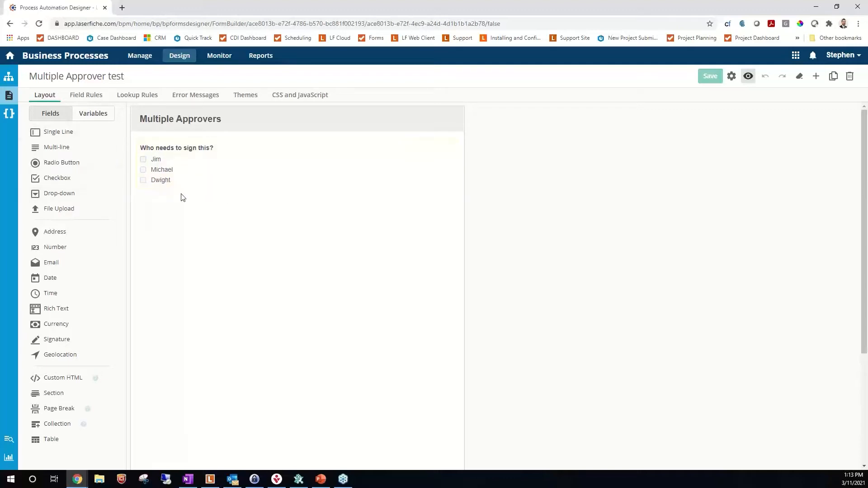
- Return to the process diagram, delete the connector between Start and End, and move the End event into the next stage
left_click(8, 77)
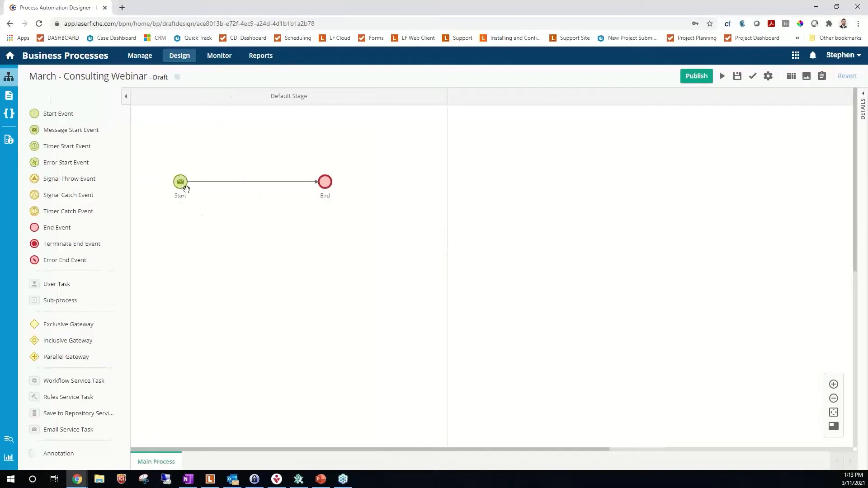
left_click(278, 188)
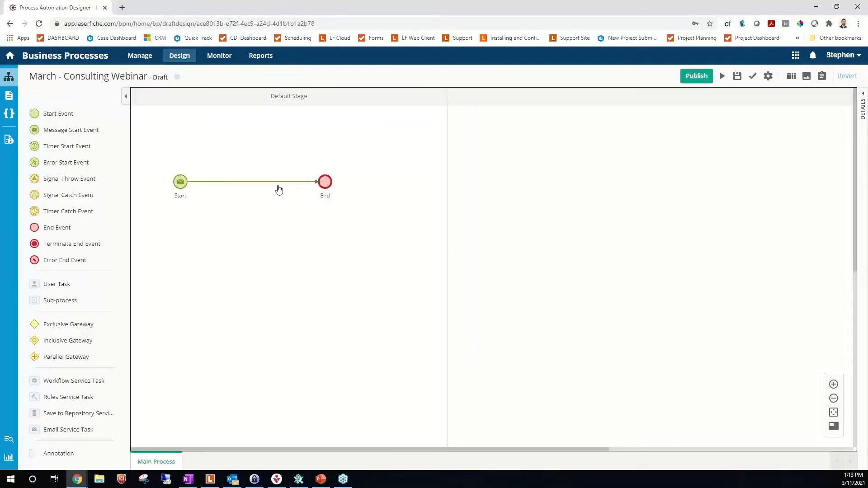
key("Delete")
right_click(327, 183)
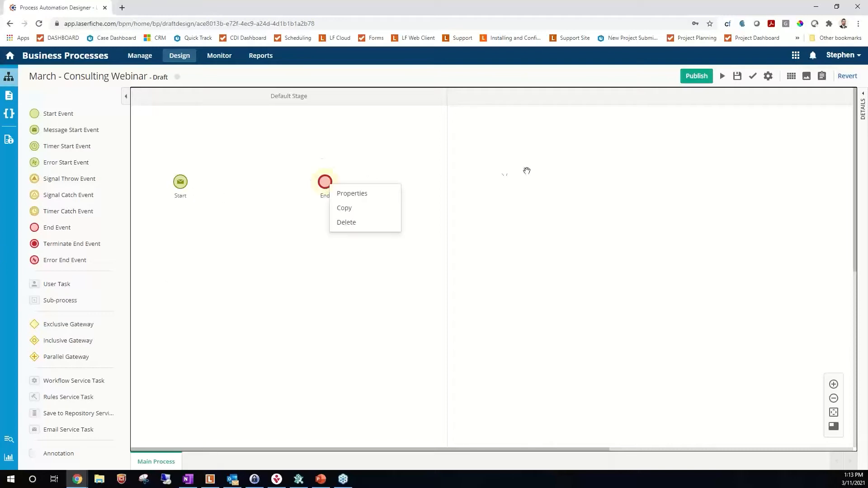
left_click(315, 180)
left_click_drag(323, 183, 597, 208)
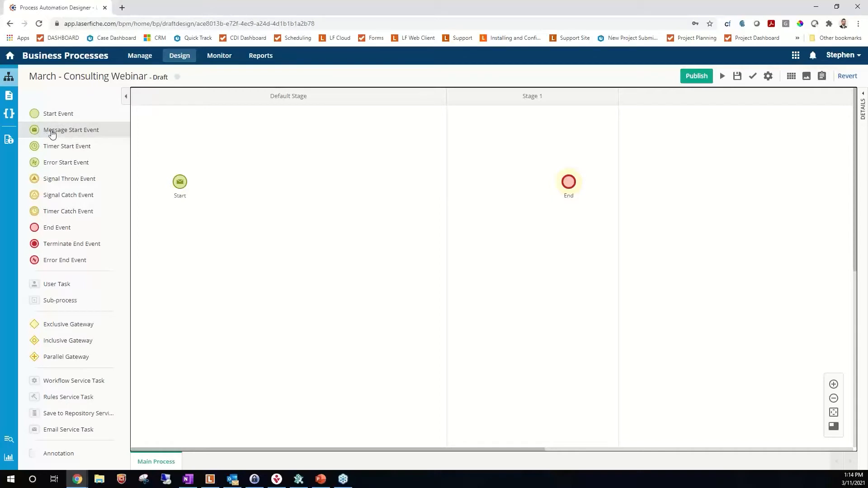
- Review the Start event's general and completion settings, including the Multiple Approver test form assigned as its starting form
left_click(181, 185)
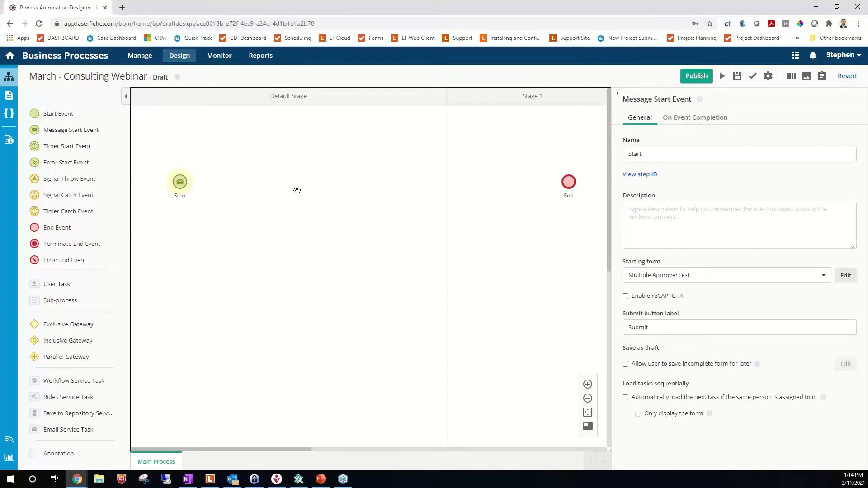
left_click(678, 118)
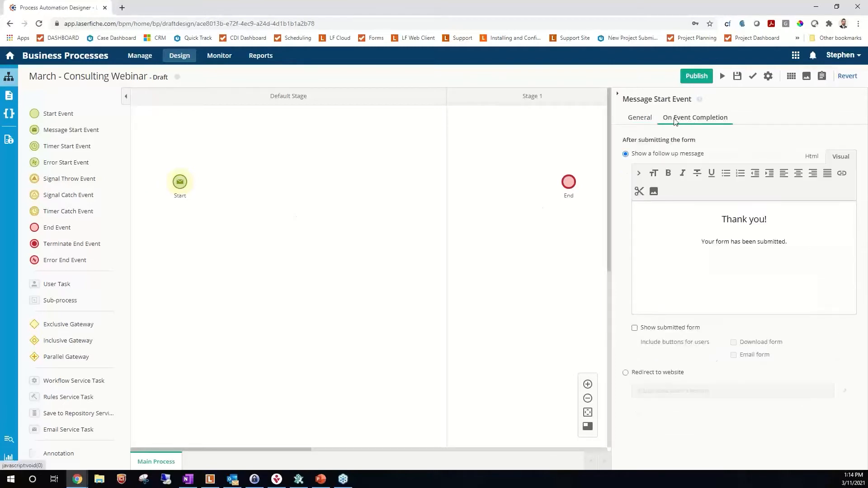
left_click(639, 118)
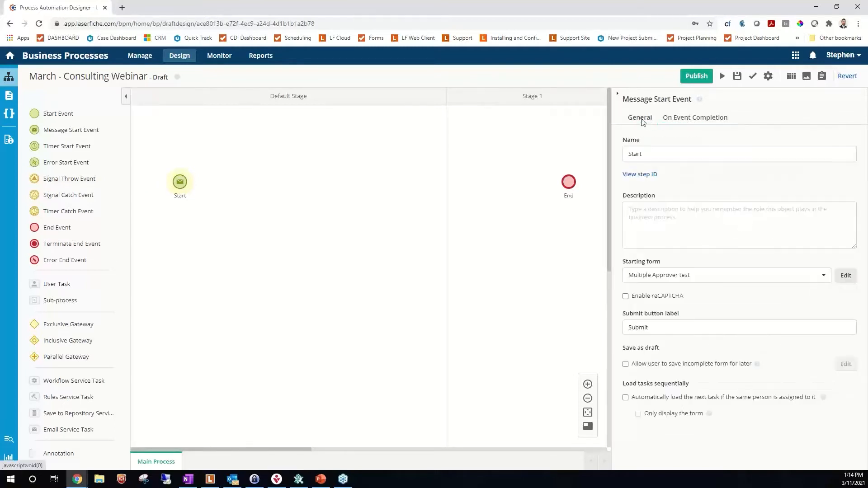
left_click(711, 277)
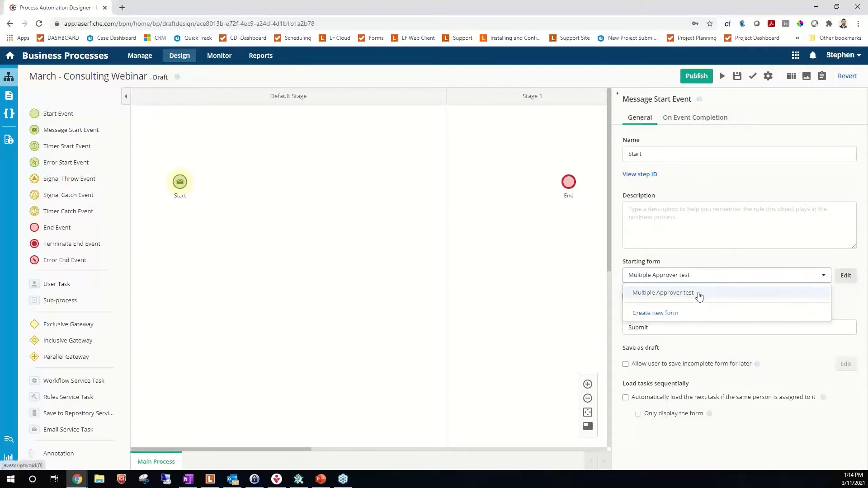
left_click(699, 293)
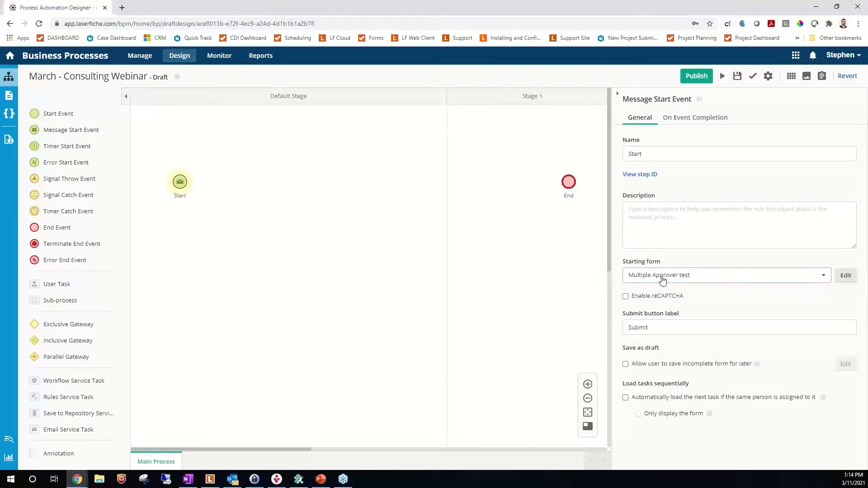
left_click(327, 188)
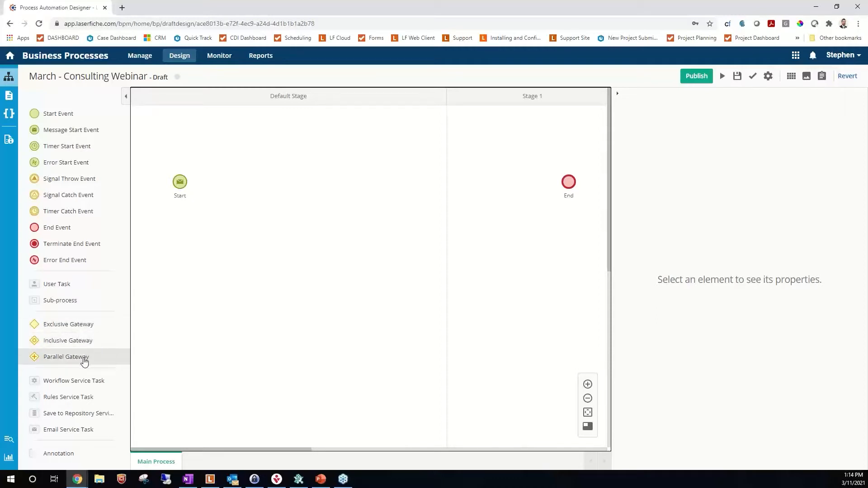
- Place one inclusive gateway after Start and another before End, and stack three user tasks vertically between them
left_click_drag(76, 345, 238, 187)
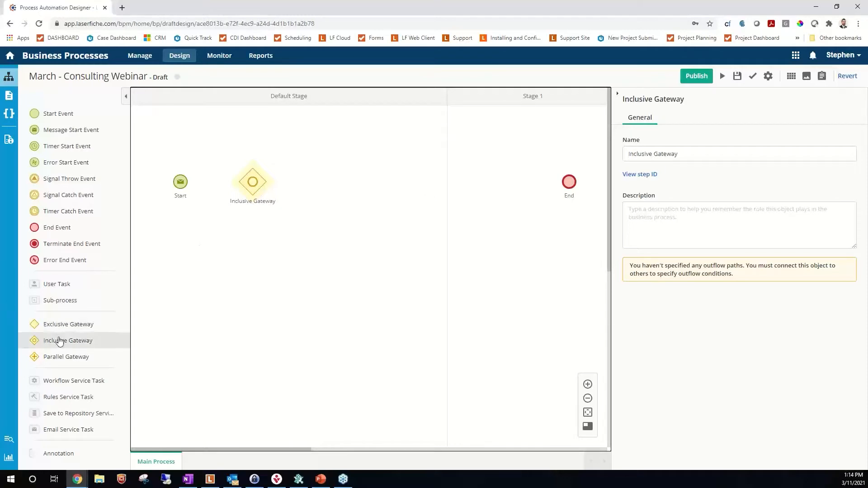
left_click_drag(63, 341, 479, 188)
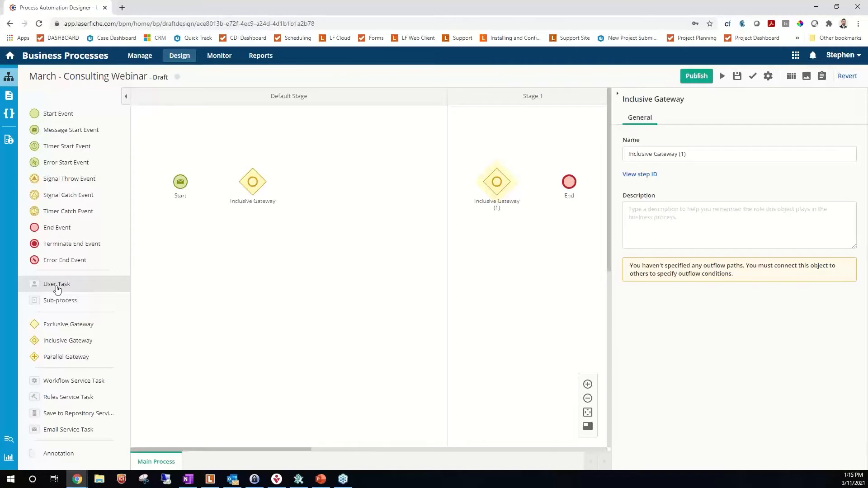
left_click_drag(57, 288, 347, 148)
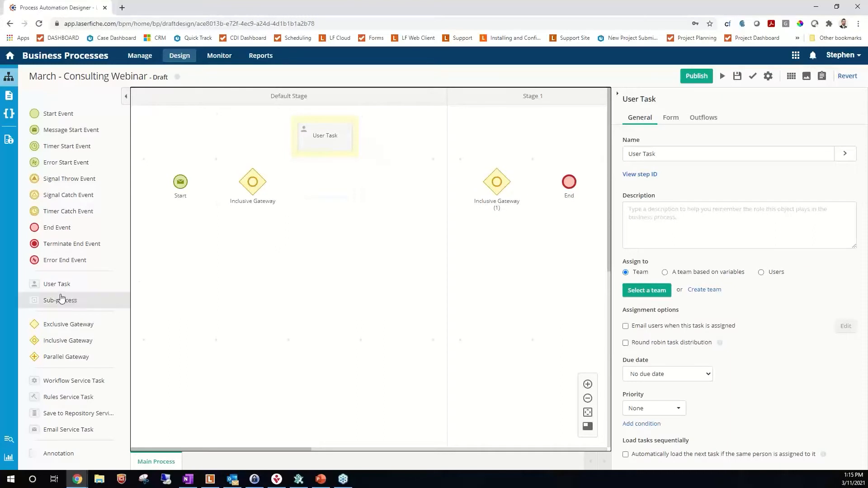
left_click_drag(60, 284, 331, 193)
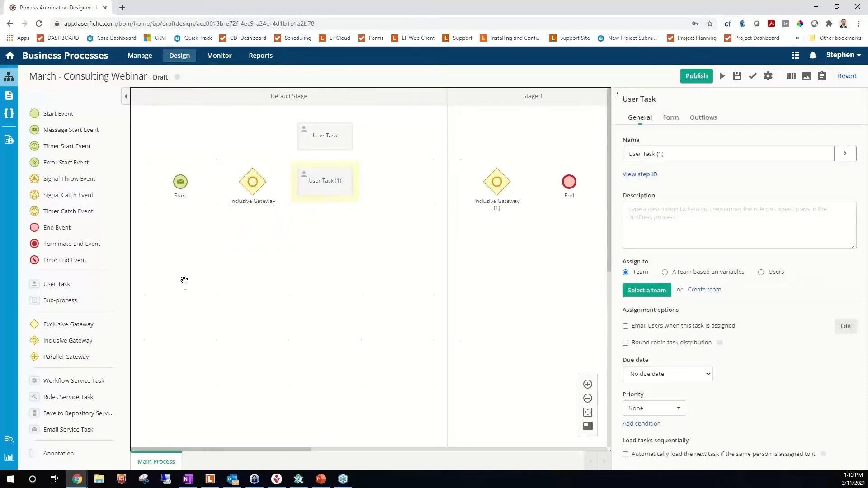
left_click_drag(64, 285, 326, 244)
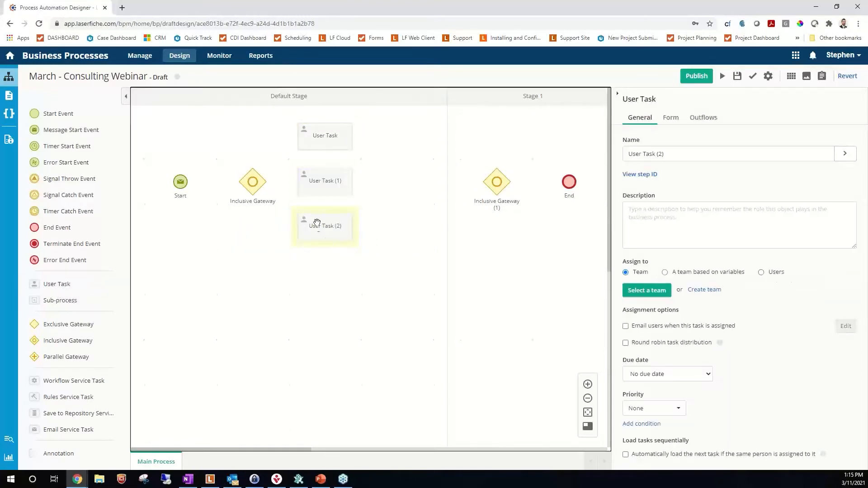
- Connect the Start event to the first inclusive gateway
left_click(324, 135)
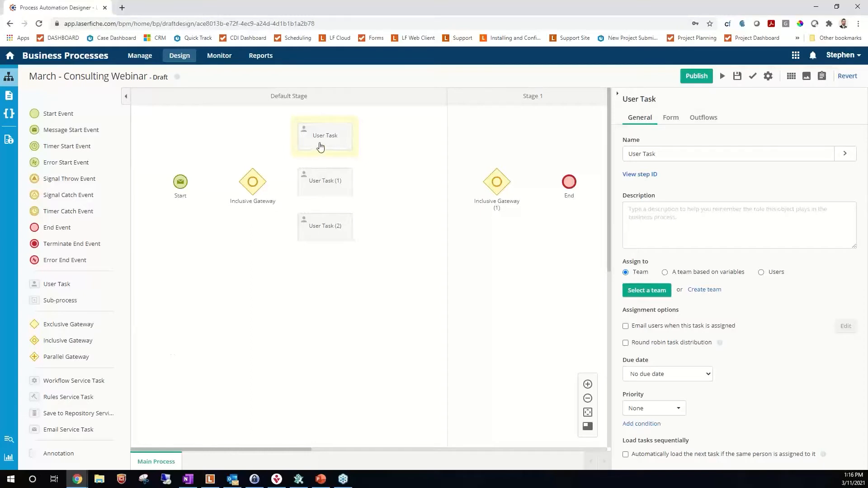
left_click(258, 185)
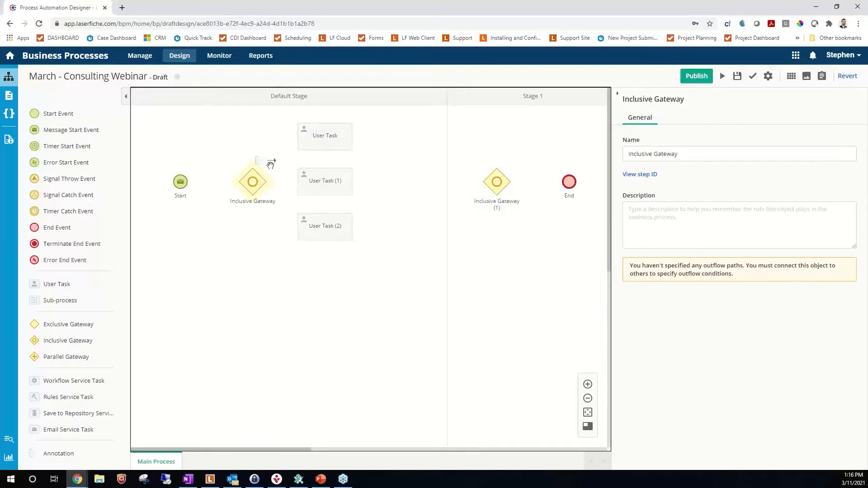
left_click_drag(273, 162, 255, 185)
left_click(181, 182)
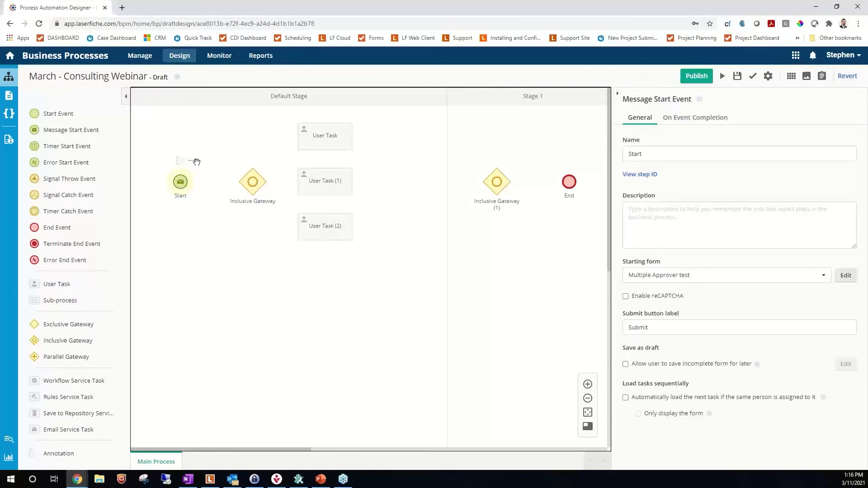
left_click_drag(196, 162, 239, 184)
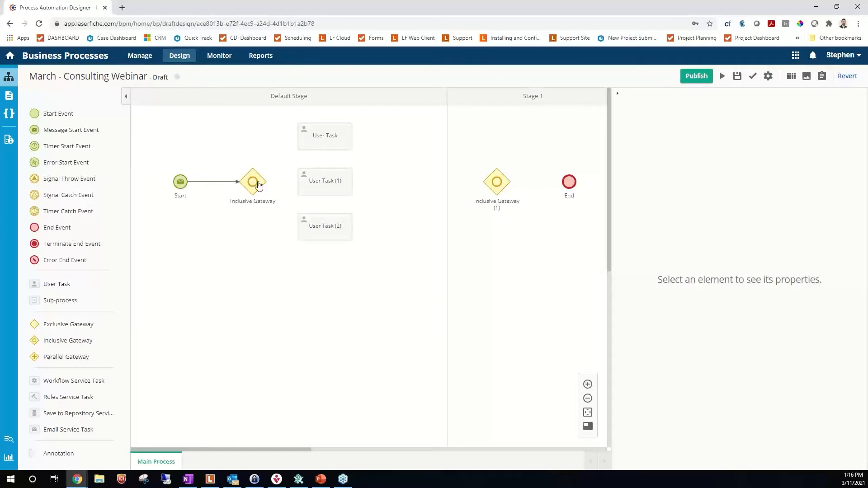
- Connect the first inclusive gateway to each of the three stacked user tasks
left_click(254, 180)
left_click_drag(274, 162, 290, 231)
left_click(257, 184)
left_click(254, 181)
- Move the second inclusive gateway next to the user tasks in the Default Stage and connect all three tasks to it
left_click(340, 135)
left_click_drag(356, 126, 397, 181)
left_click(348, 171)
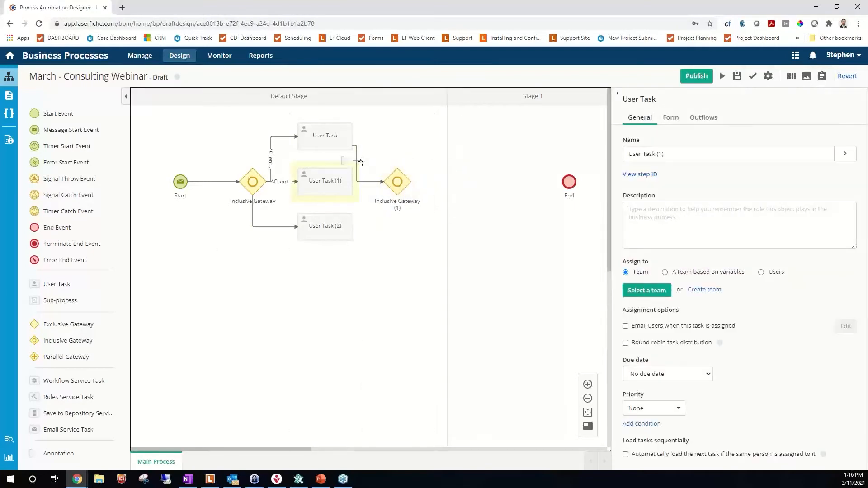
left_click_drag(357, 160, 398, 183)
left_click(338, 229)
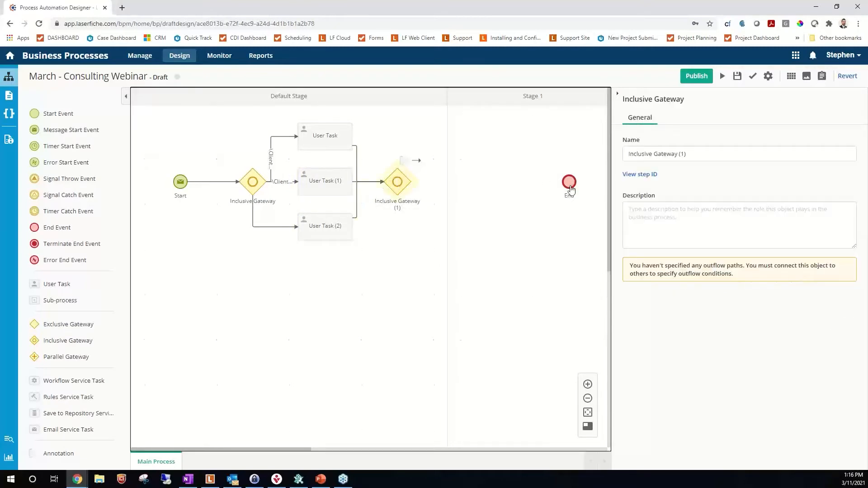
- Move the End event closer within Stage 1 and connect the second inclusive gateway to it
left_click_drag(568, 182, 496, 182)
left_click(408, 190)
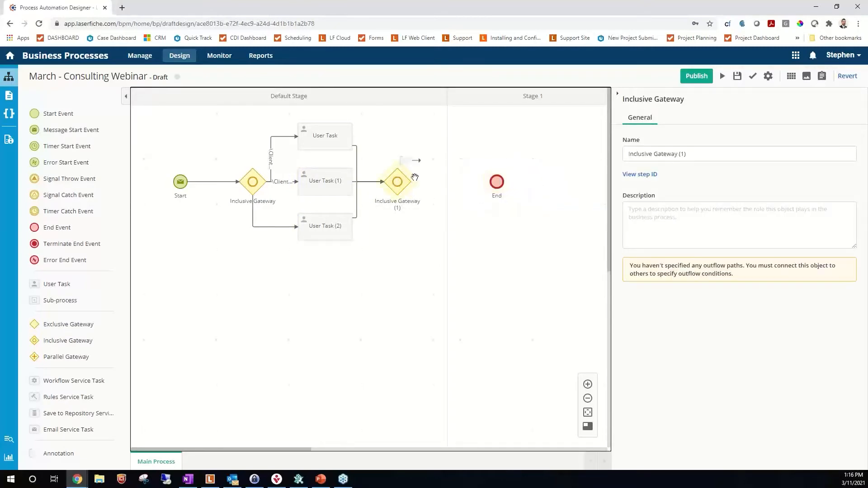
left_click_drag(418, 163, 496, 182)
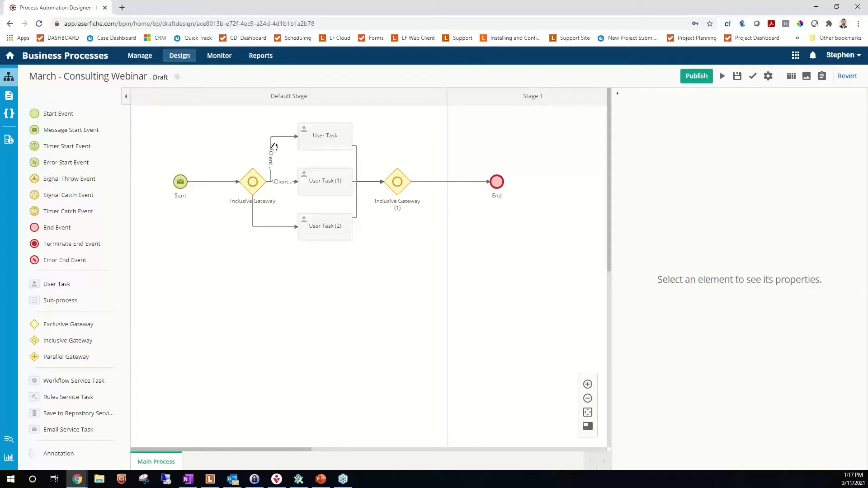
- Rename the uppermost user task with the first approver's name and assign it to the Process initiator as a user
left_click(320, 137)
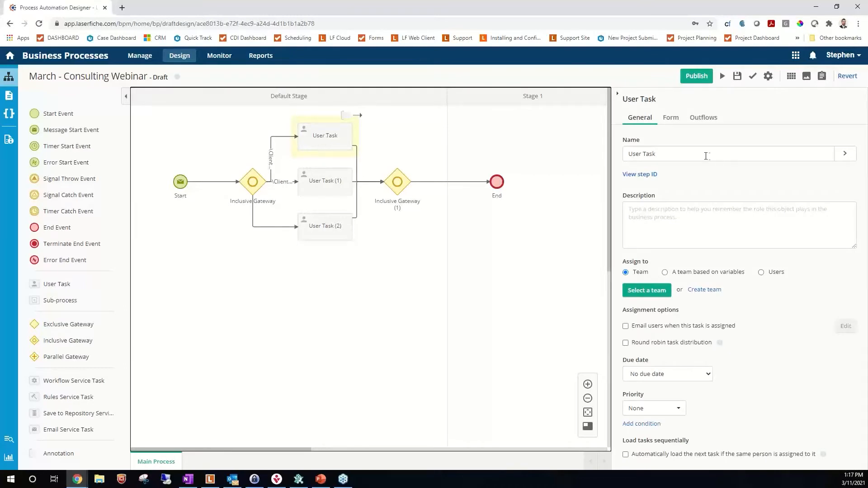
left_click_drag(707, 156, 492, 158)
type("Jim")
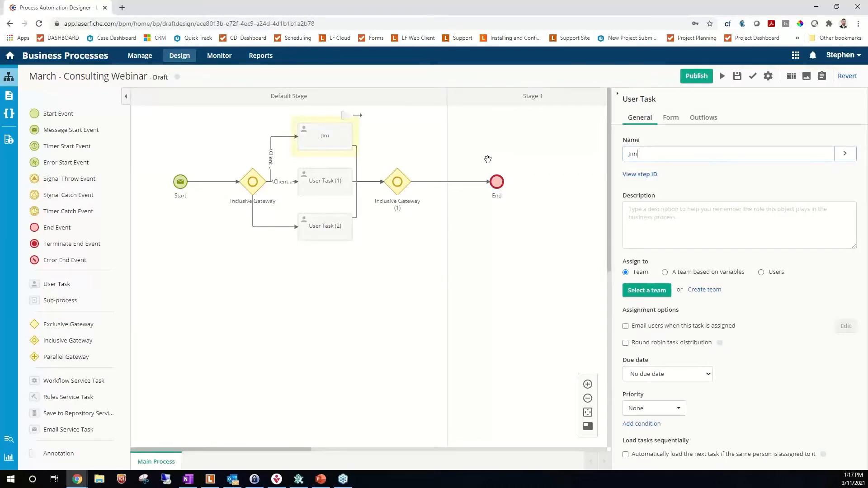
left_click(761, 272)
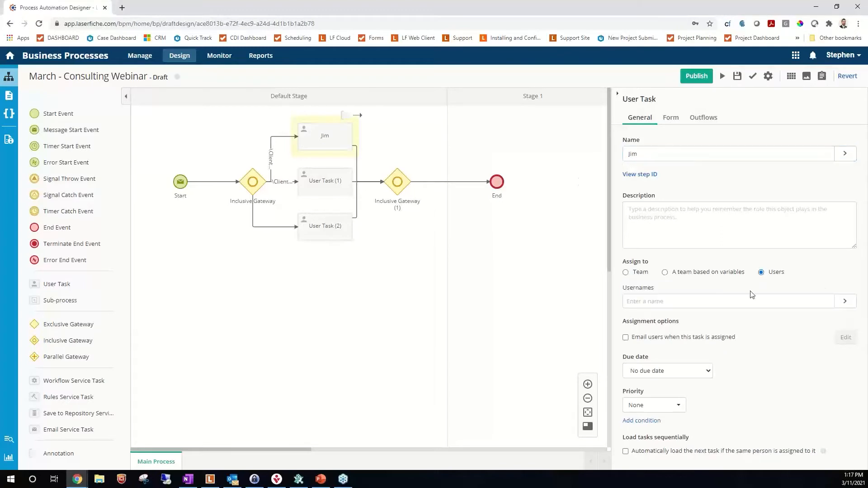
left_click(714, 300)
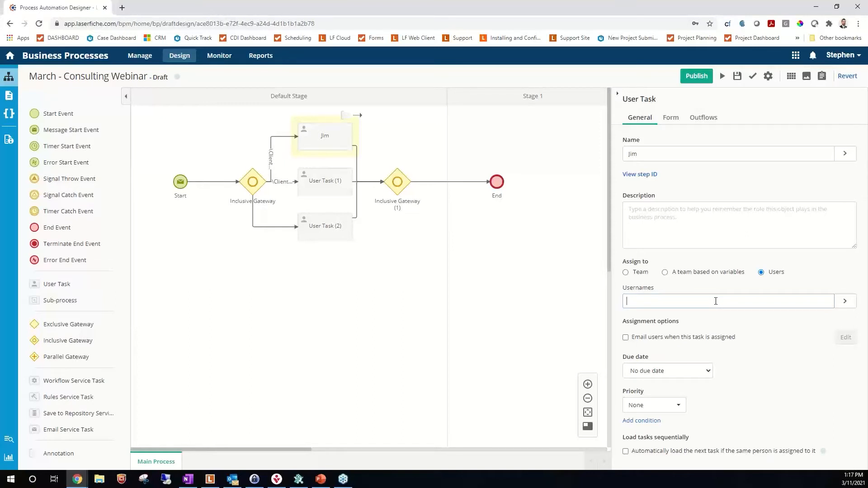
type("i")
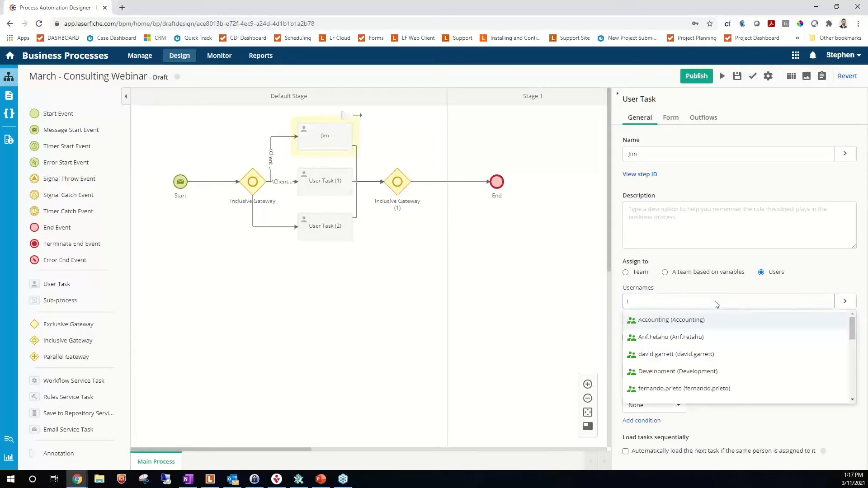
type("nit")
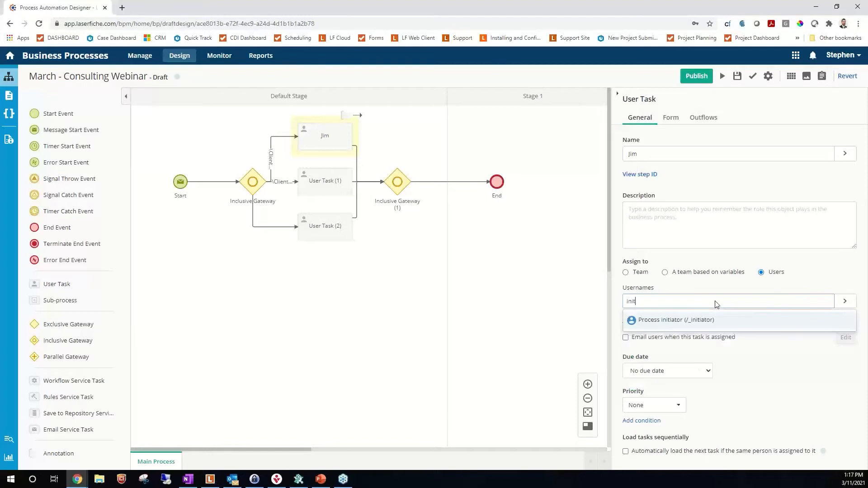
left_click(666, 324)
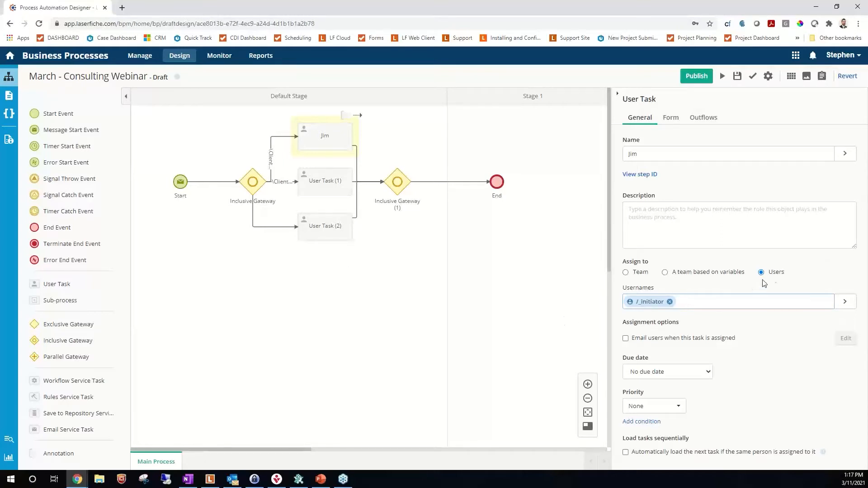
- Try adding a named user as a second assignee alongside the Process initiator, and remove that user again
left_click(843, 301)
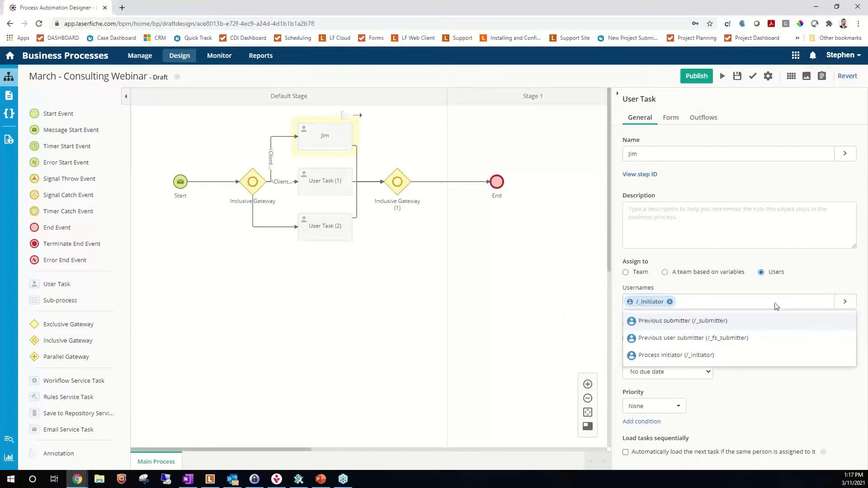
left_click(756, 303)
type("steph")
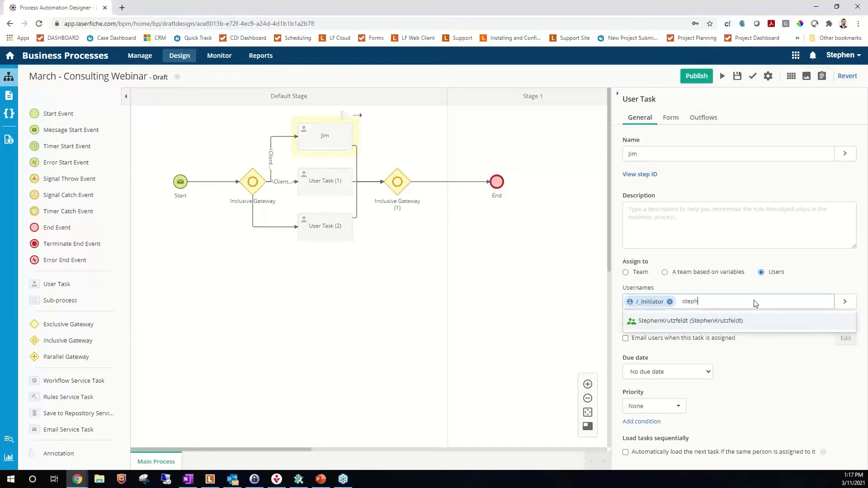
left_click(670, 322)
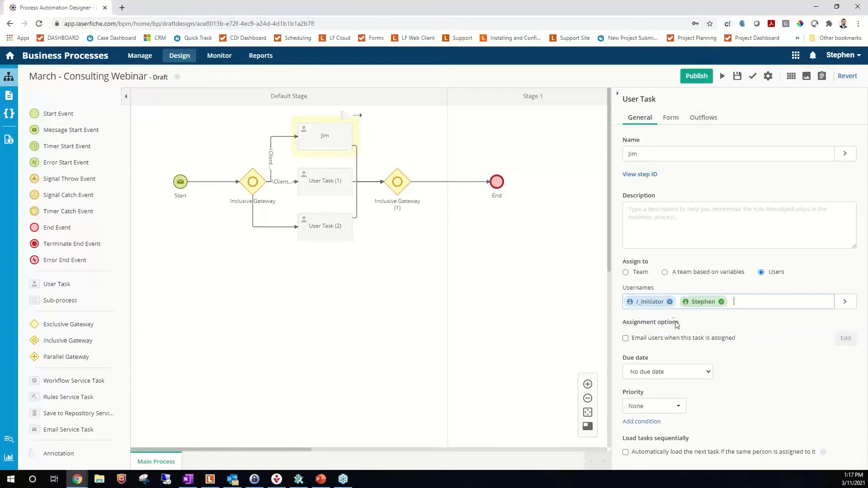
left_click(721, 302)
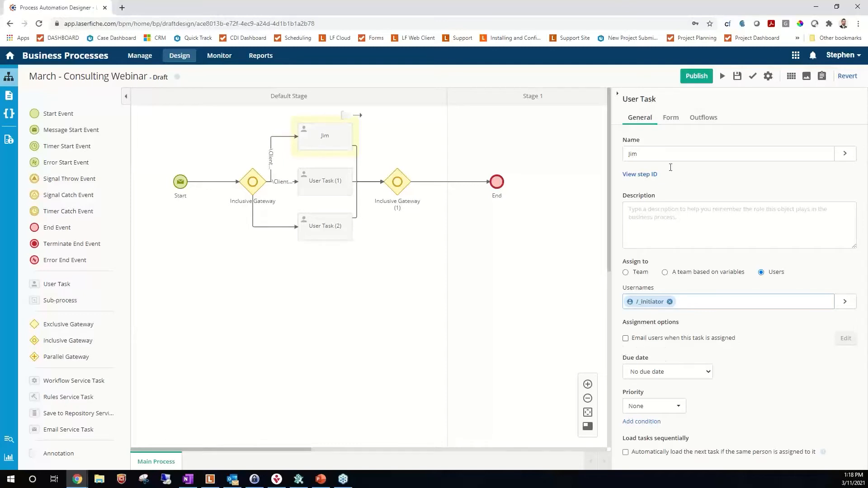
- Assign the Multiple Approver test form to the first approver's task
left_click(669, 120)
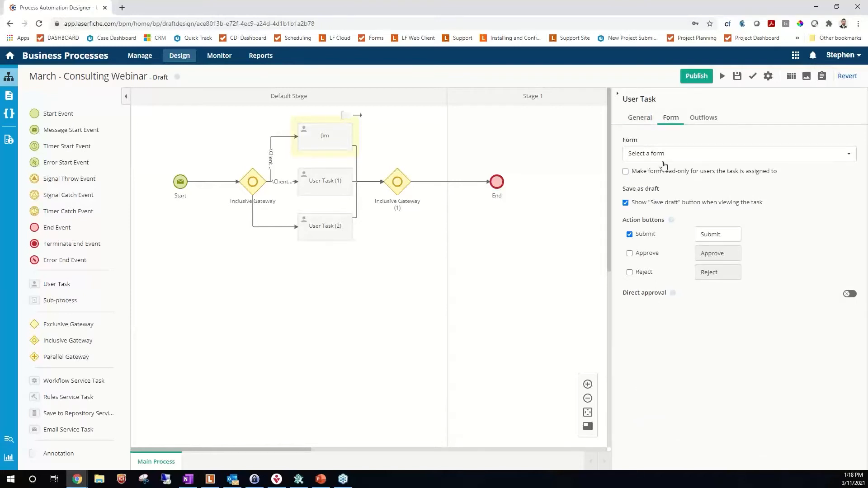
left_click(677, 156)
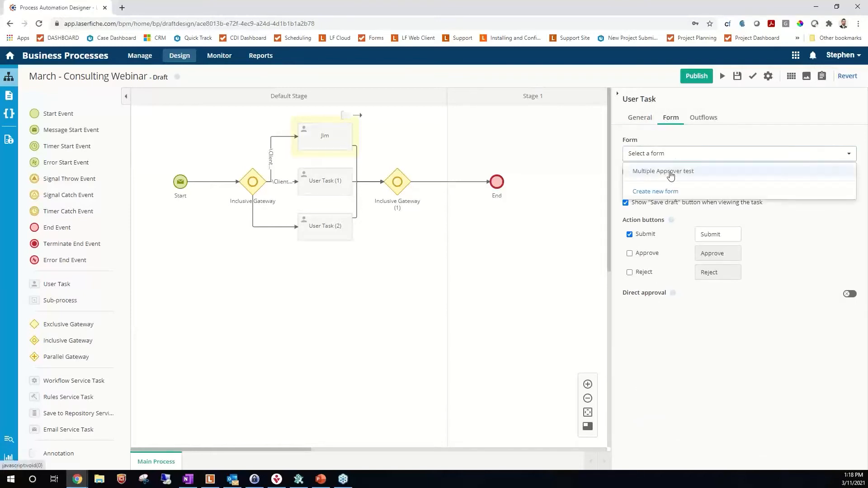
left_click(671, 173)
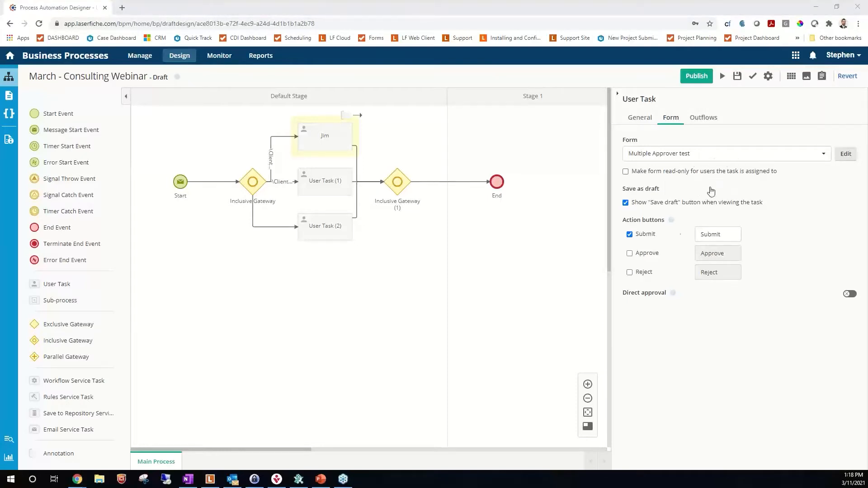
- Offer only the Approve action button on the first approver's task, without Submit or Reject, and label it Signed
left_click(630, 254)
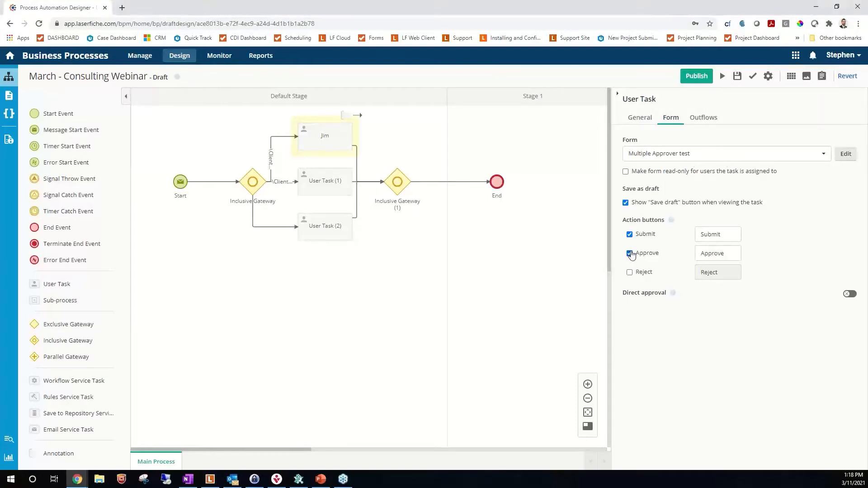
left_click(630, 272)
left_click(630, 236)
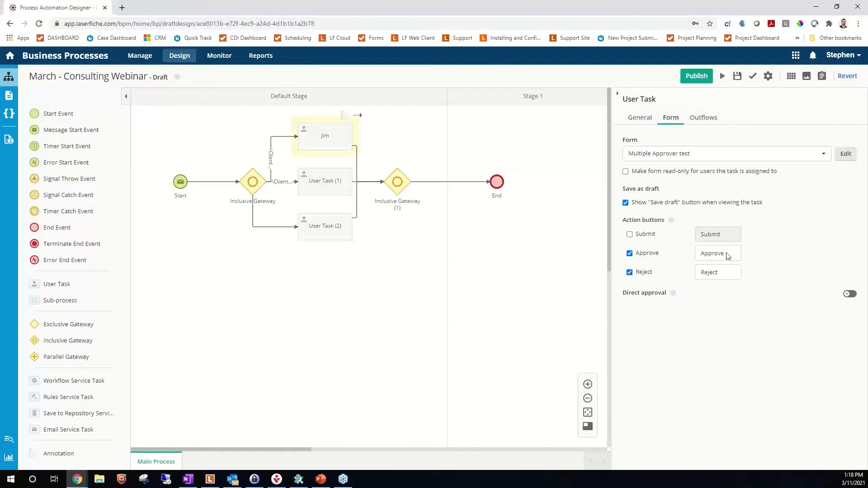
left_click(629, 254)
left_click(630, 272)
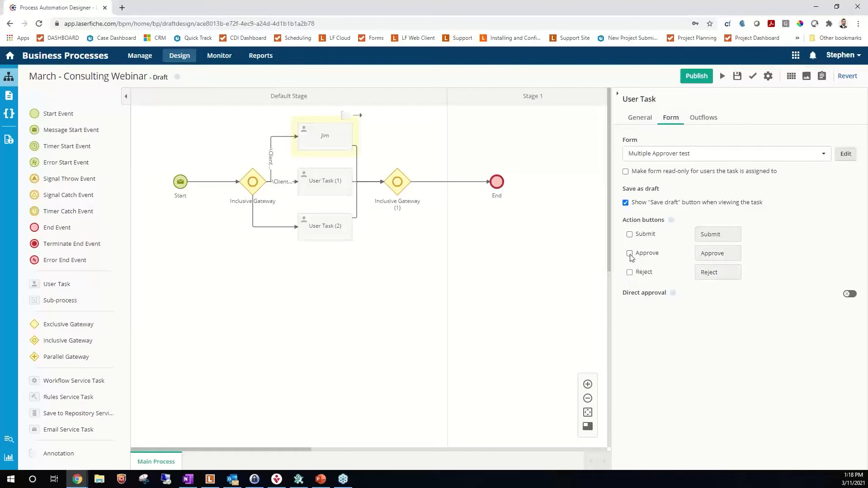
left_click(630, 253)
left_click(629, 272)
double_click(733, 254)
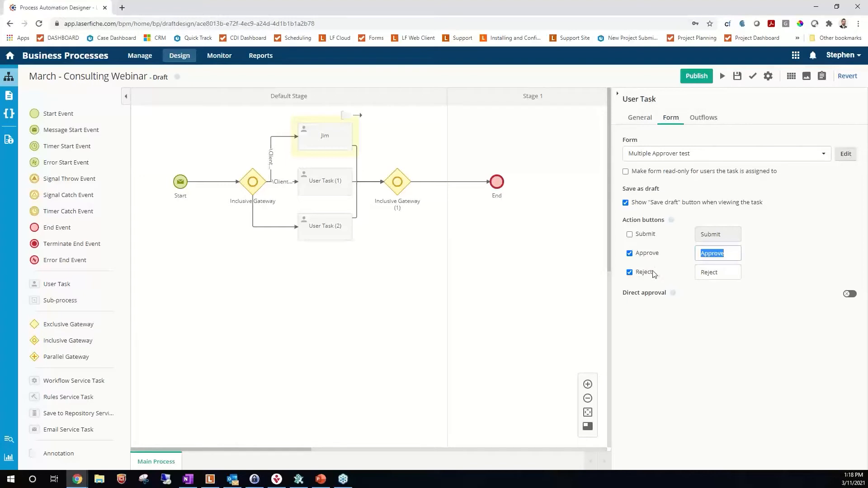
left_click(629, 273)
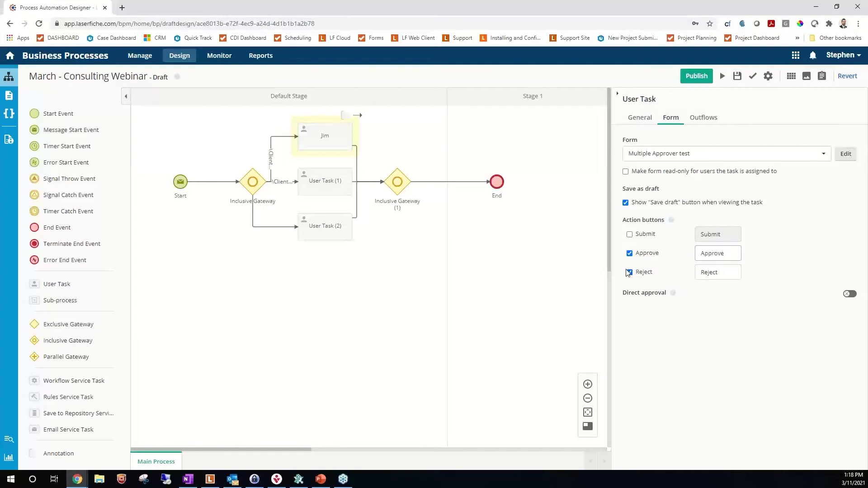
double_click(732, 255)
type("Signed")
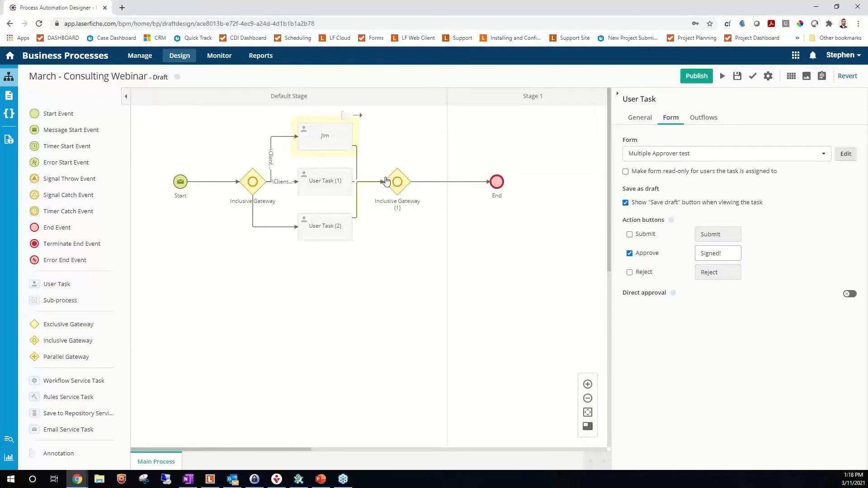
- Rename the middle user task with the second approver's name and assign it to the Process initiator as a user
left_click(335, 186)
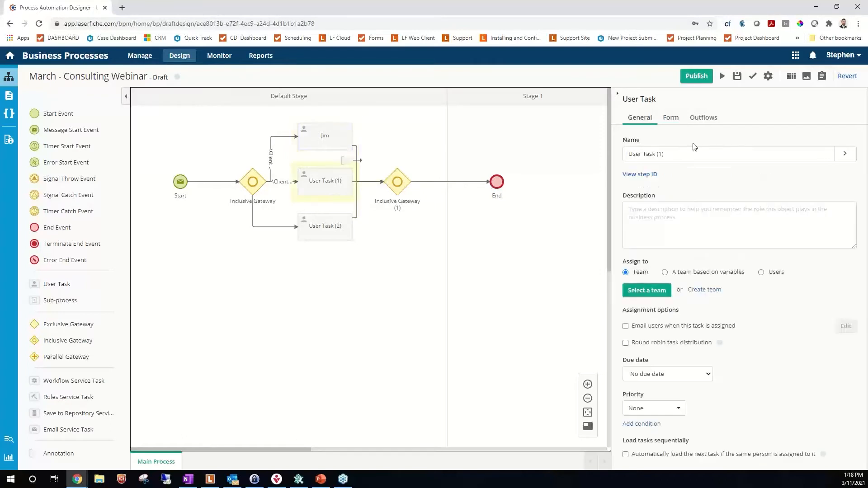
triple_click(674, 153)
type("Michael")
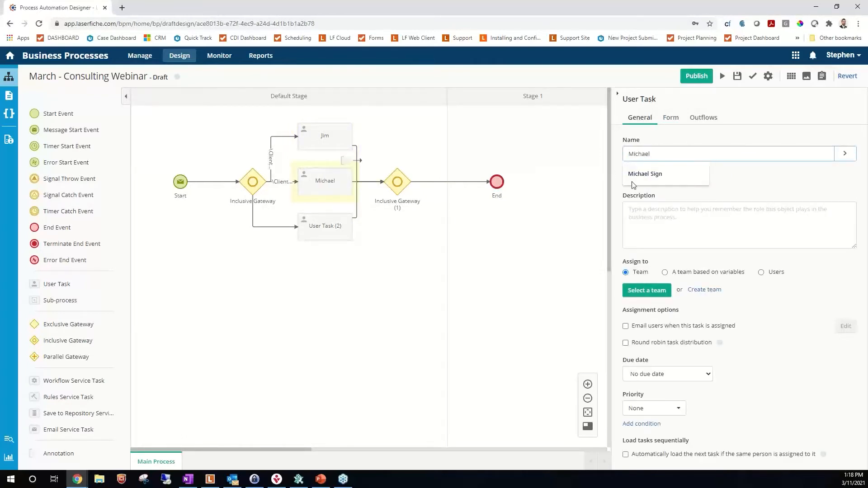
key("ctrl+a")
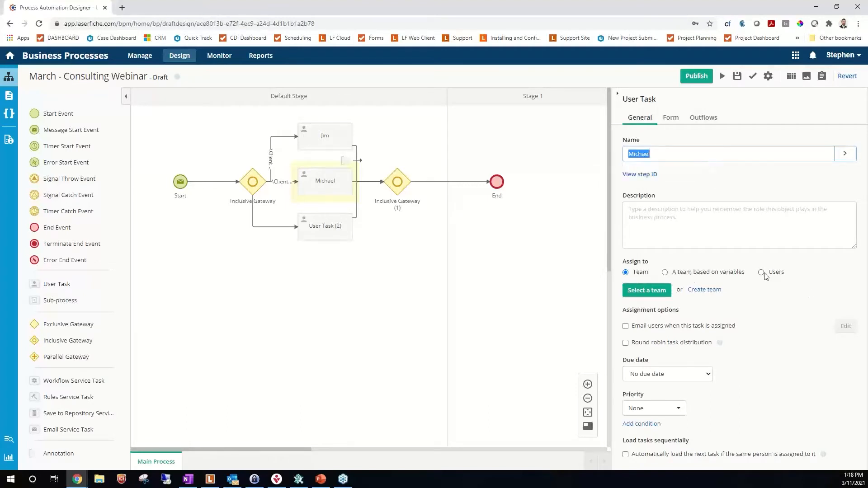
left_click(780, 273)
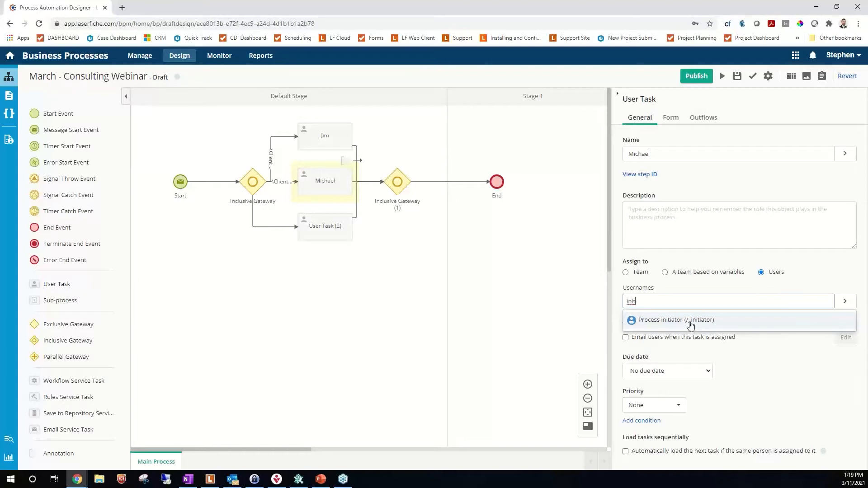
left_click(691, 323)
- Assign the Multiple Approver test form to the second approver's task, offering only the Approve action button, labelled Signed!
left_click(670, 117)
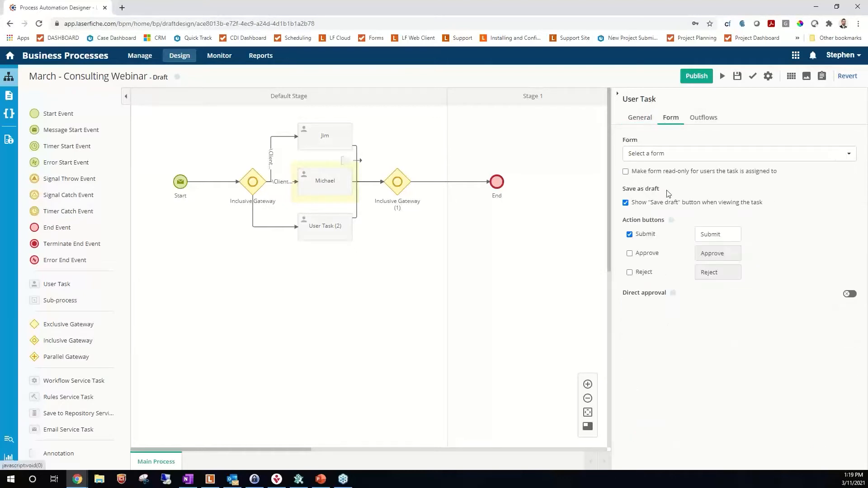
left_click(629, 253)
left_click(630, 235)
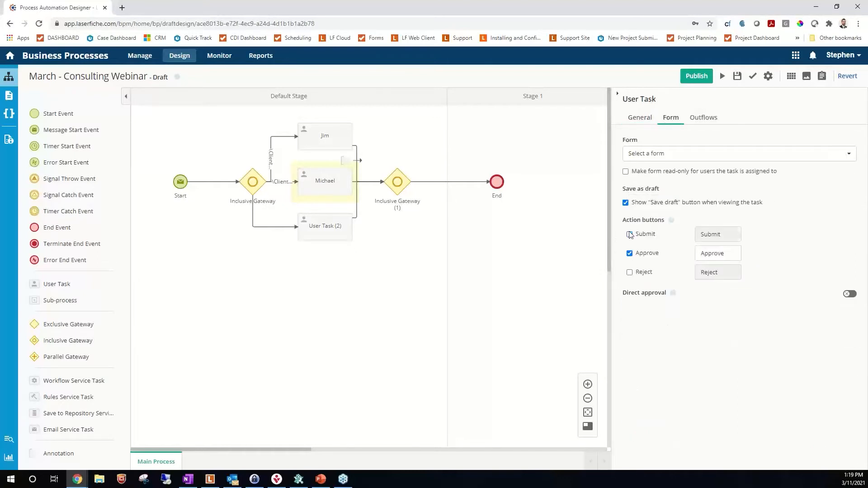
left_click(639, 155)
left_click(642, 171)
left_click(731, 256)
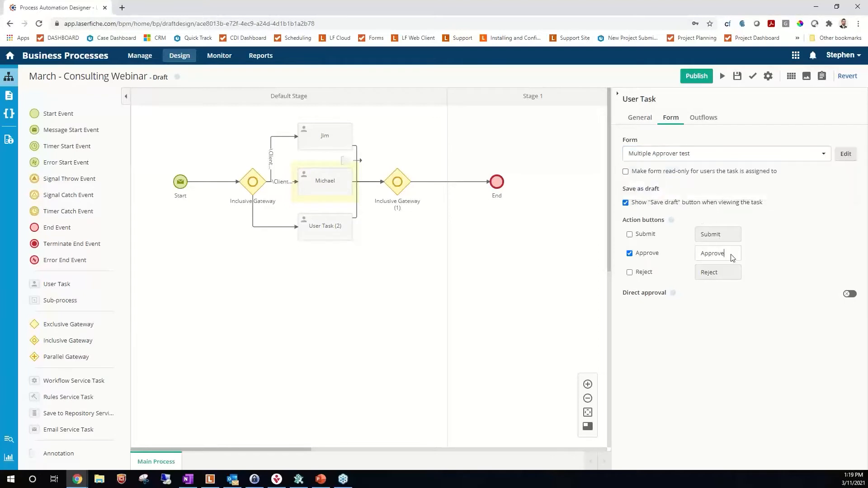
double_click(731, 256)
type("Signed!")
- Rename the lowest user task with the third approver's name and assign it to the Process initiator as a user
left_click(318, 233)
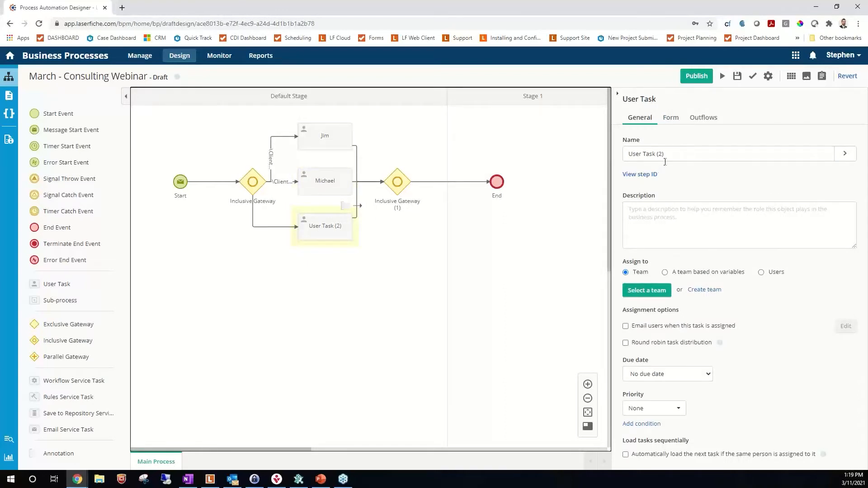
triple_click(664, 158)
type("D")
type("wight")
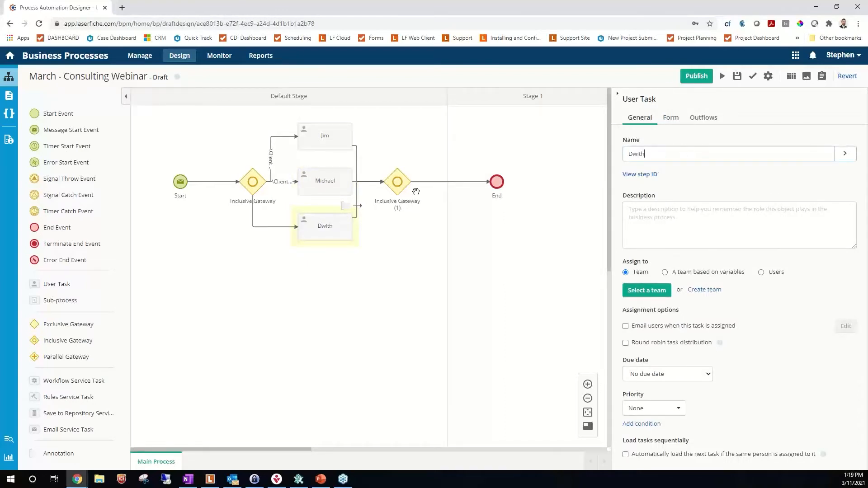
left_click(761, 272)
left_click(726, 301)
type("in")
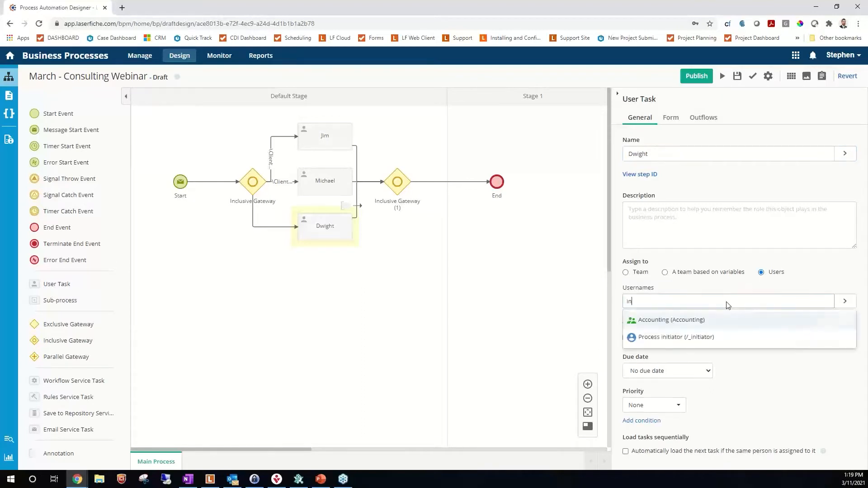
left_click(690, 337)
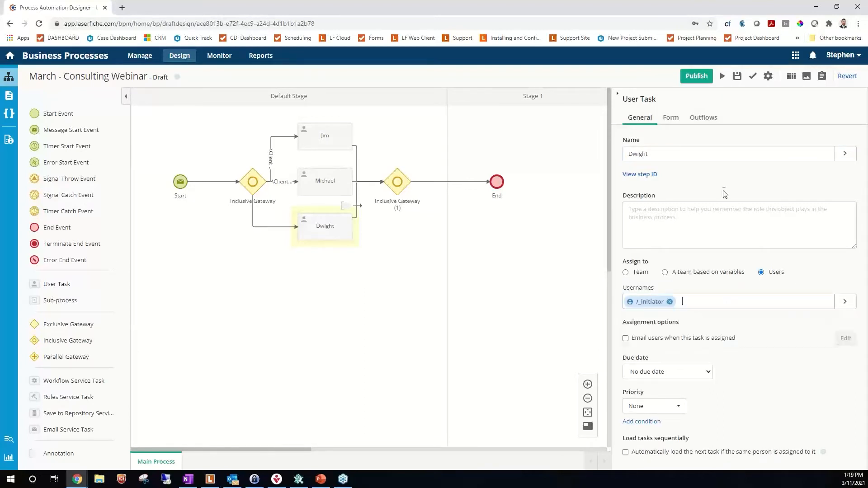
- Label the Submit action button on the third approver's task Signed!, and save and publish the process
left_click(670, 117)
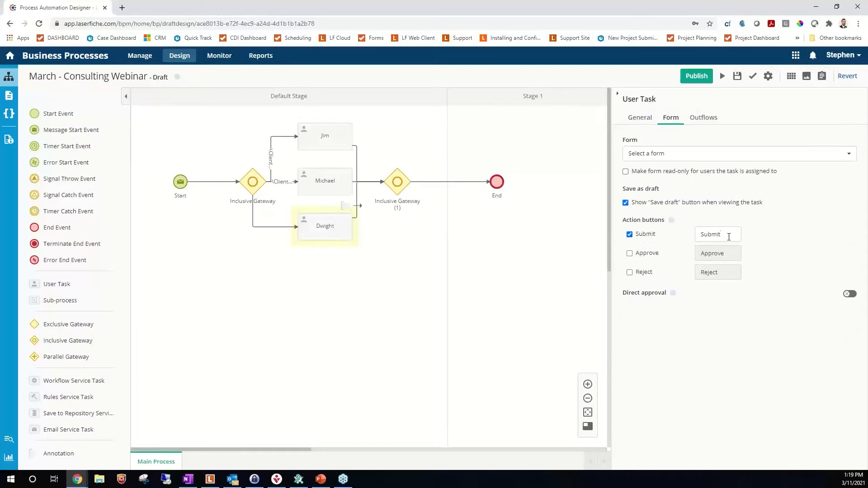
left_click_drag(728, 236, 665, 240)
type("Signed!")
left_click(696, 77)
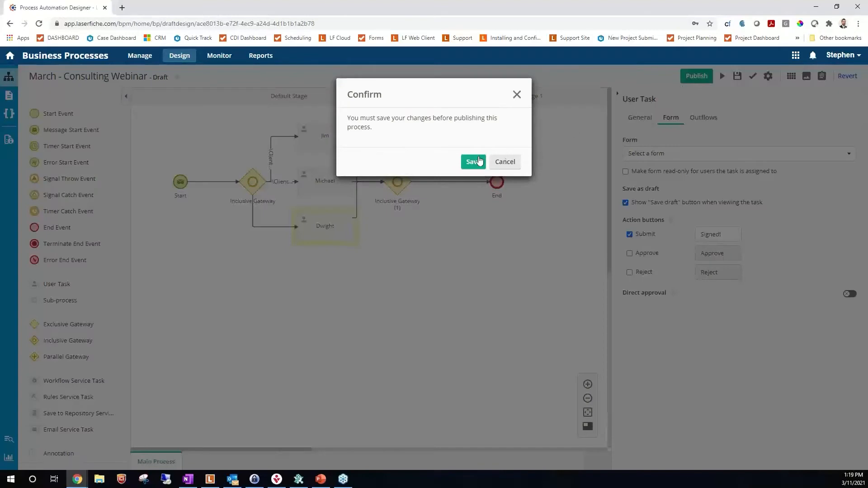
left_click(472, 161)
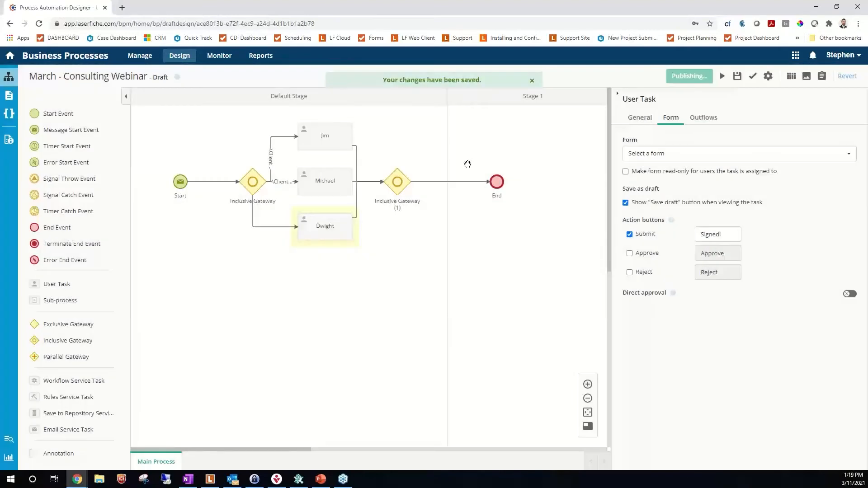
- Set the condition on the gateway flow to the first approver's task: that approver's option in Who_needs_to_sign_this_ is selected
left_click(274, 145)
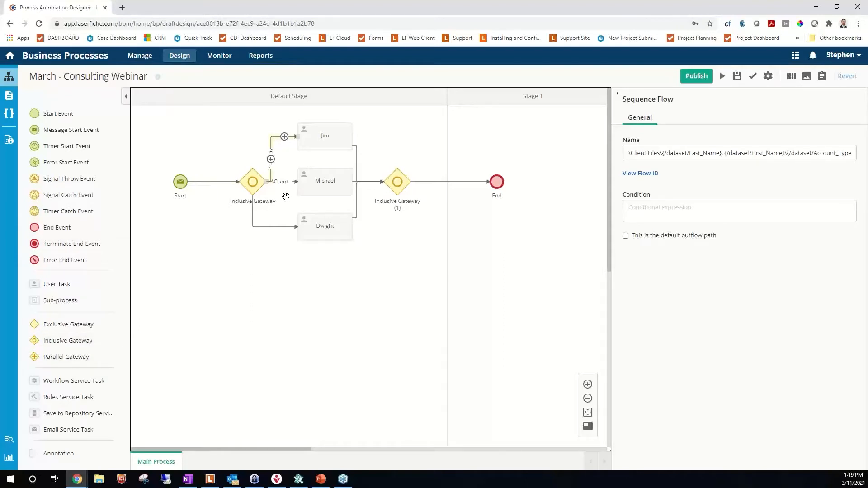
left_click(279, 140)
right_click(277, 142)
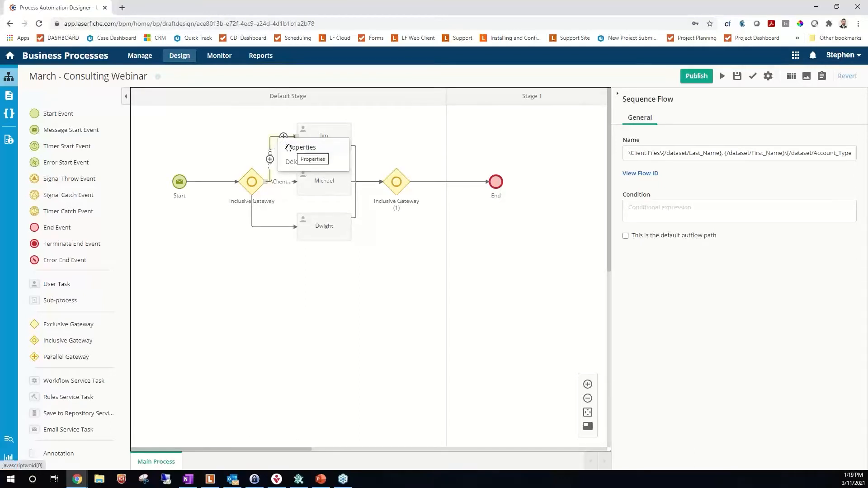
left_click(296, 147)
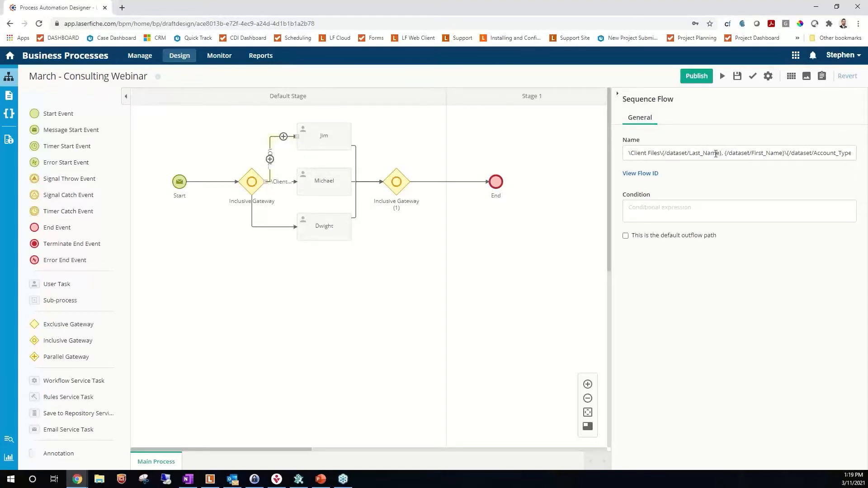
left_click(665, 209)
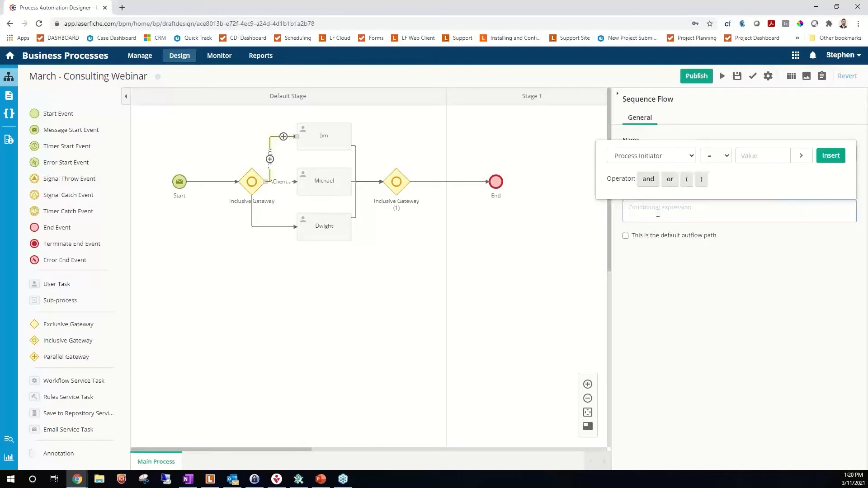
left_click(687, 157)
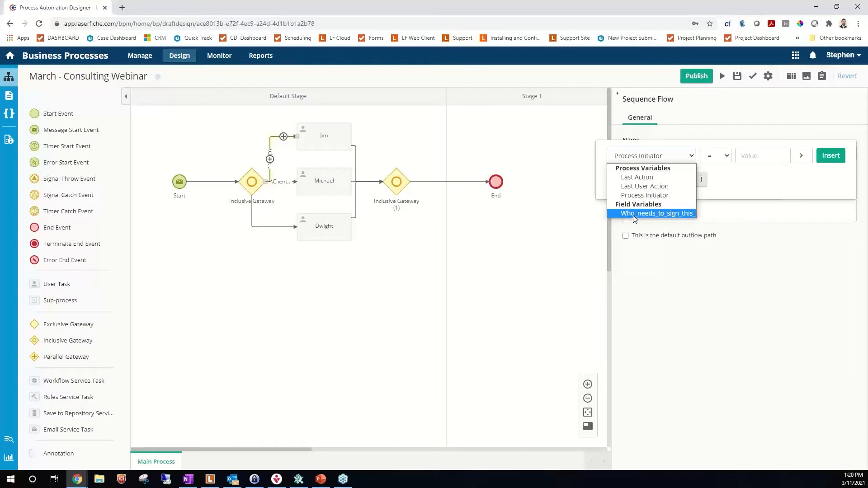
left_click(671, 212)
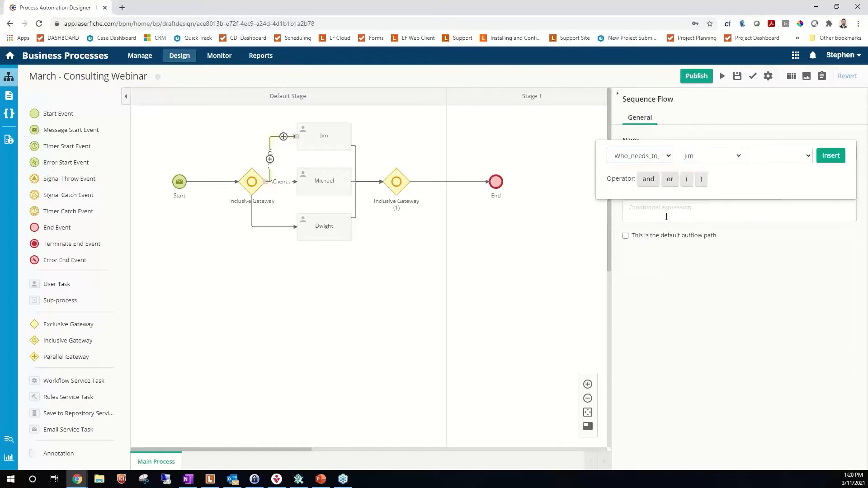
left_click(739, 157)
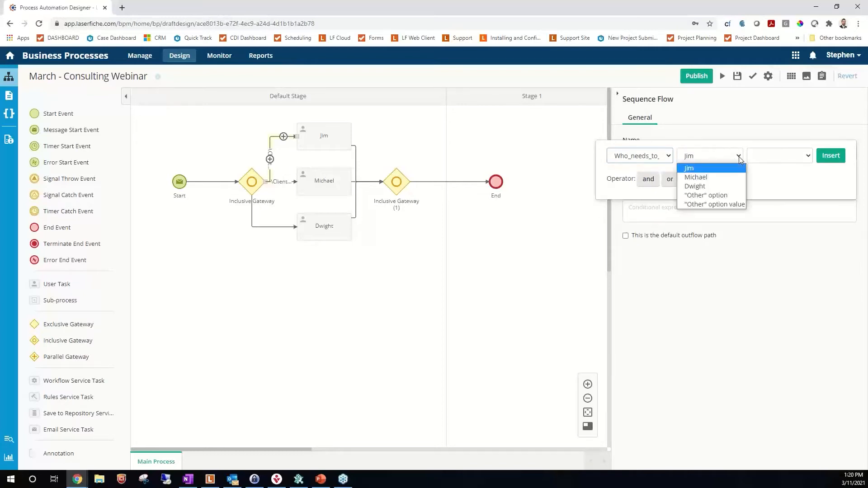
left_click(738, 156)
left_click(785, 157)
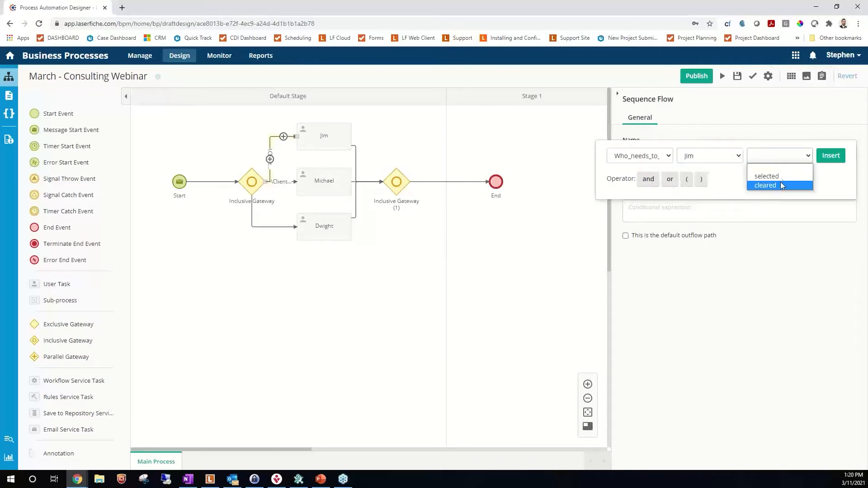
left_click(780, 177)
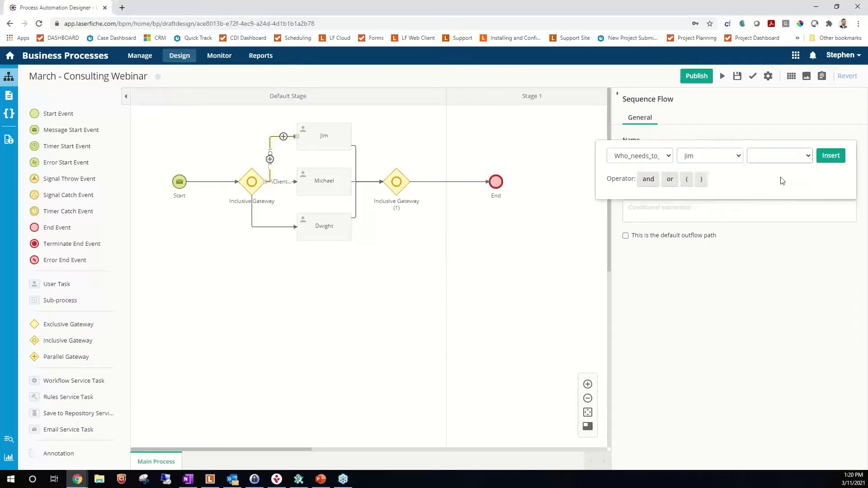
left_click(831, 157)
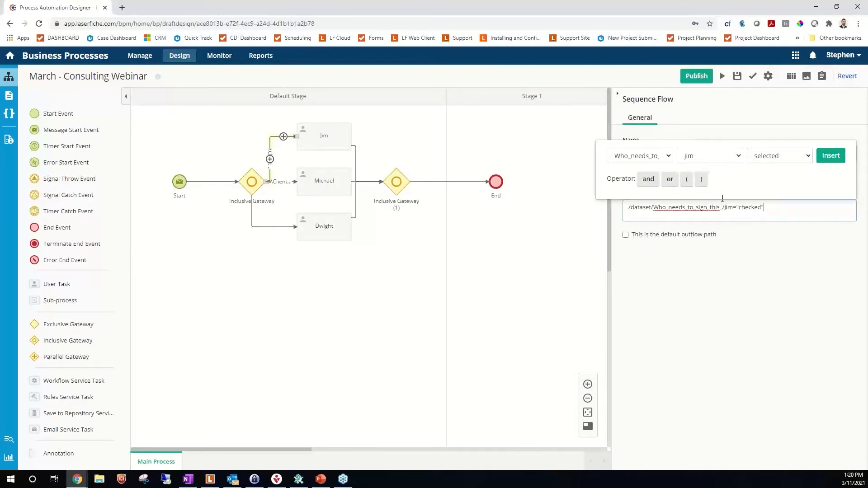
left_click(544, 235)
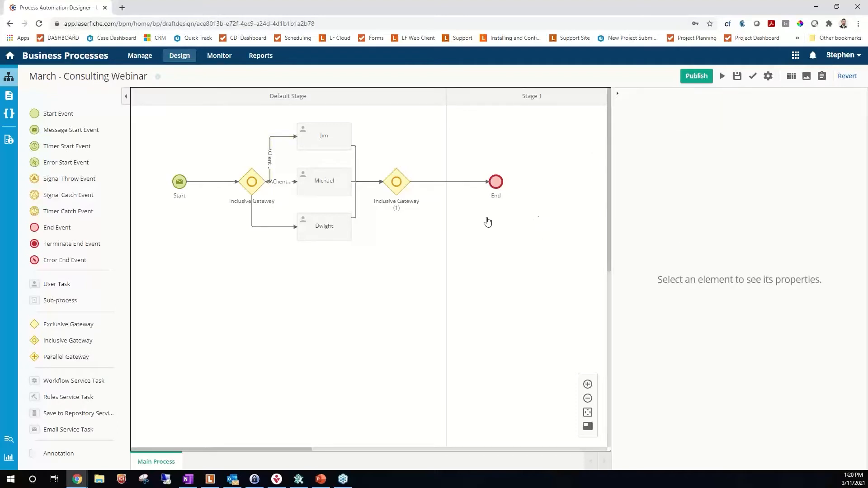
left_click(332, 147)
left_click(280, 137)
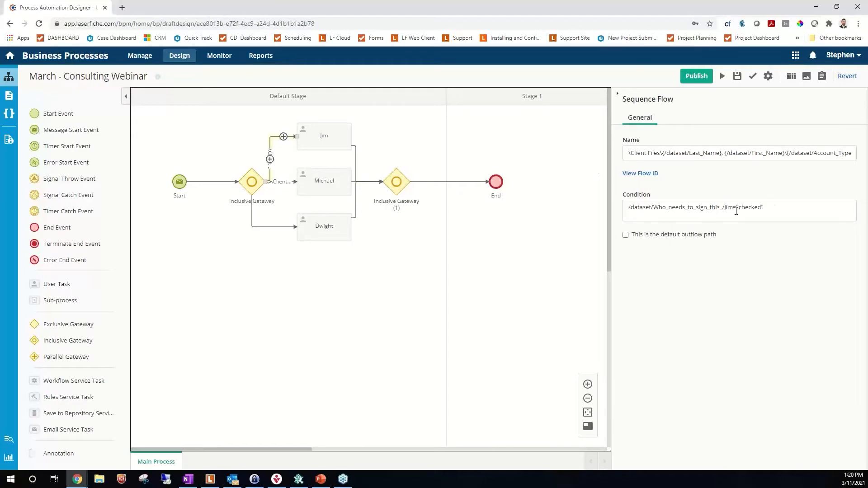
- Set the condition on the flow into the second approver's task: that approver's option in Who_needs_to_sign_this_ is selected
left_click(284, 183)
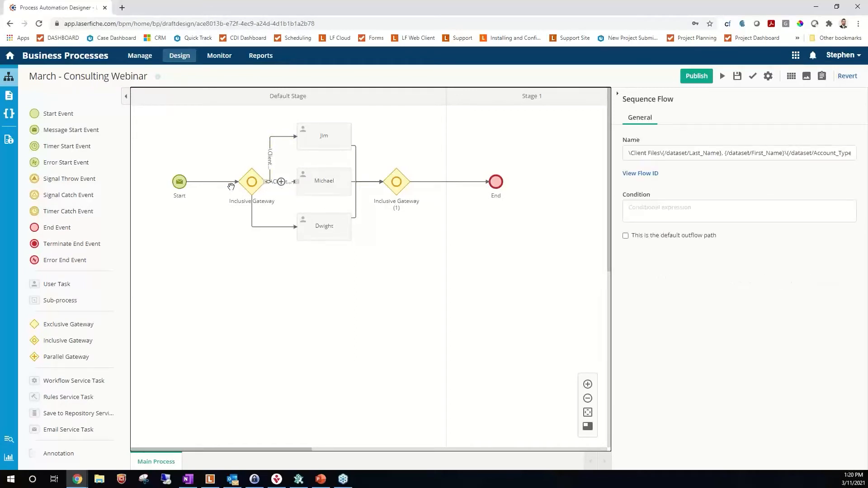
left_click(281, 182)
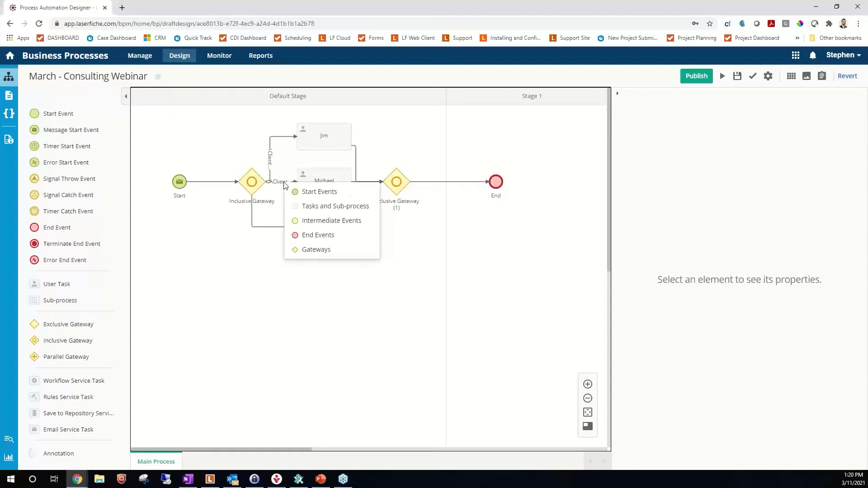
left_click(281, 182)
left_click(667, 206)
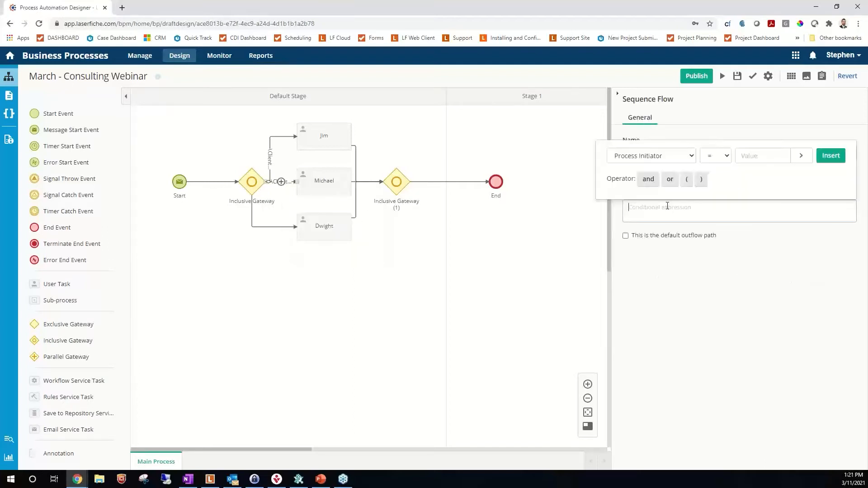
left_click(689, 159)
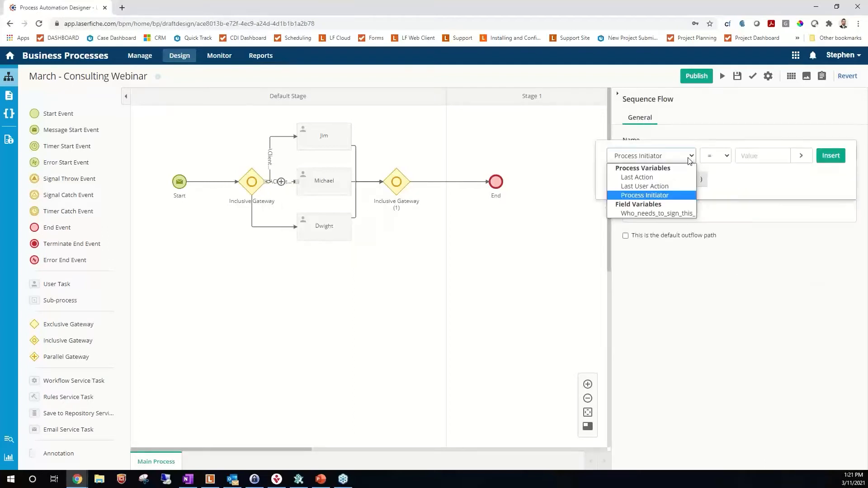
left_click(655, 213)
left_click(718, 157)
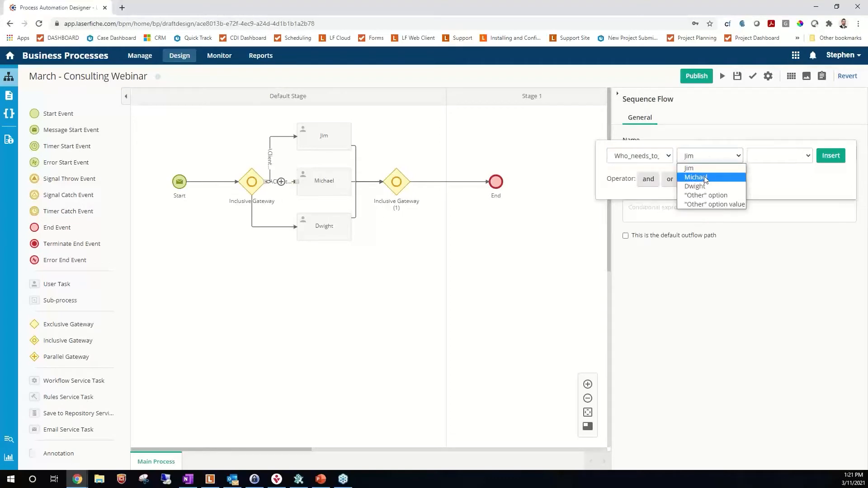
left_click(705, 178)
left_click(779, 156)
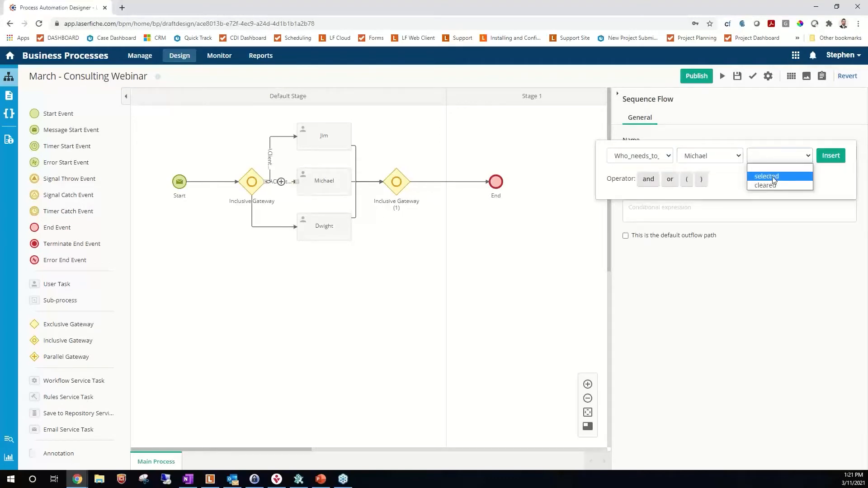
left_click(773, 177)
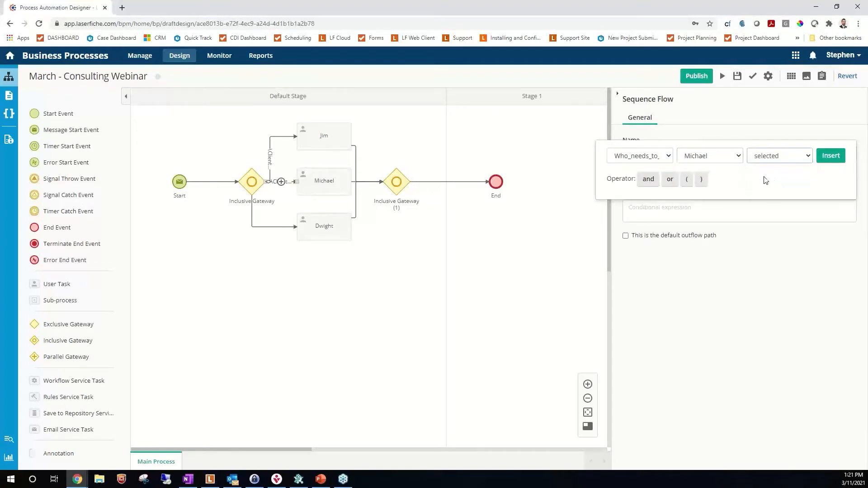
left_click(830, 155)
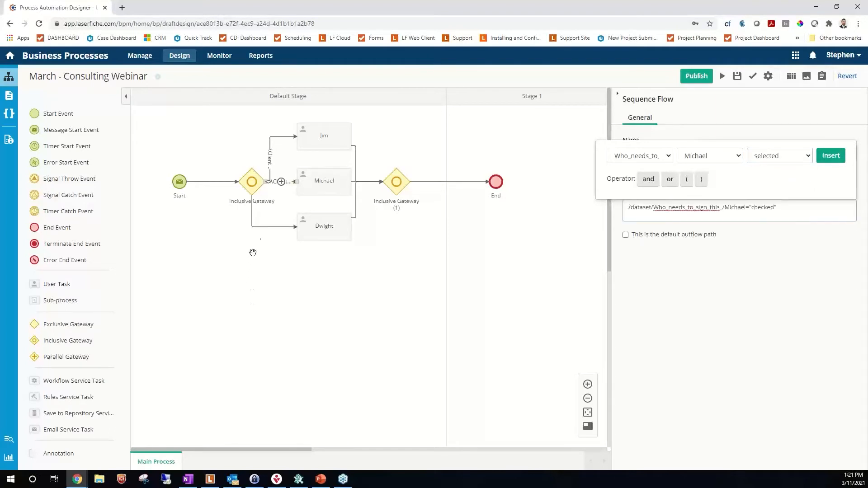
- Name the sequence flow from the gateway to the third approver's task with that approver's name
left_click(265, 226)
left_click(652, 152)
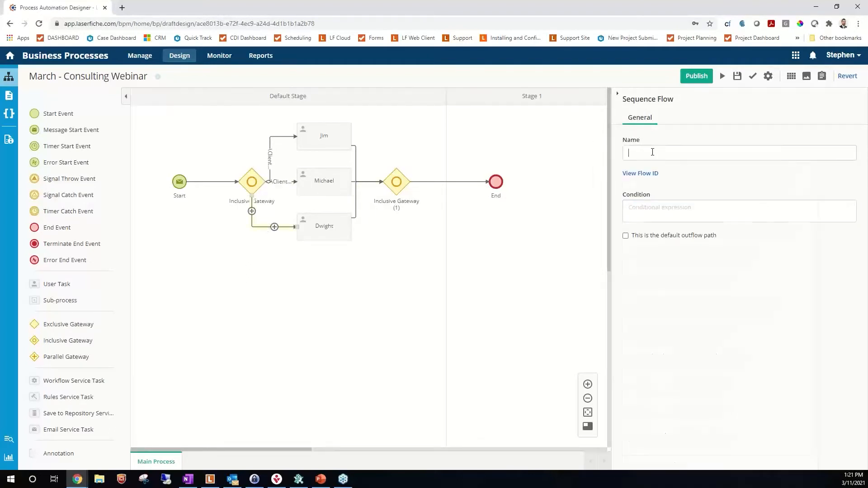
left_click(646, 154)
type("Dwight")
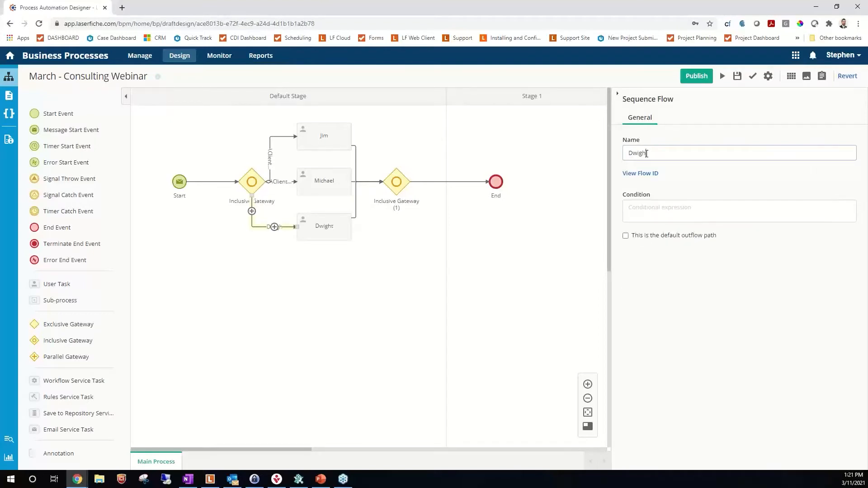
key("Tab")
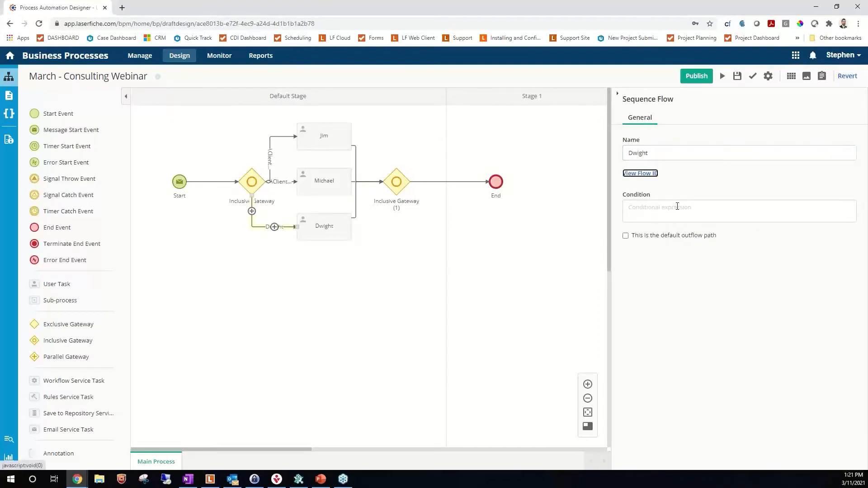
- Try to set the condition on the flow into the third approver's task: that approver's option in Who_needs_to_sign_this_ is selected
left_click(677, 206)
left_click(687, 158)
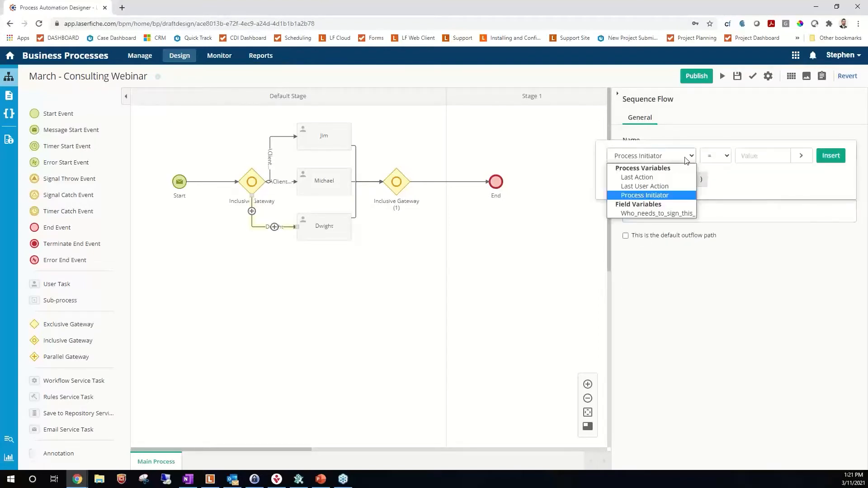
left_click(652, 213)
left_click(728, 157)
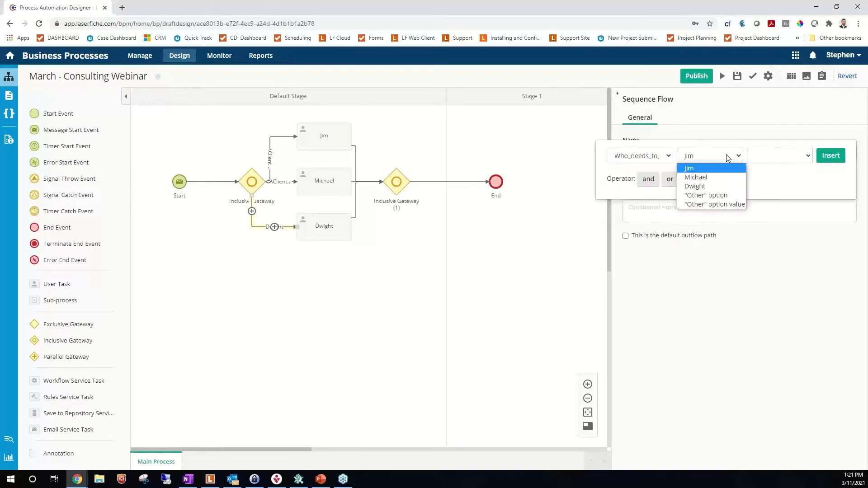
left_click(708, 186)
left_click(775, 156)
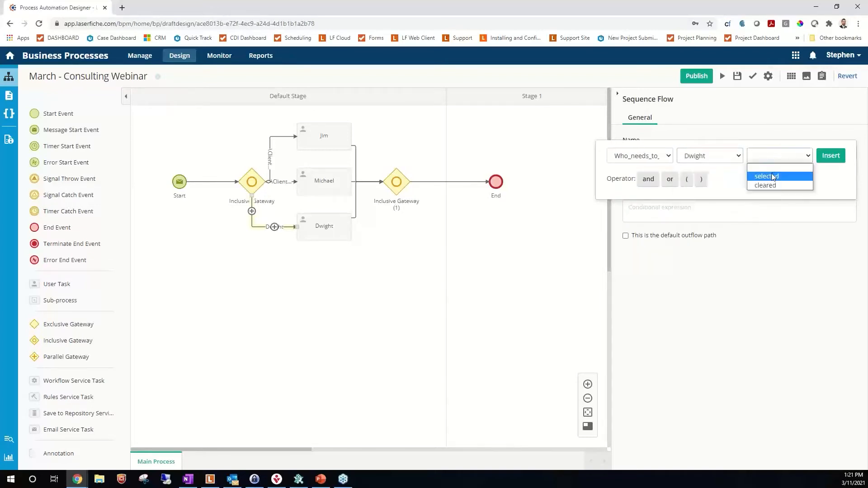
left_click(772, 177)
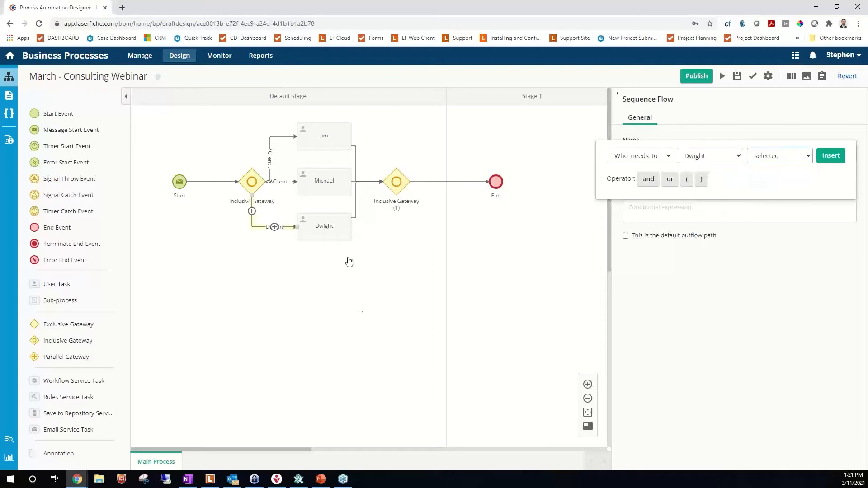
- Save and publish the process, and submit a test instance with only the first approver's checkbox selected
left_click(696, 76)
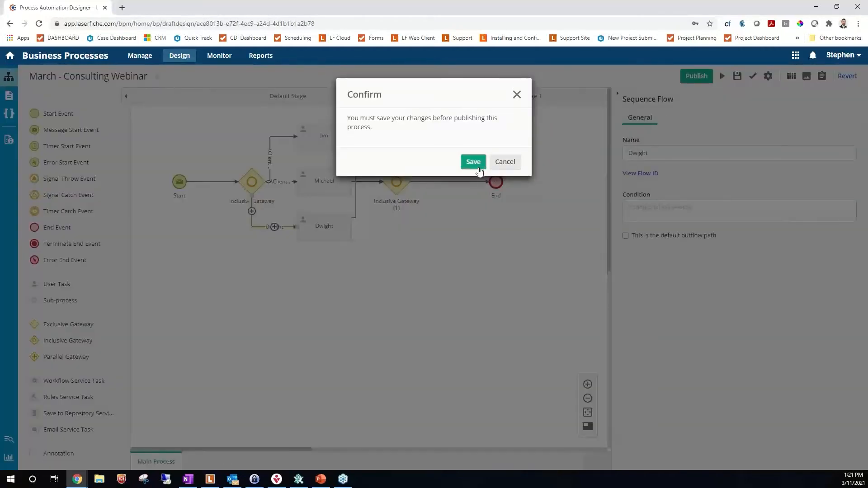
left_click(474, 163)
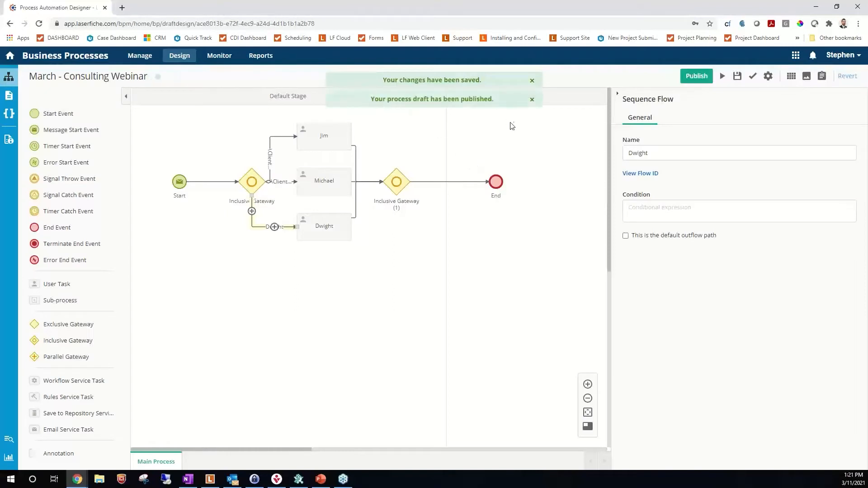
left_click(721, 77)
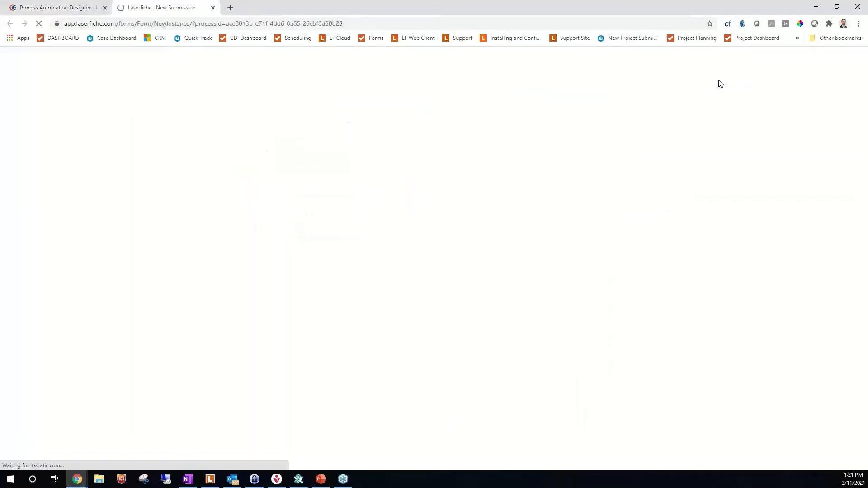
left_click(265, 134)
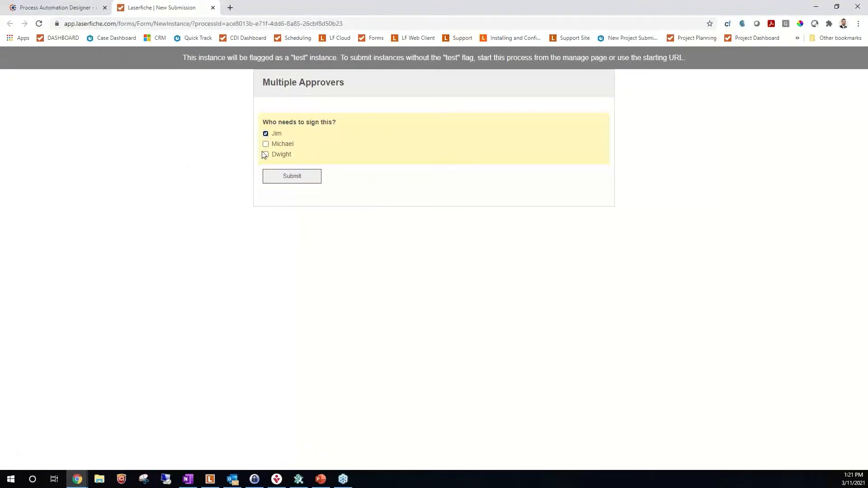
left_click(297, 178)
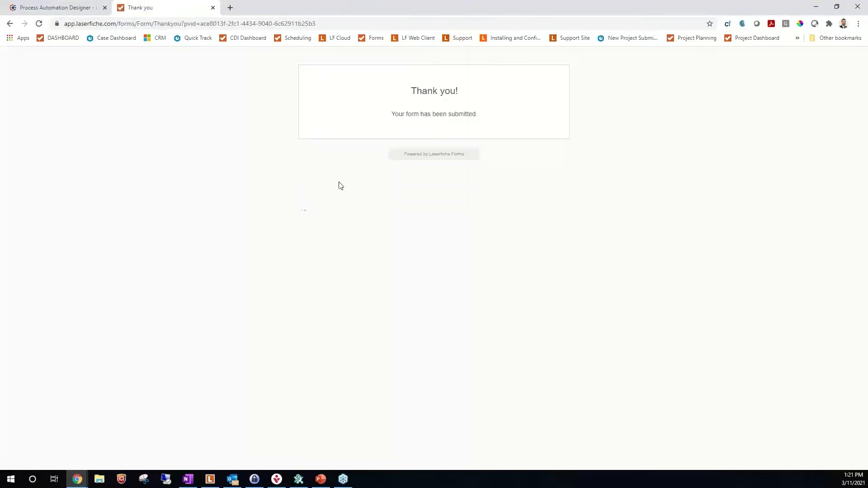
left_click(213, 7)
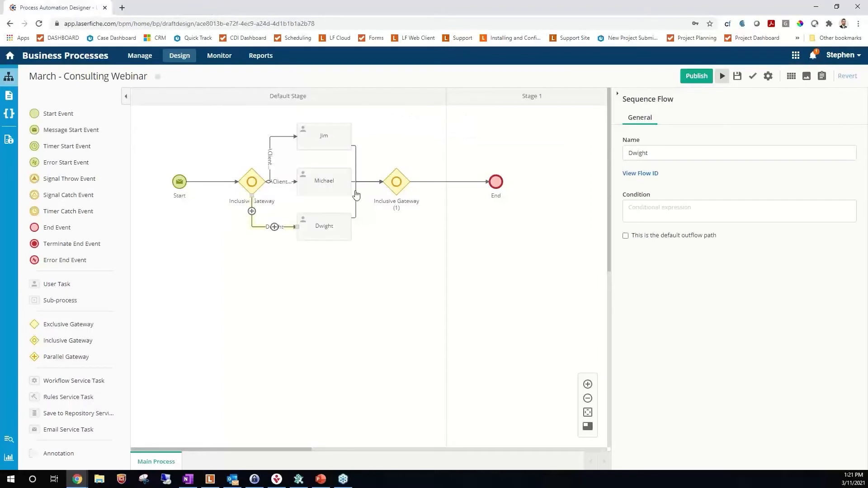
- Complete the first approver's assigned task with the Signed! action, and check the notifications for the process status
left_click(814, 56)
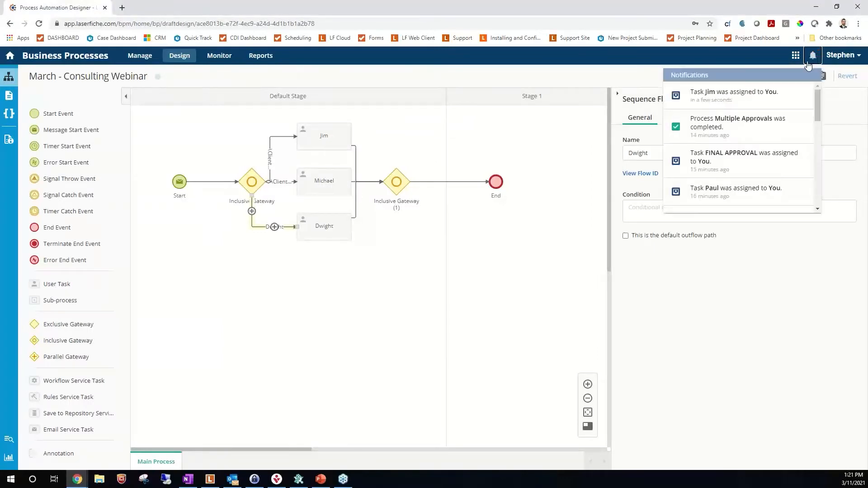
left_click(724, 102)
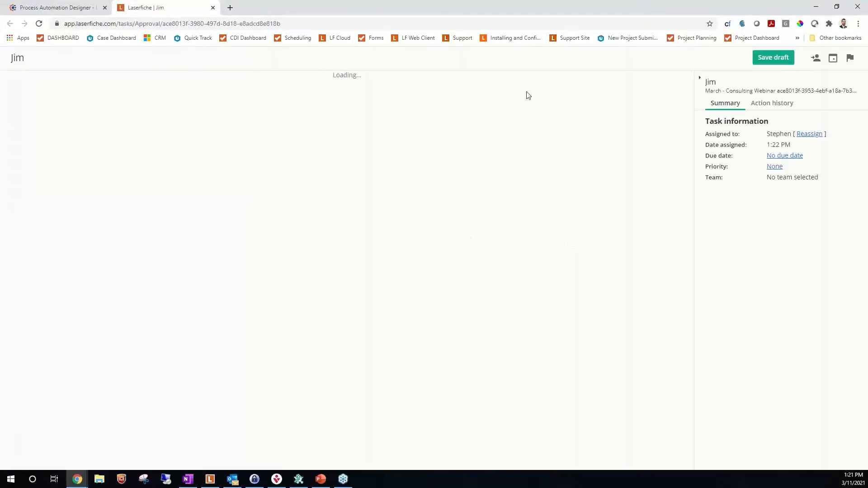
right_click(239, 211)
left_click(183, 274)
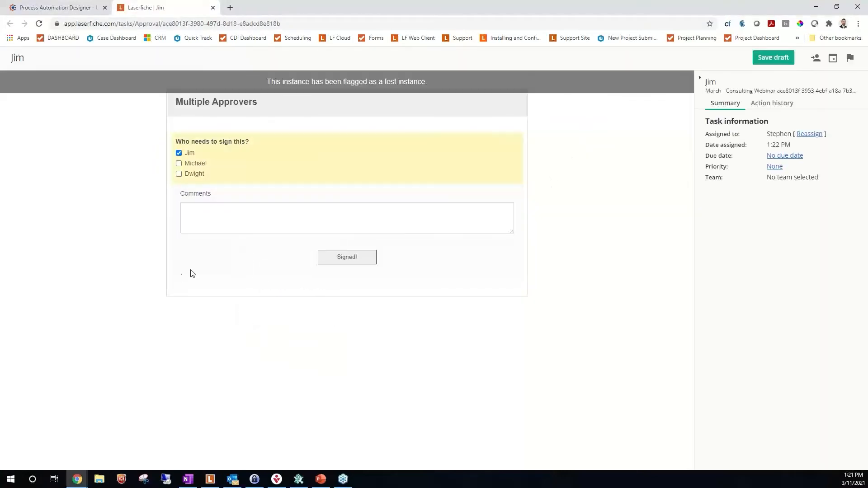
left_click(359, 258)
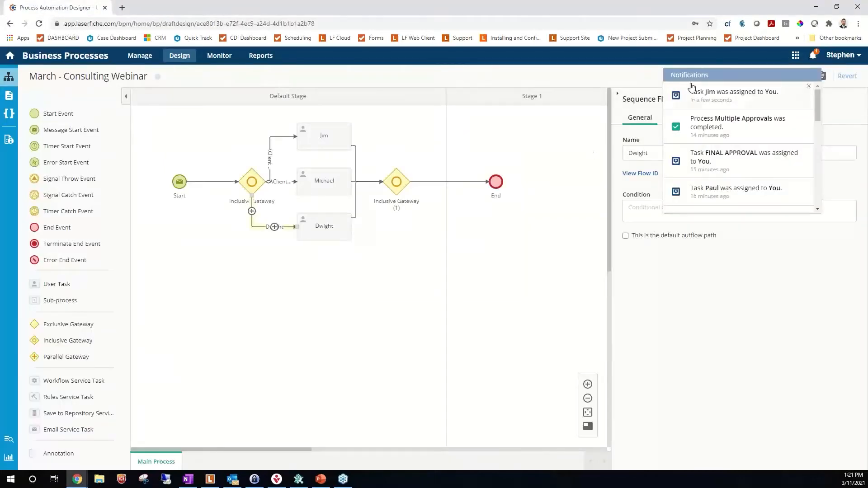
left_click(547, 124)
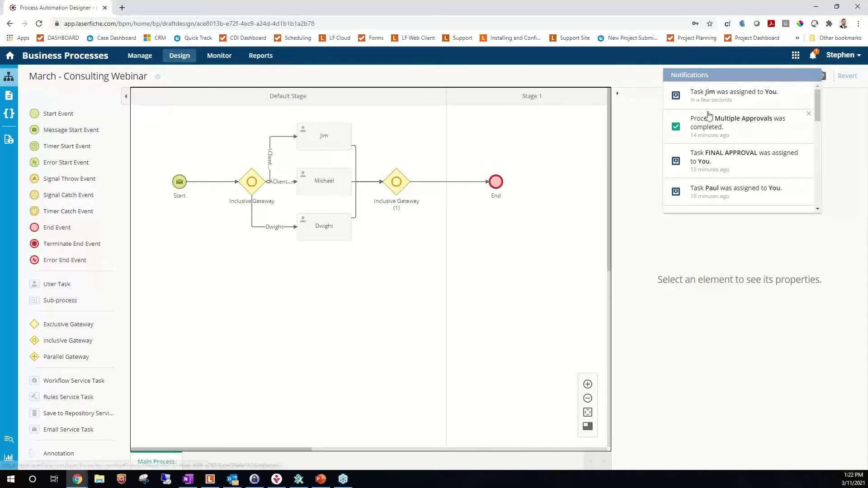
left_click(813, 57)
left_click(813, 56)
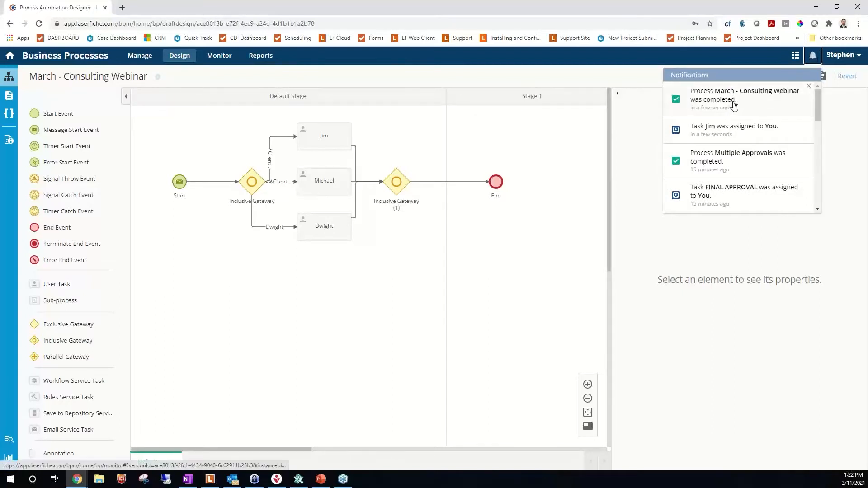
left_click(471, 282)
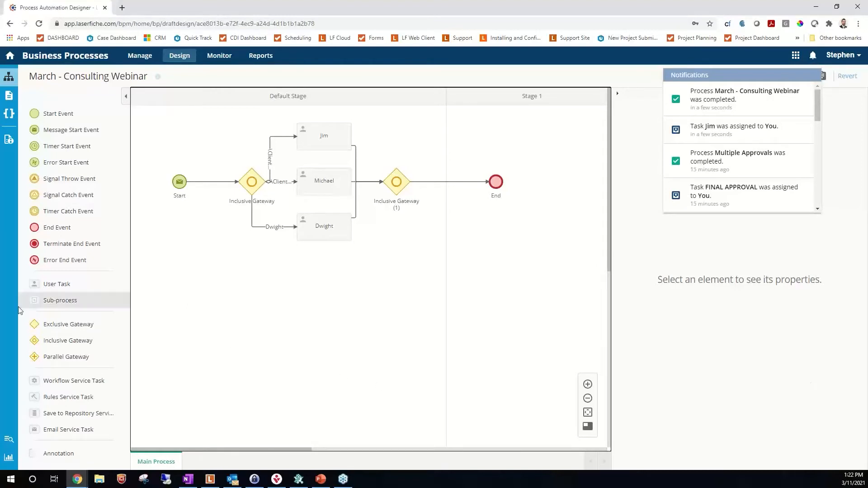
- Add a Currency field labelled Total below the checkboxes on the Multiple Approver test form, and save the form
left_click(9, 101)
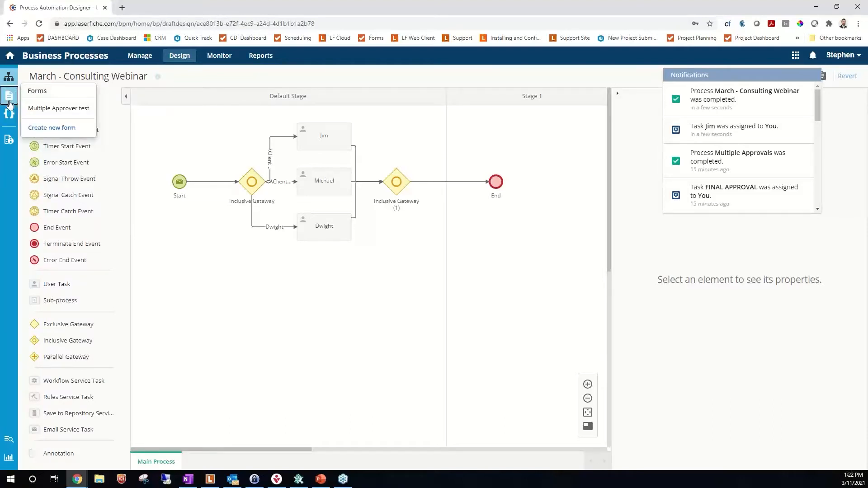
left_click(48, 108)
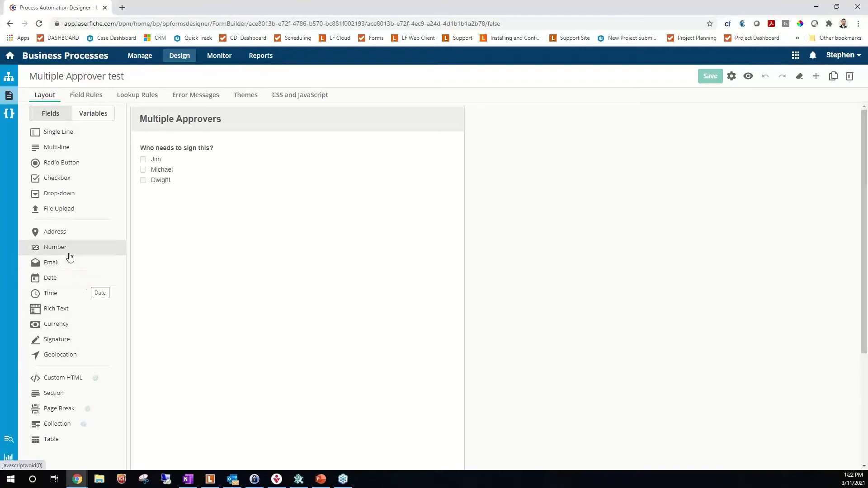
left_click_drag(50, 325, 165, 219)
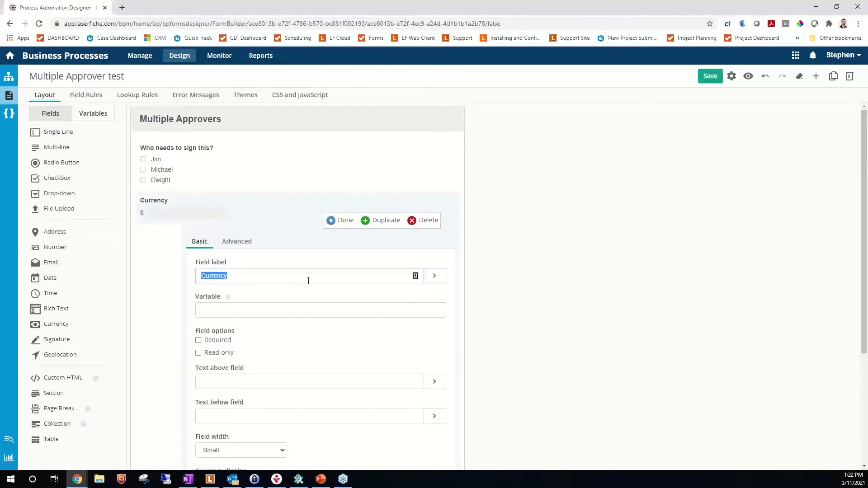
type("Total")
scroll(258, 304, "down", 2)
scroll(249, 355, "down", 2)
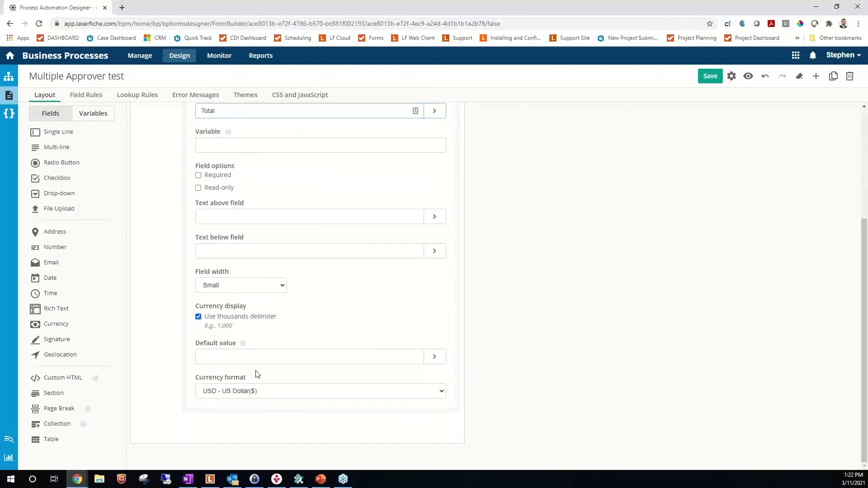
scroll(260, 368, "up", 3)
left_click(345, 207)
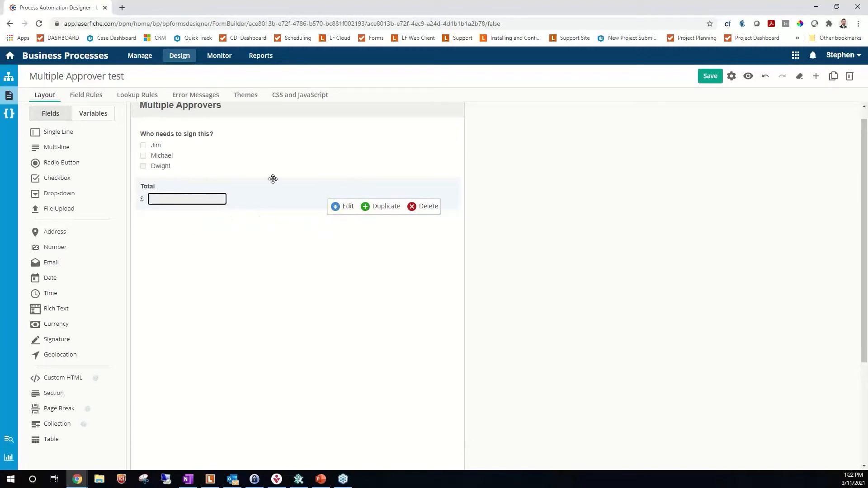
left_click(714, 76)
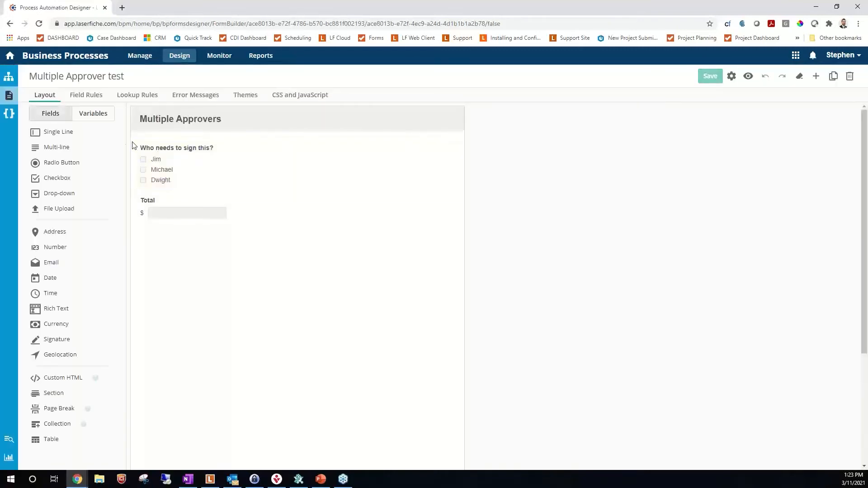
left_click(9, 114)
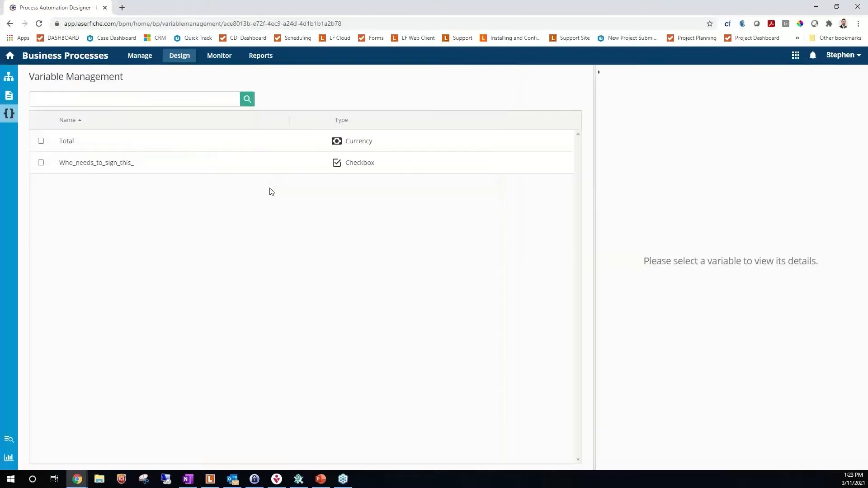
- Rename the sequence flow from the gateway to the second approver's task in the process diagram with that approver's name
left_click(6, 95)
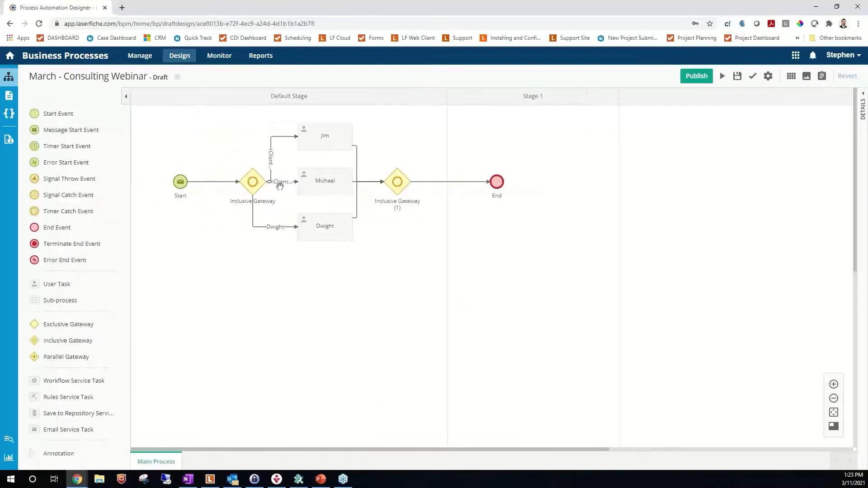
left_click(270, 152)
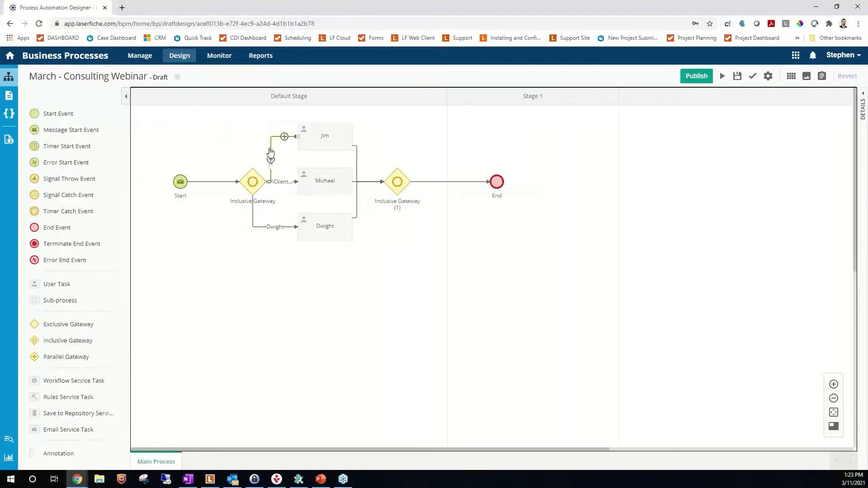
left_click(281, 182)
left_click(282, 183)
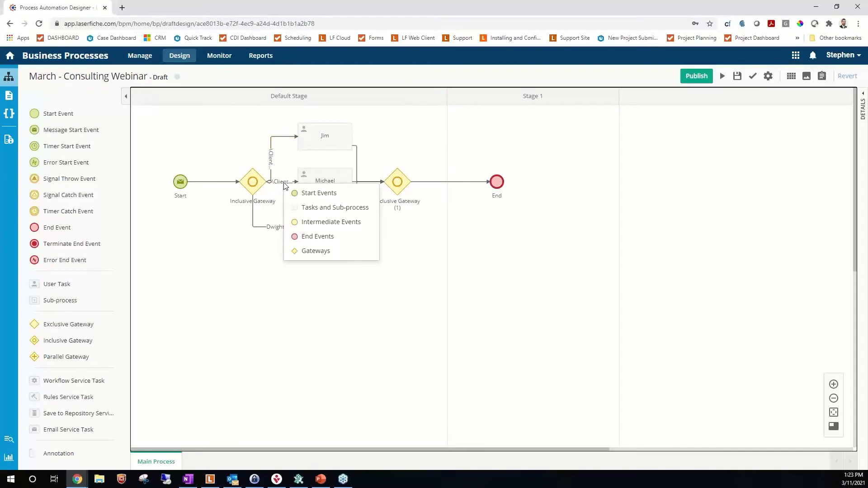
scroll(285, 186, "up", 3)
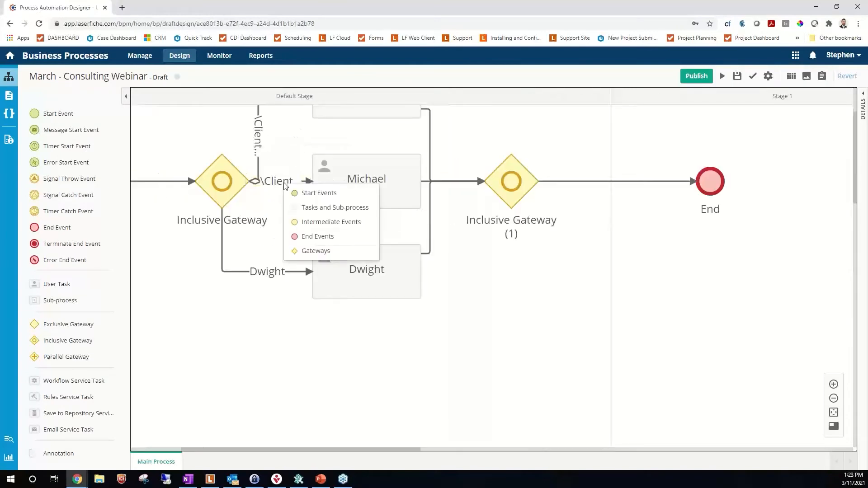
left_click(267, 214)
left_click(286, 260)
left_click(292, 186)
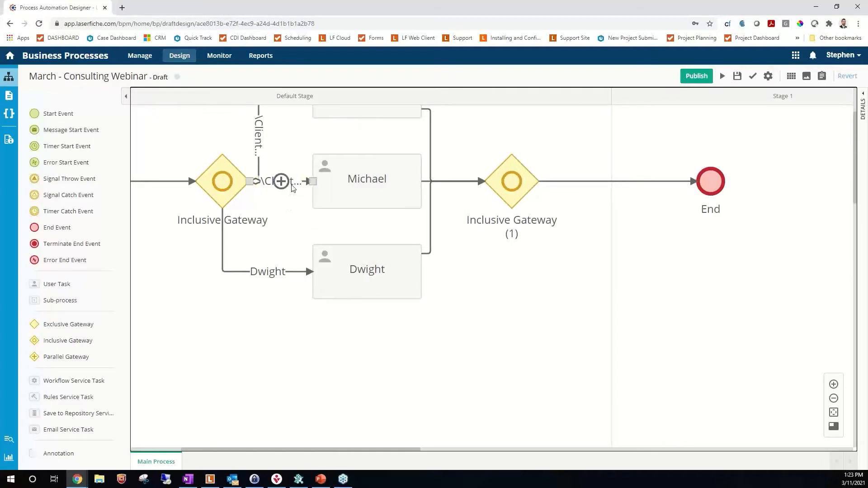
right_click(291, 186)
left_click(306, 197)
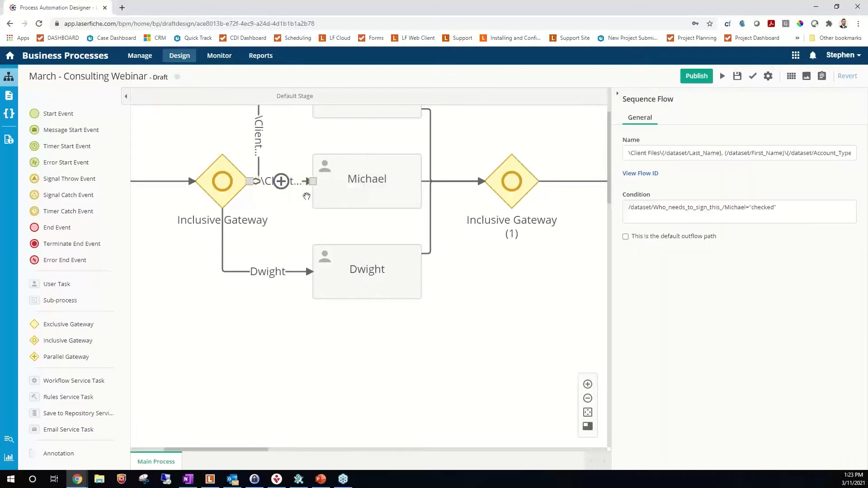
left_click_drag(732, 153, 692, 153)
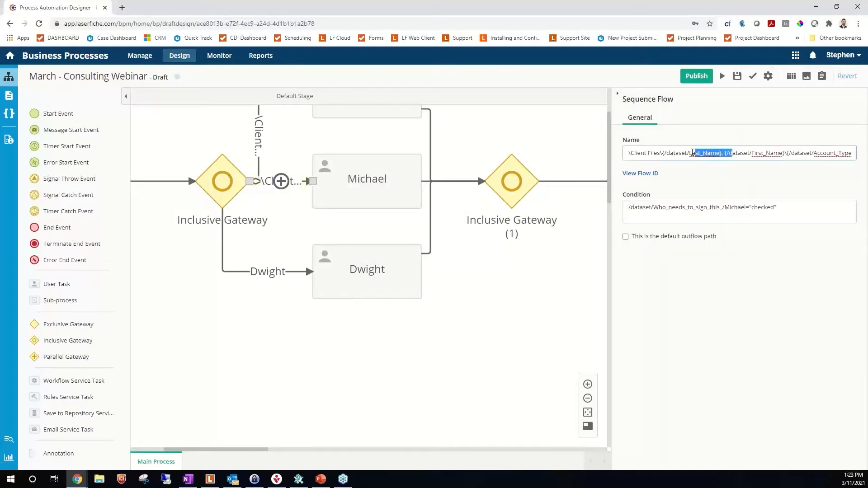
key("ctrl+a")
key("BackSpace")
type("M")
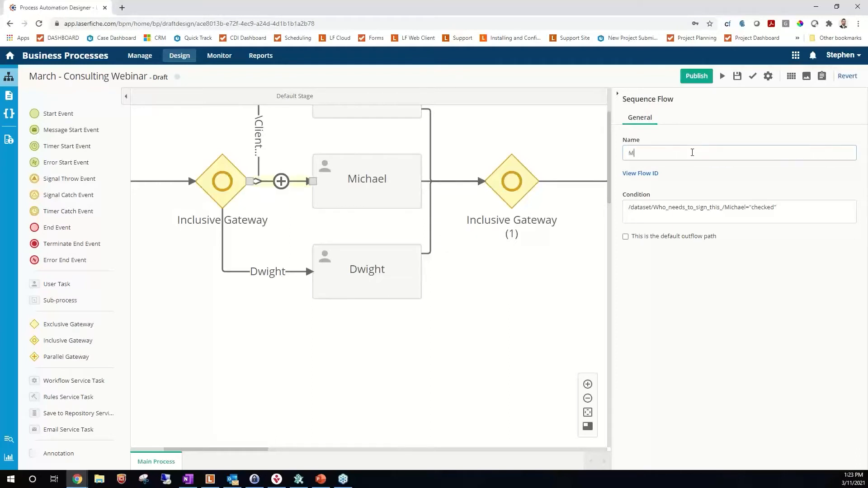
type("ica")
type("hael")
- Extend the condition on the flow to the second approver's task with an or clause for Total > 100
left_click(784, 208)
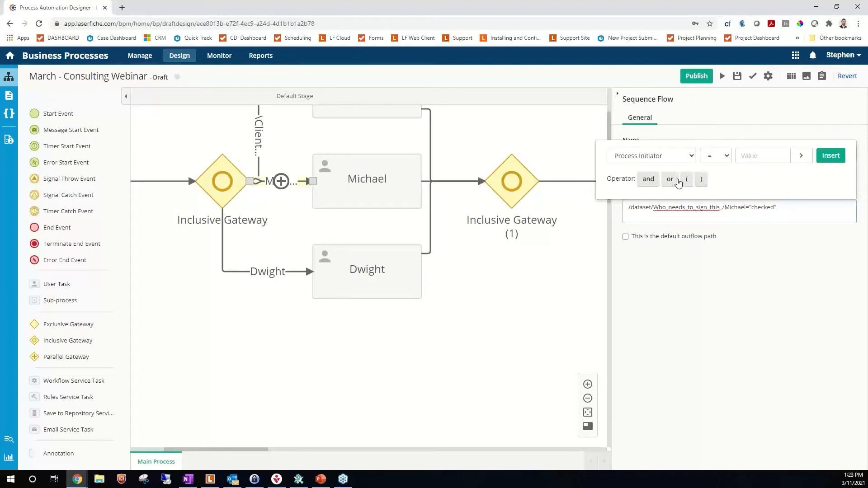
left_click(671, 180)
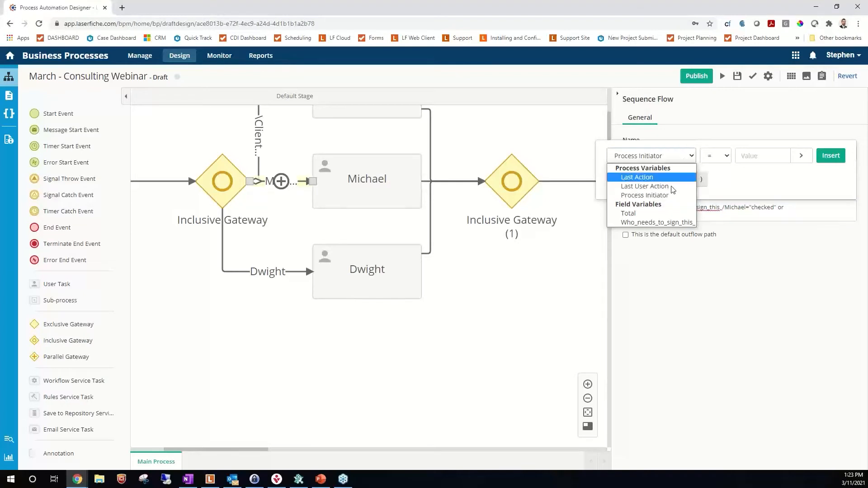
left_click(627, 211)
left_click(725, 158)
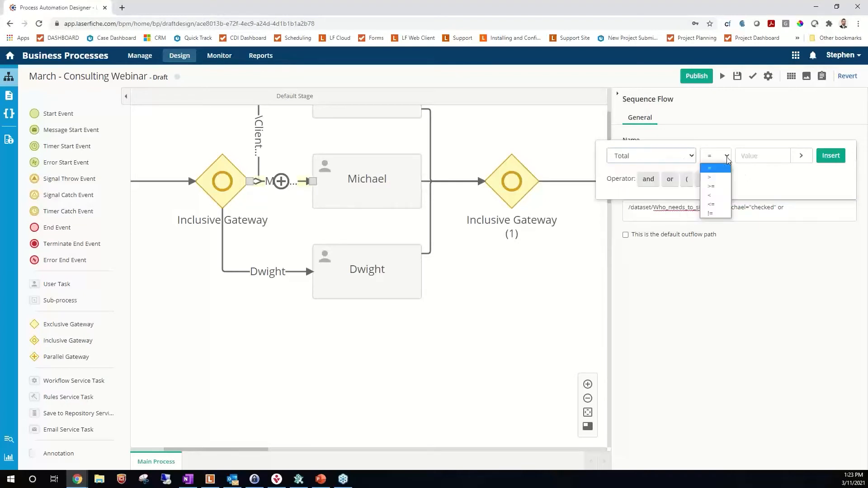
left_click(726, 180)
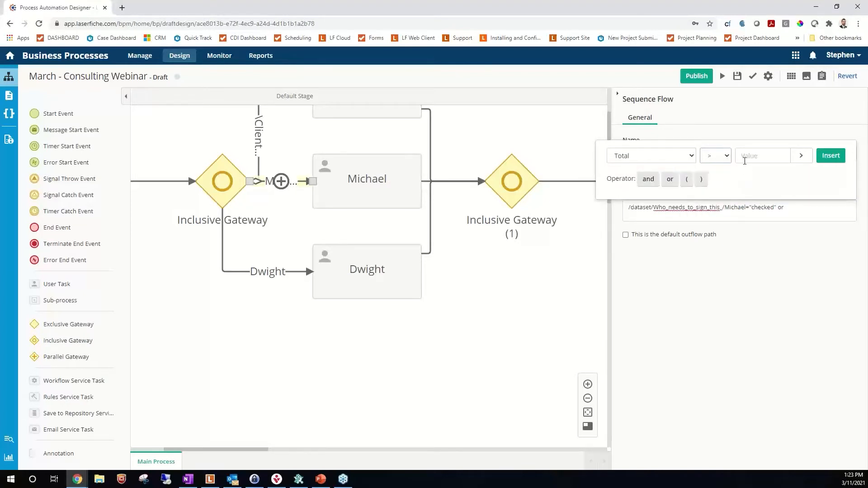
left_click(745, 159)
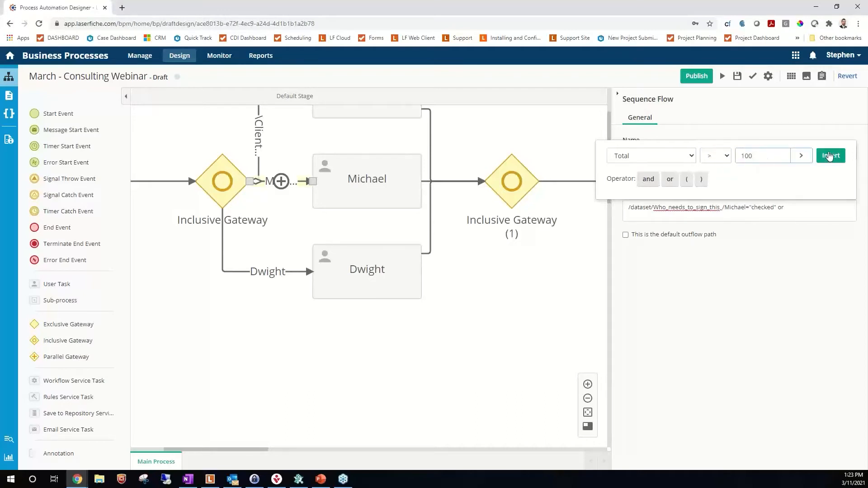
left_click(830, 156)
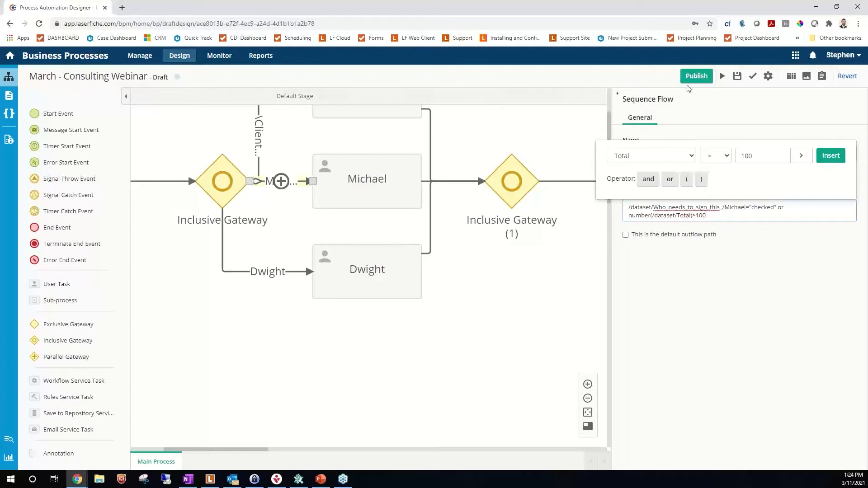
- Save and publish the process, and submit a test instance with only the first approver's checkbox selected and a Total of 500
left_click(739, 77)
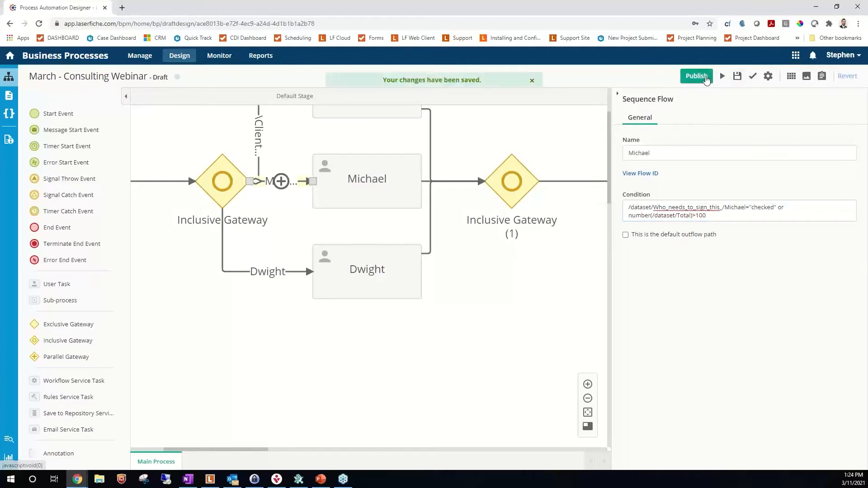
left_click(698, 76)
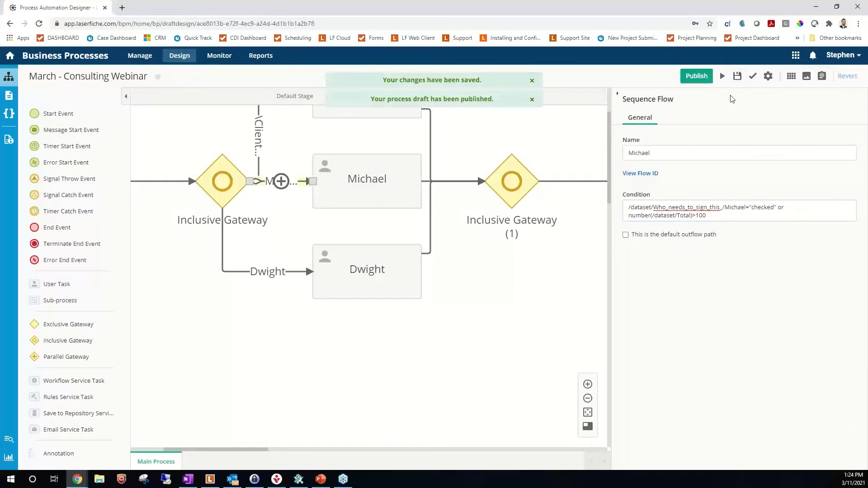
left_click(722, 77)
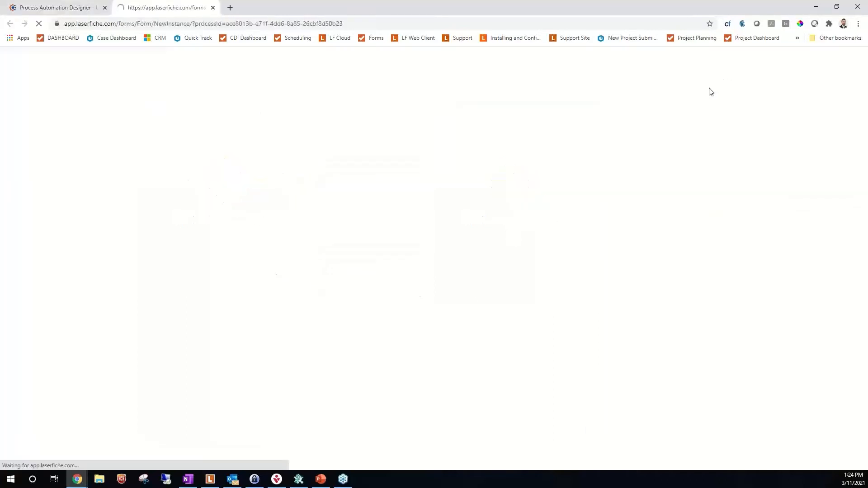
left_click(266, 134)
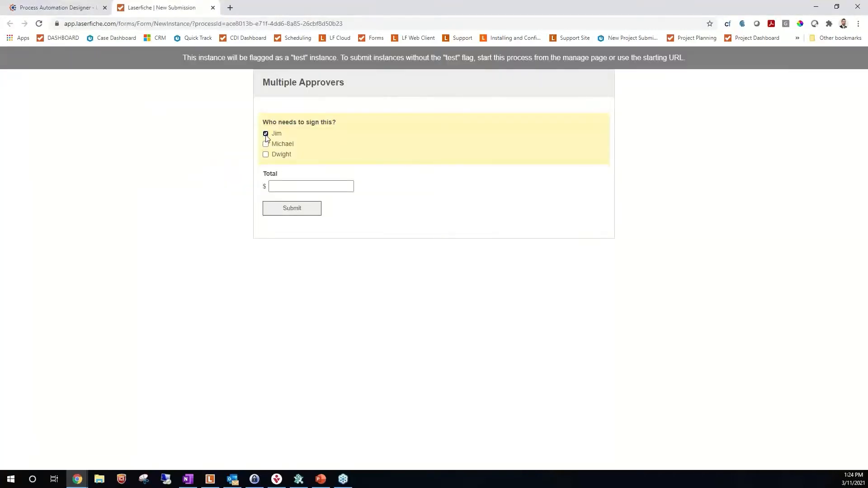
left_click(302, 185)
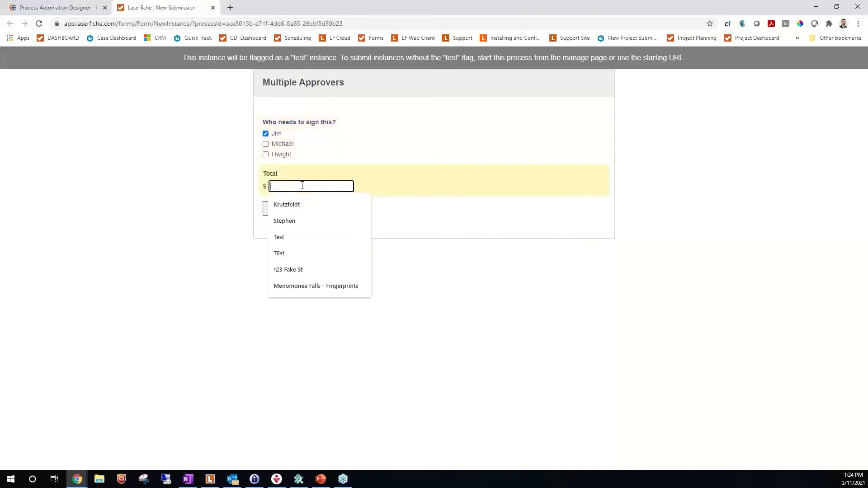
type("500")
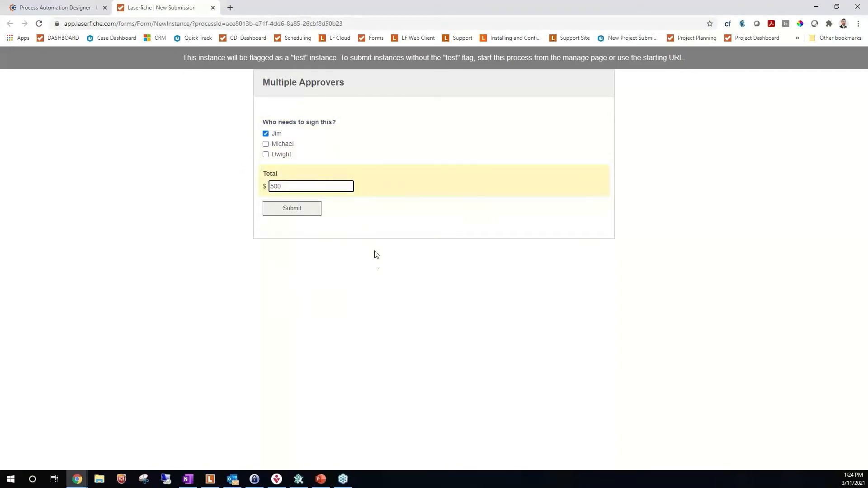
left_click(278, 213)
left_click(278, 216)
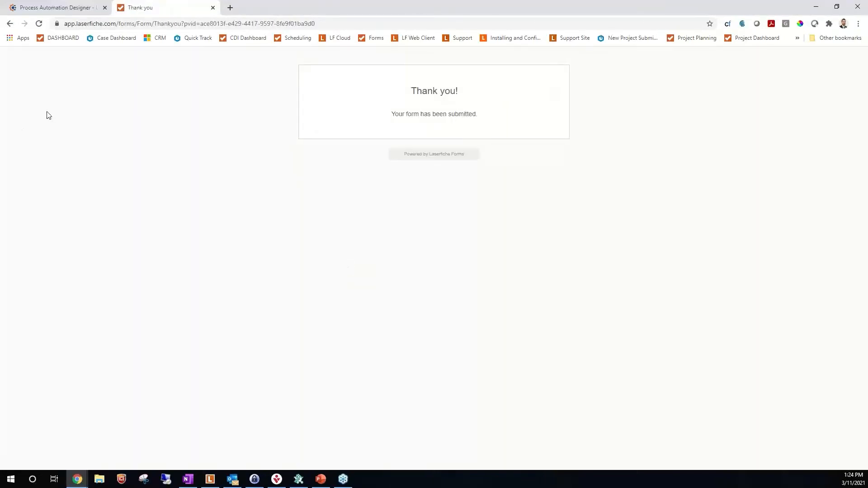
left_click(213, 7)
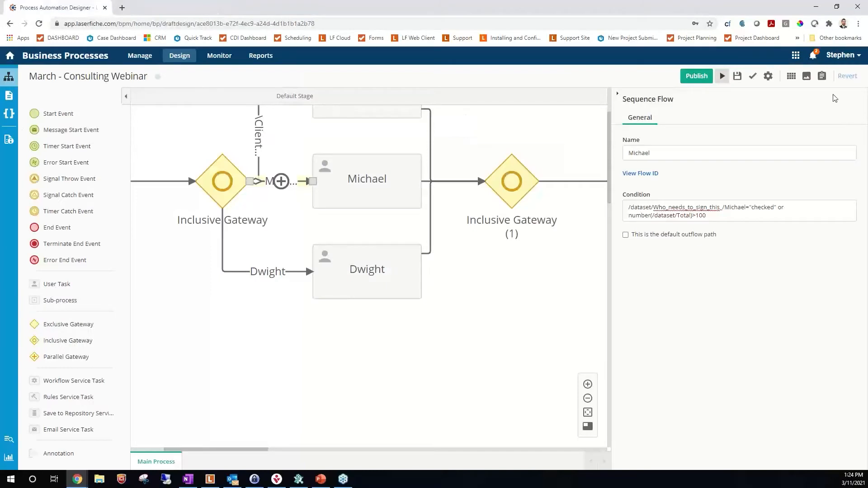
- Check the notifications for the assigned tasks, and complete the second approver's task with the Signed! action
left_click(813, 56)
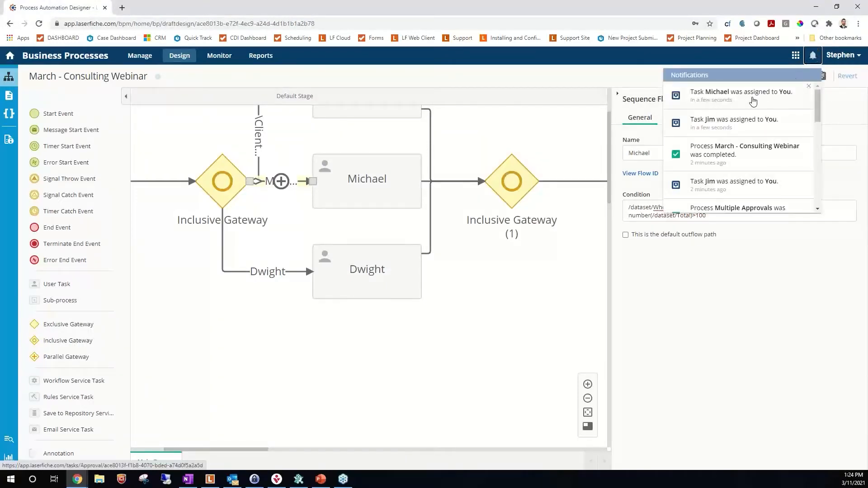
scroll(467, 243, "up", 2)
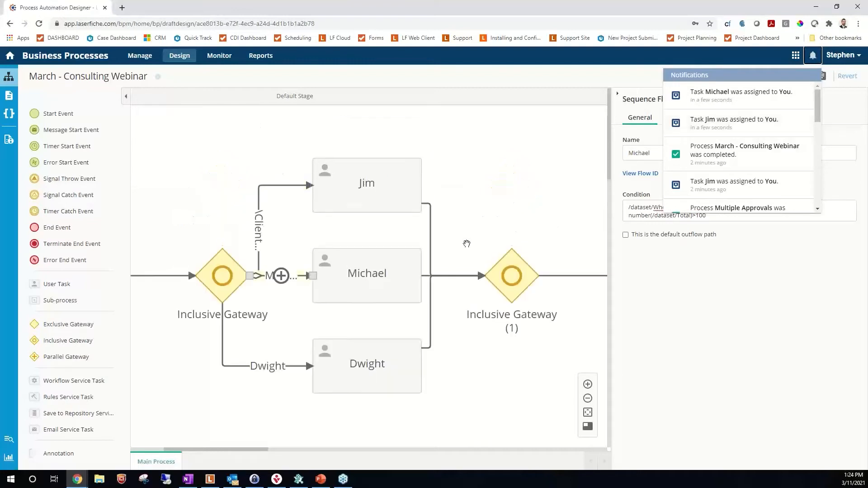
scroll(456, 244, "down", 2)
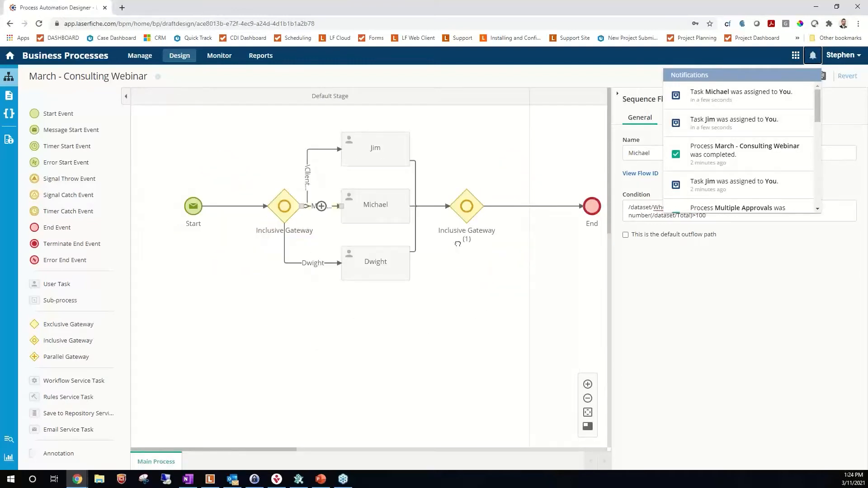
scroll(456, 242, "up", 1)
scroll(447, 238, "down", 1)
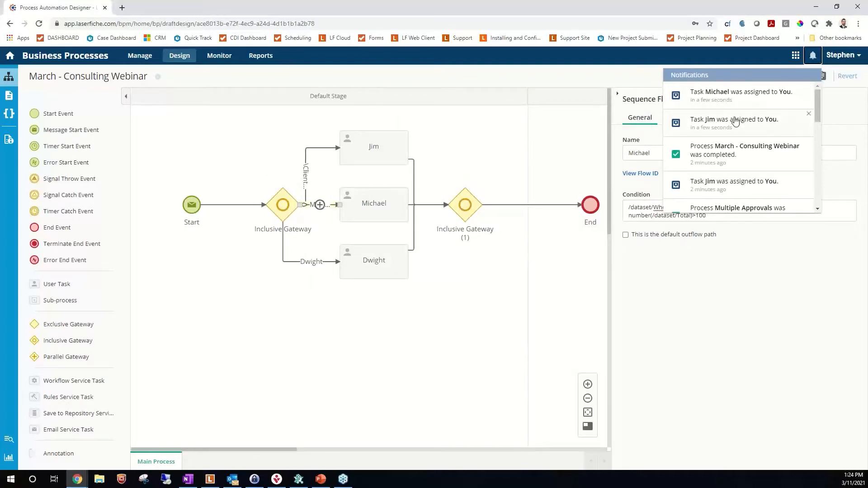
left_click(732, 94)
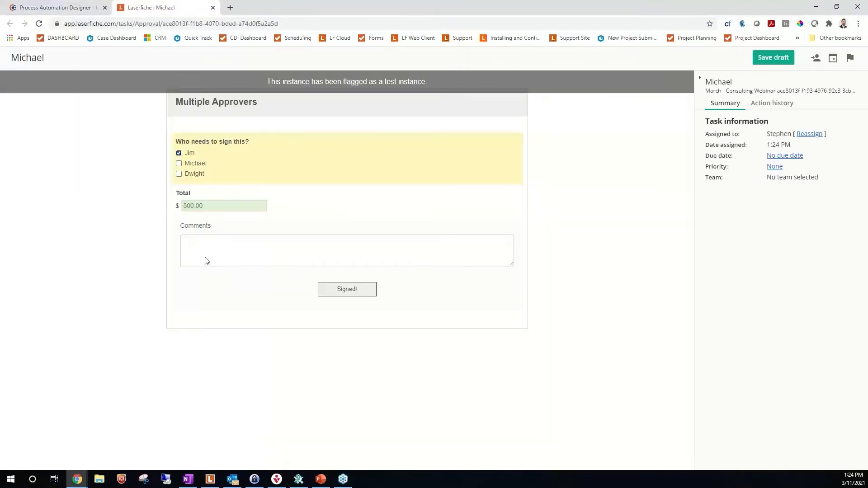
left_click(346, 289)
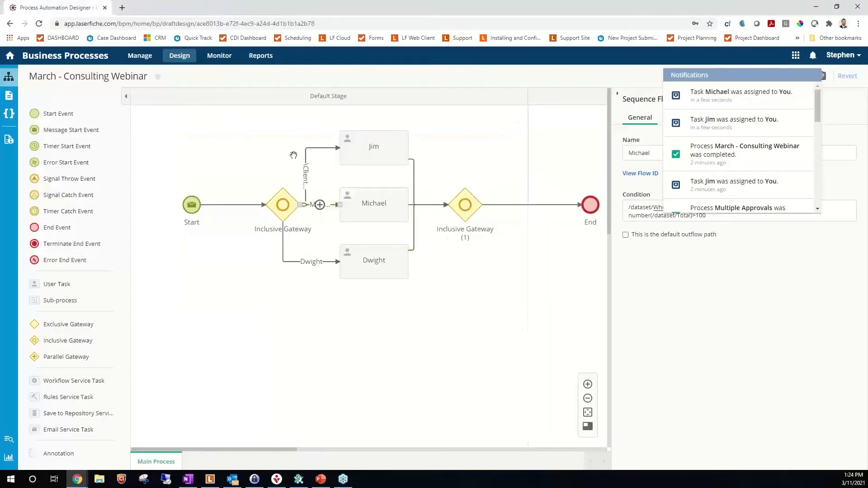
- Open the first approver's newly assigned task from the notifications and complete it with the Signed! action
left_click(535, 149)
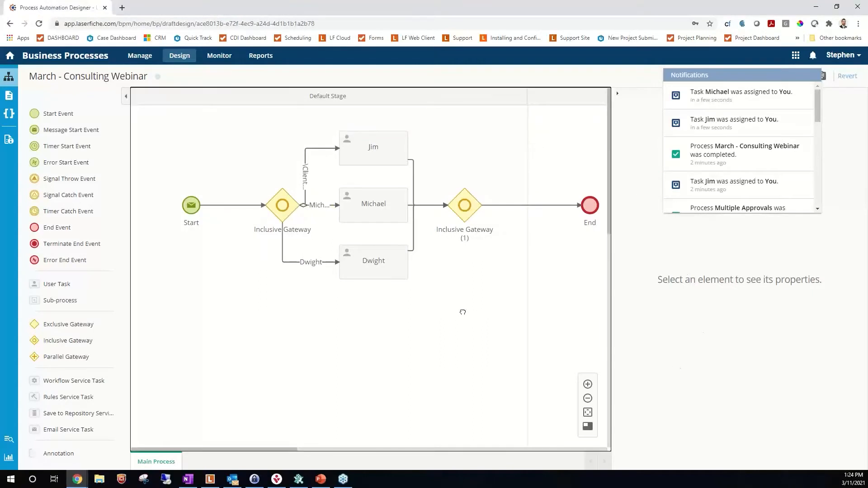
left_click(731, 76)
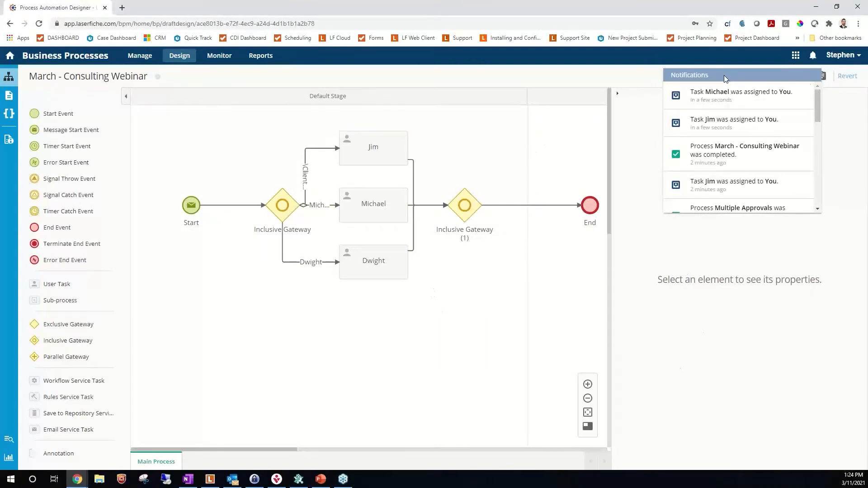
left_click(812, 55)
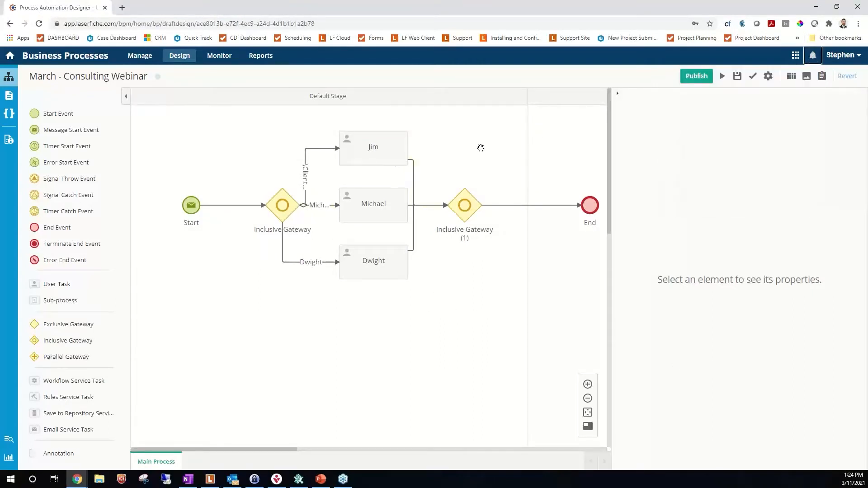
left_click(813, 55)
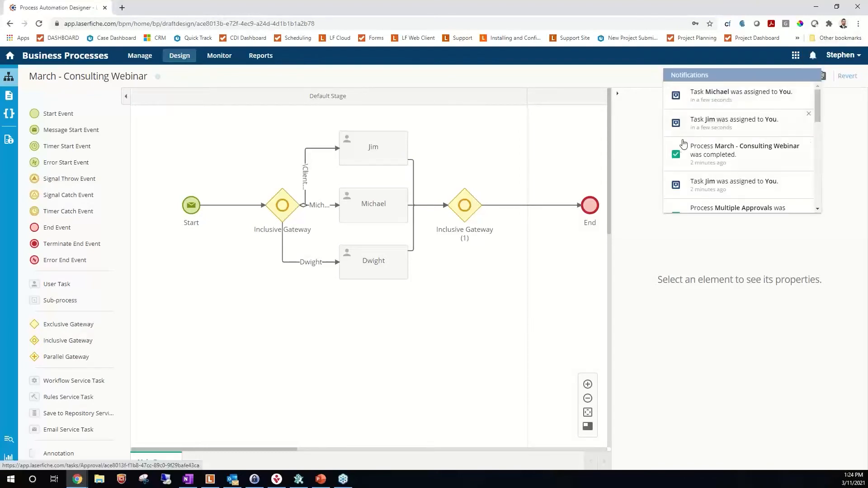
left_click(712, 122)
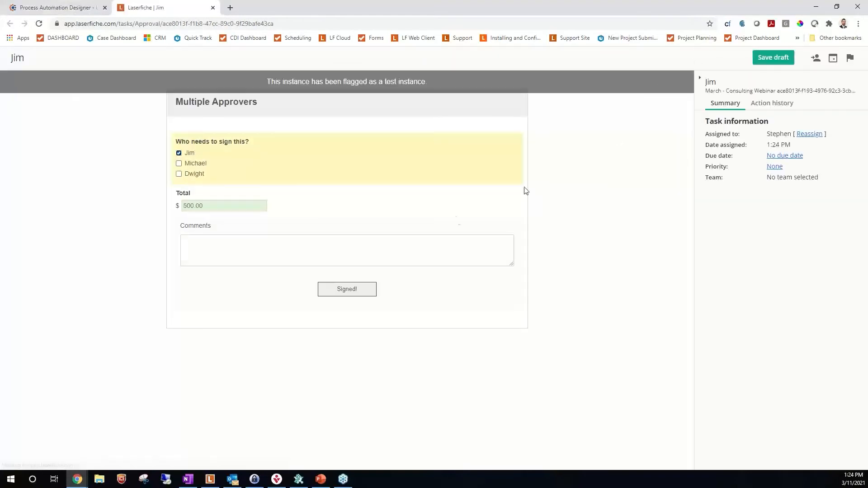
left_click(342, 291)
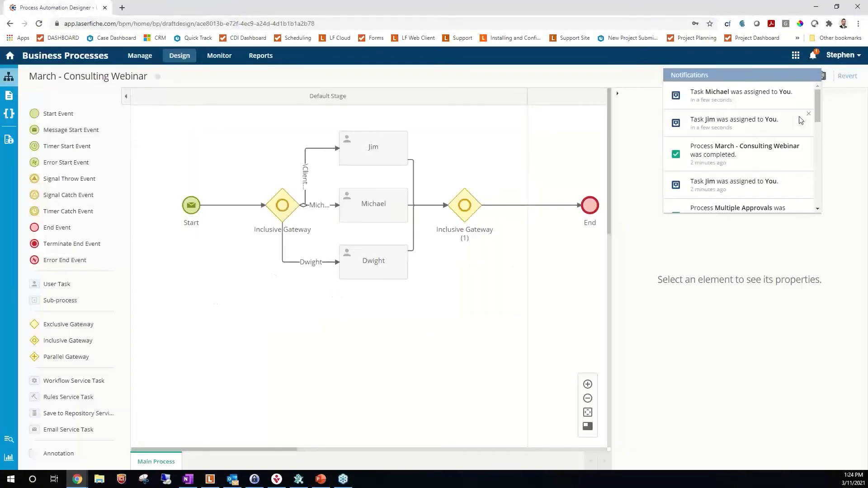
- Refresh the notifications to check the status of the test process, and close them
left_click(812, 56)
left_click(812, 55)
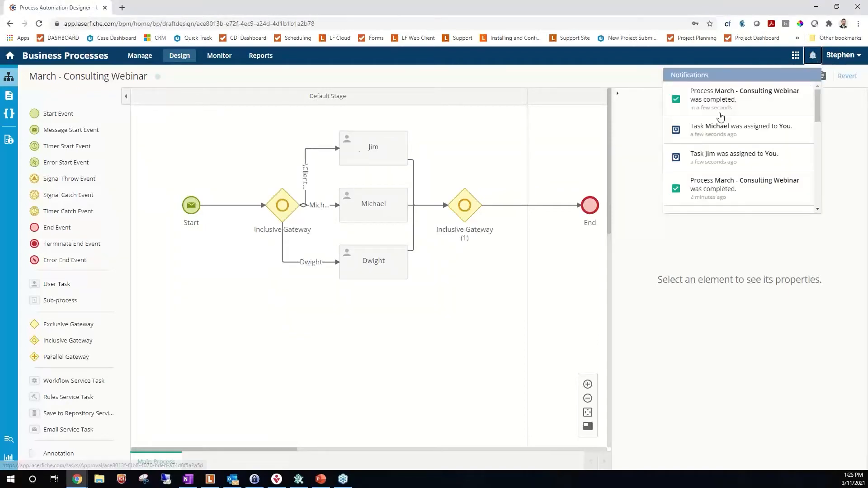
left_click(453, 136)
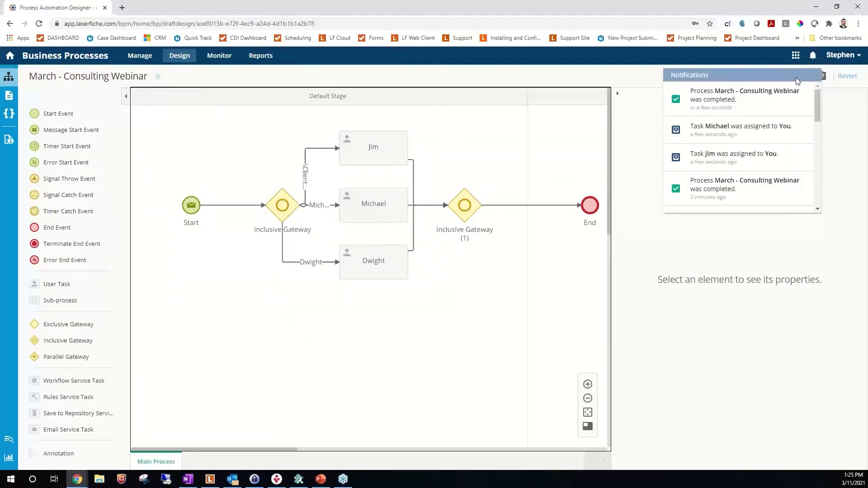
left_click(812, 55)
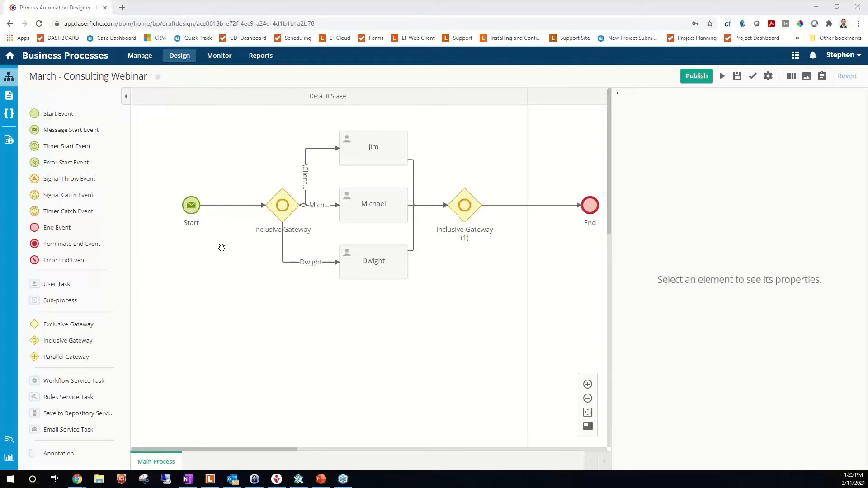
- Mark the sequence flow from Start to the first inclusive gateway as the default outflow path, and view the first approver's flow properties
left_click(230, 207)
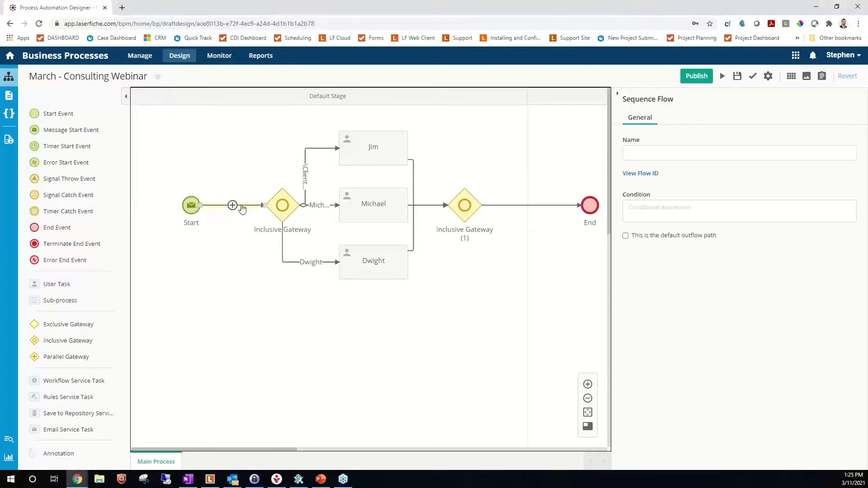
left_click(625, 237)
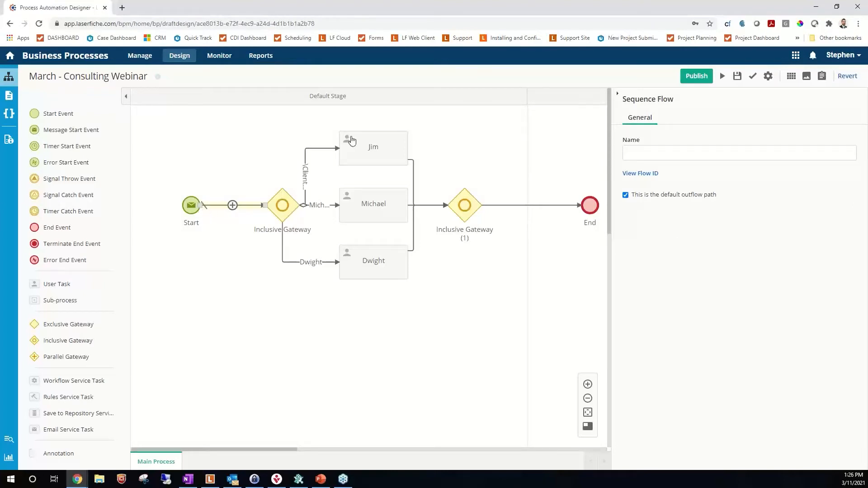
left_click(306, 156)
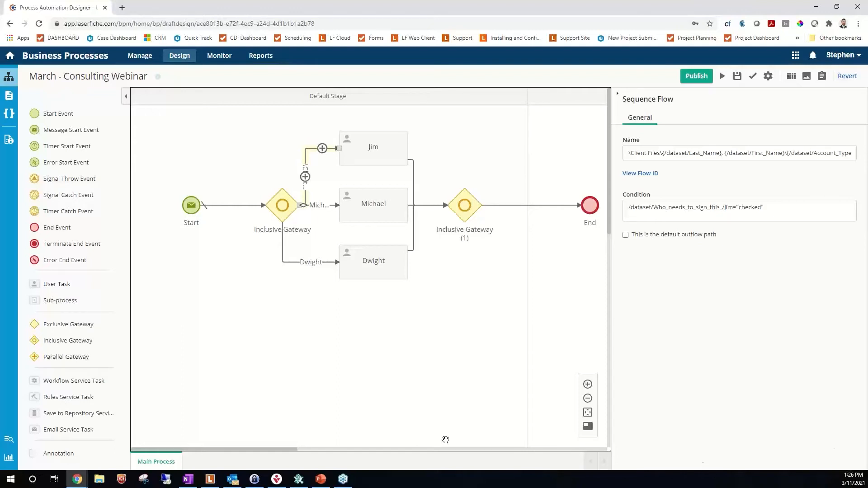
- Delete the merging gateway, Inclusive Gateway (1), between the approval tasks and the End event
left_click(473, 212)
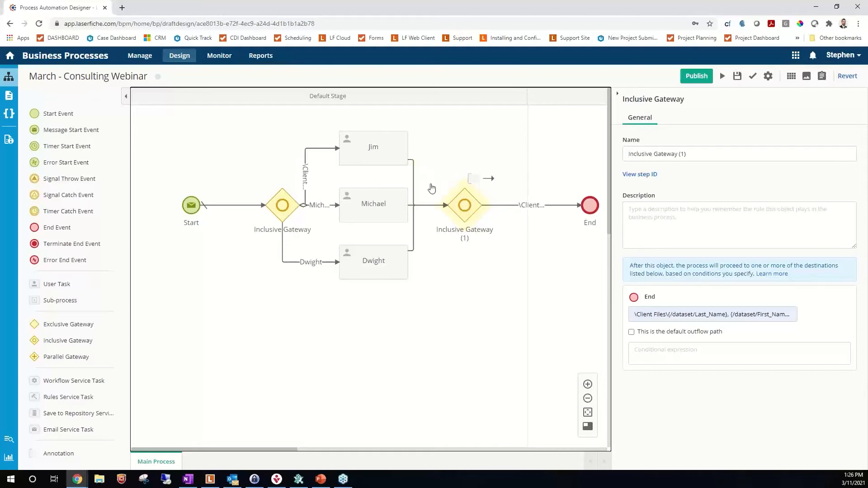
right_click(463, 209)
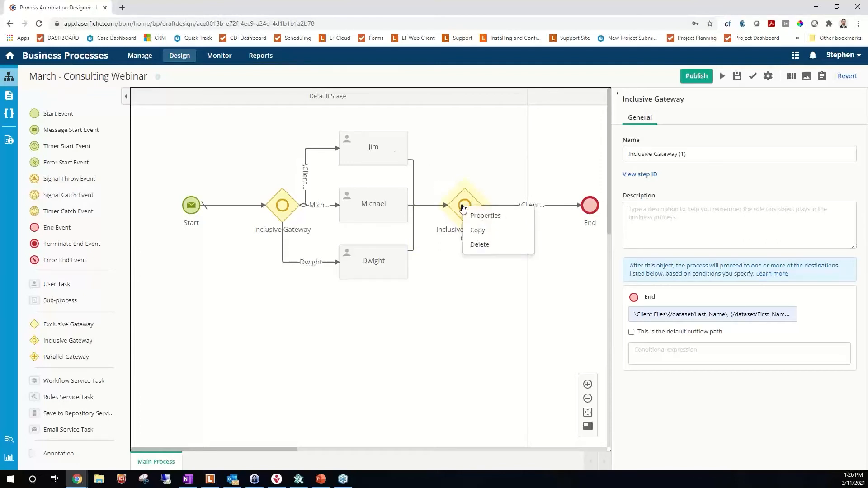
left_click(480, 244)
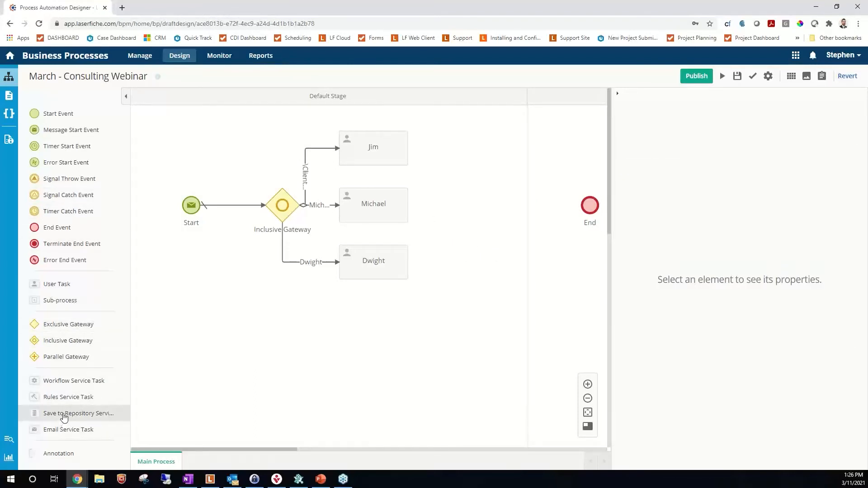
- Connect all three approval tasks directly to the End event, and save and publish the process
mouse_move(590, 208)
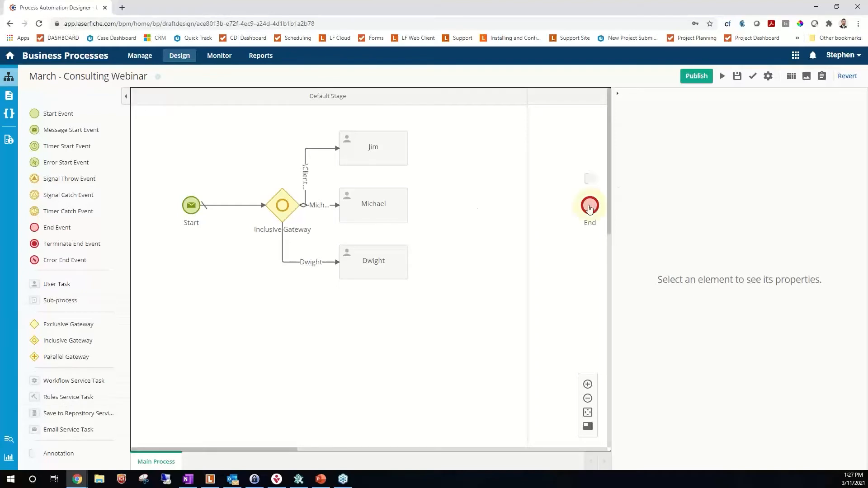
left_click_drag(589, 208, 501, 209)
left_click(412, 131)
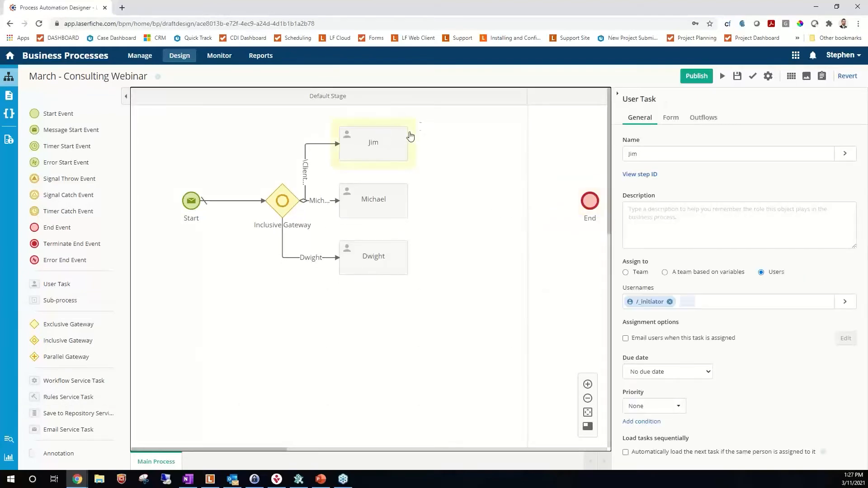
left_click_drag(420, 122, 584, 207)
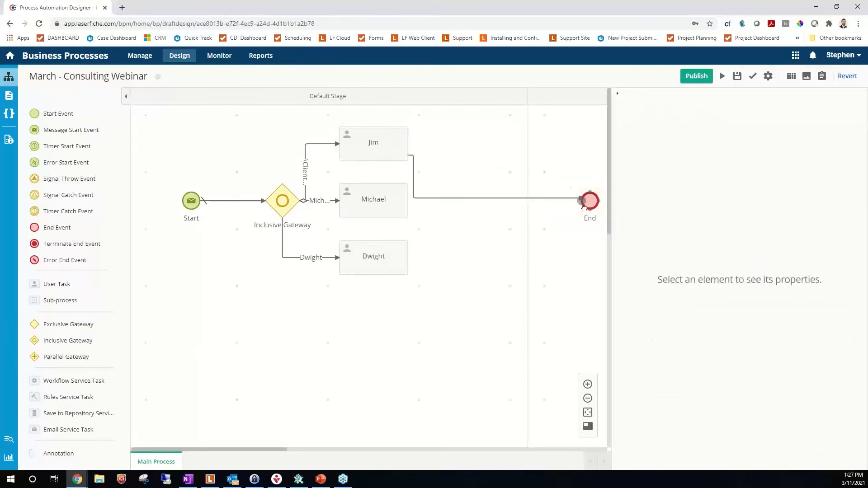
left_click(402, 195)
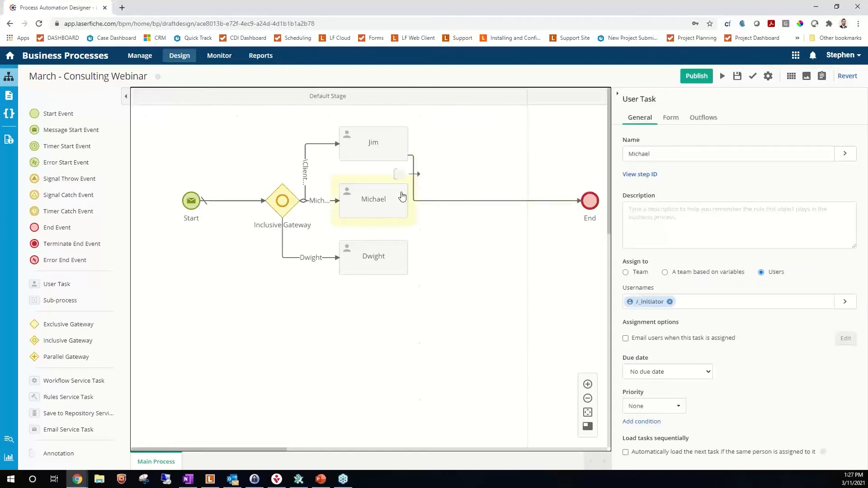
left_click_drag(416, 174, 445, 177)
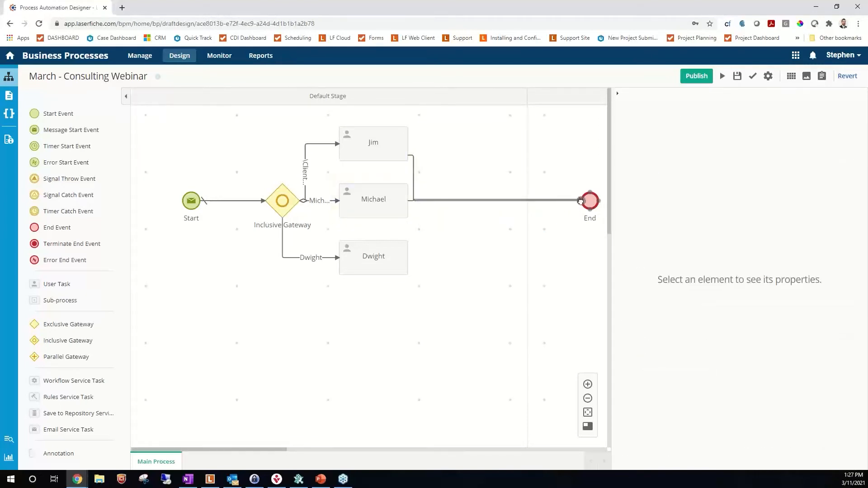
left_click(375, 255)
left_click_drag(415, 232, 588, 201)
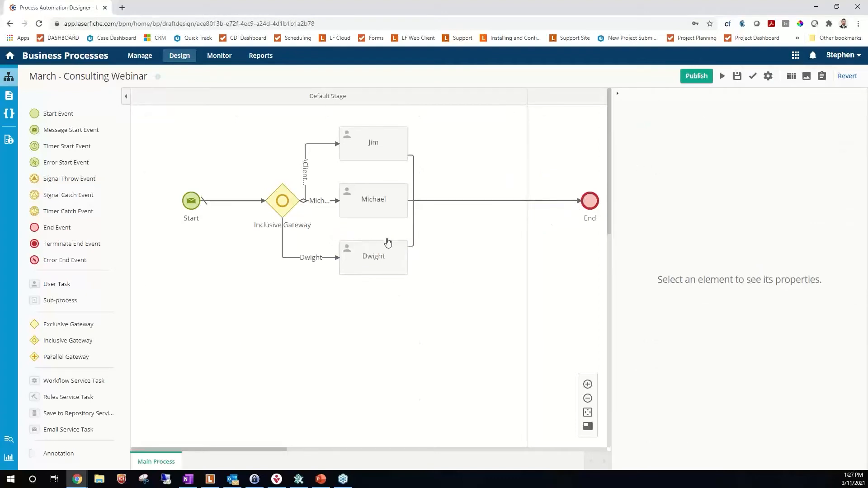
left_click(692, 78)
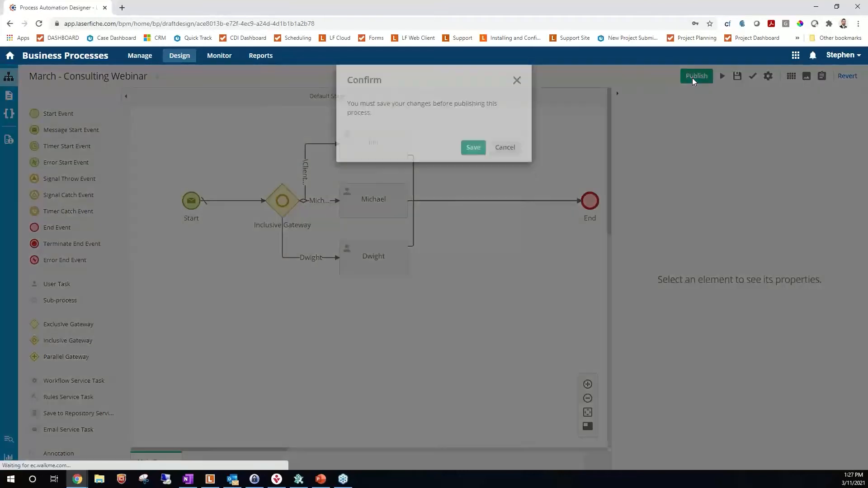
left_click(468, 163)
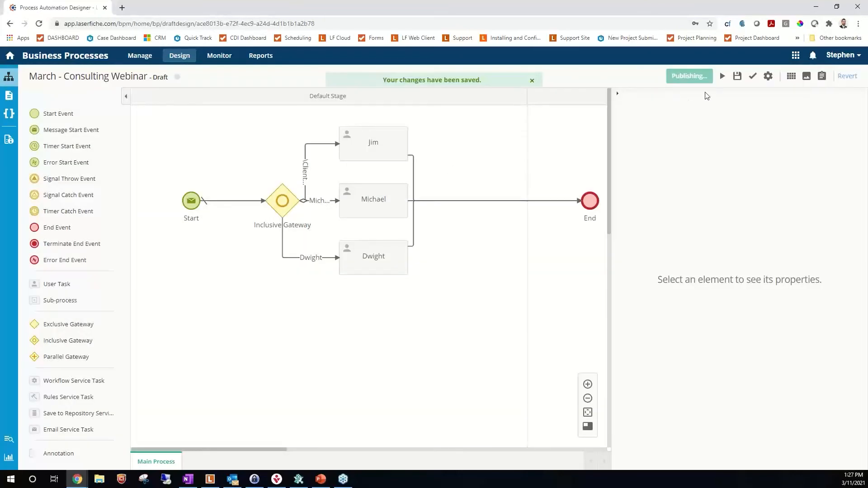
- Start a test instance and submit the Multiple Approvers form with all three approvers checked and Total left blank
left_click(722, 76)
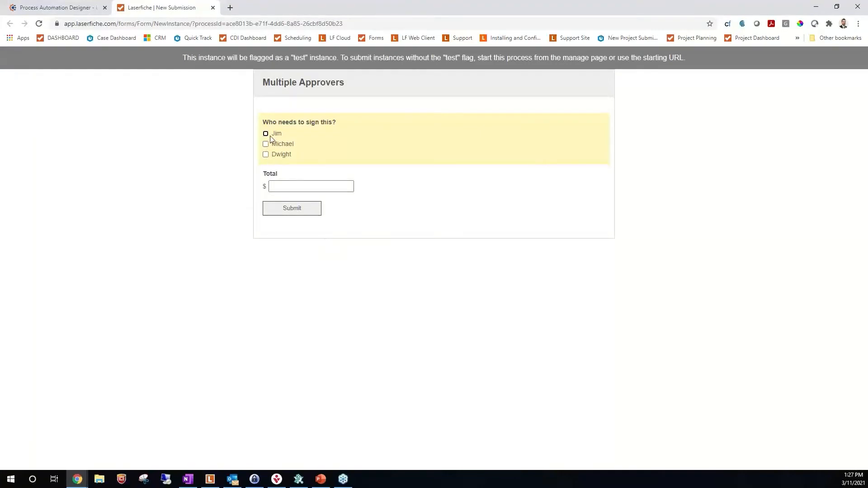
left_click(266, 144)
left_click(265, 154)
left_click(287, 210)
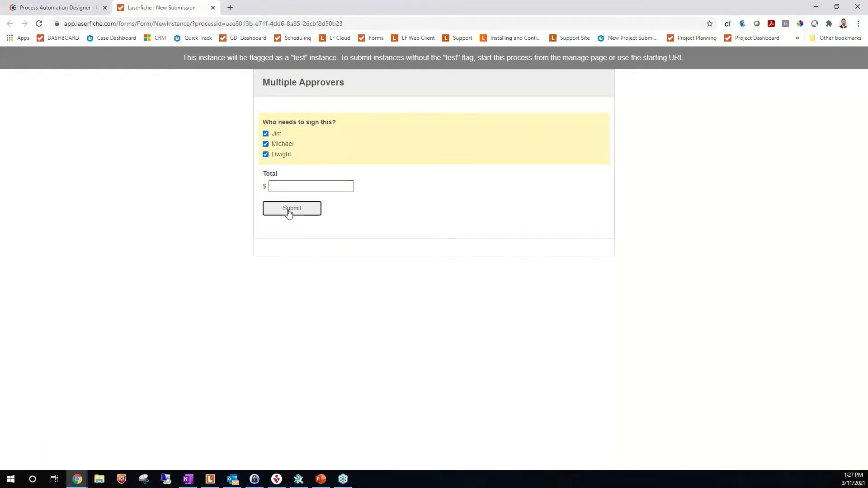
left_click(213, 7)
- Open the second approver's newly assigned task from the notifications and complete it with the Signed! action
left_click(812, 56)
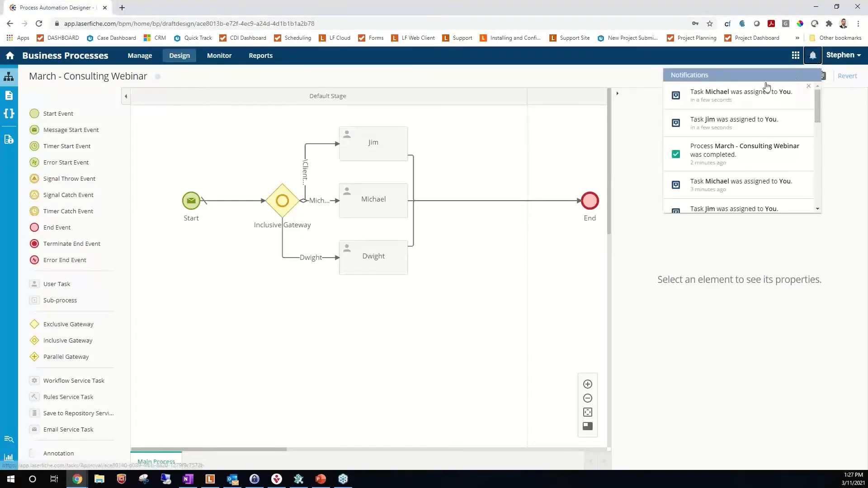
left_click(811, 59)
left_click(812, 57)
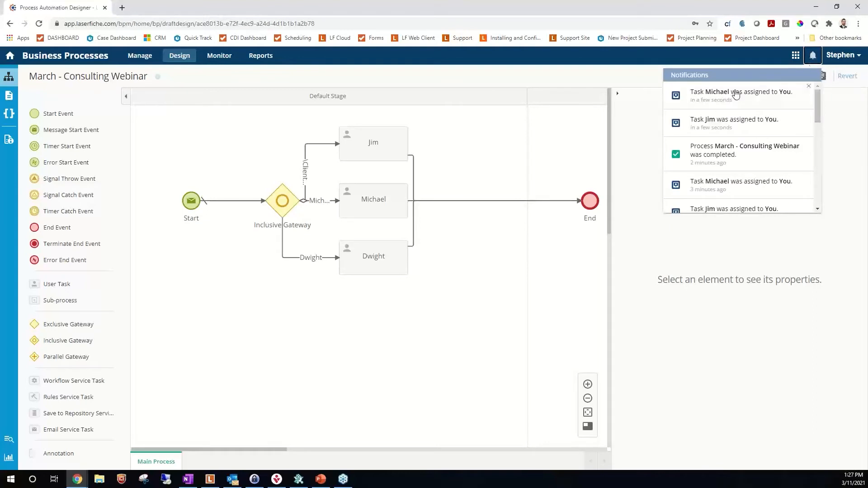
left_click(712, 94)
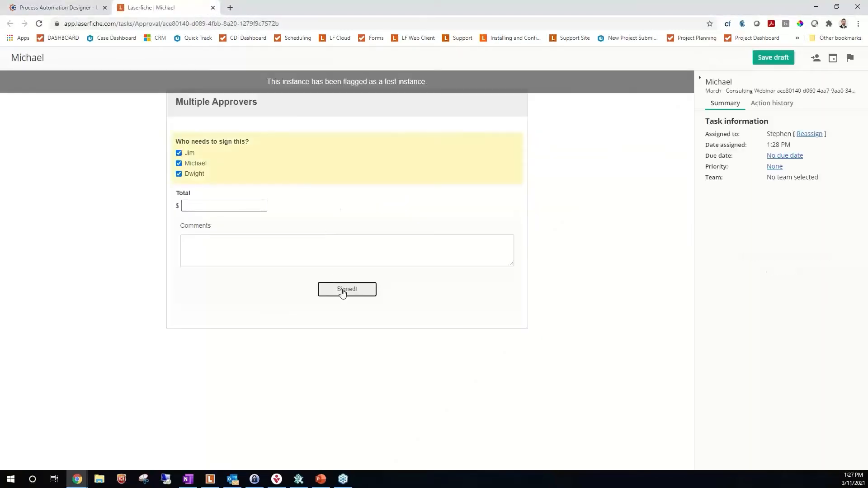
left_click(342, 290)
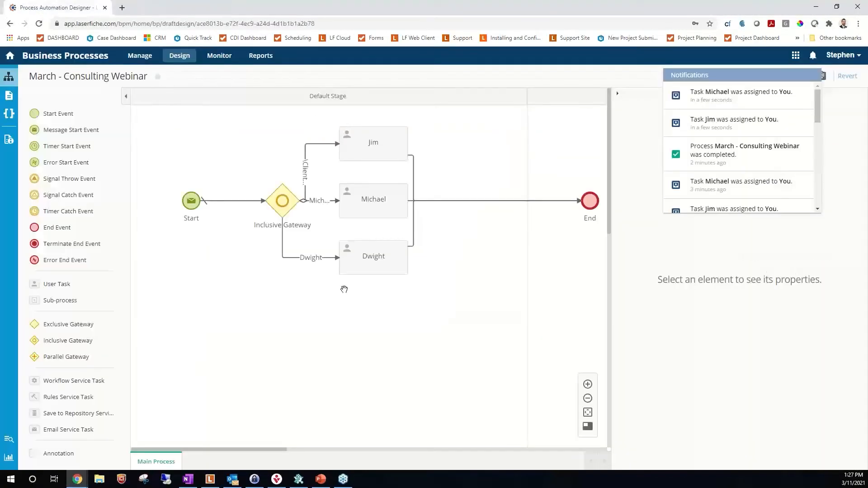
left_click(813, 56)
left_click(525, 165)
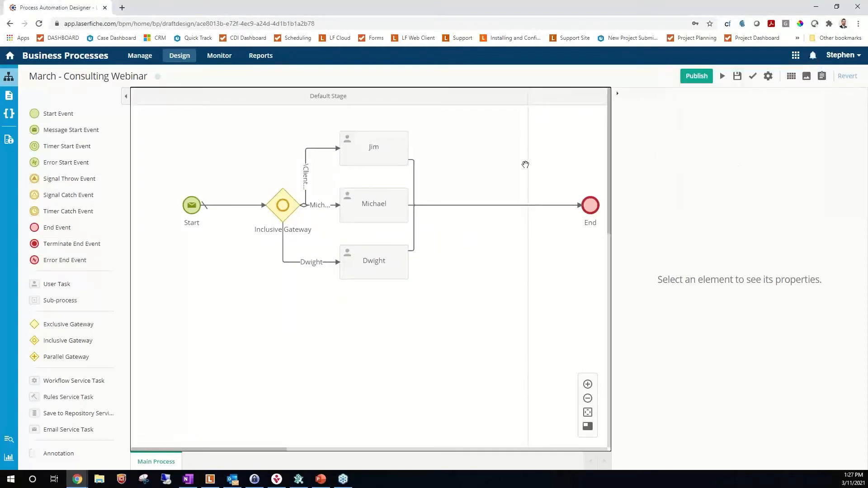
- Complete the first approver's newly assigned task with the Signed! action, and recheck the notifications for the process status
left_click(813, 56)
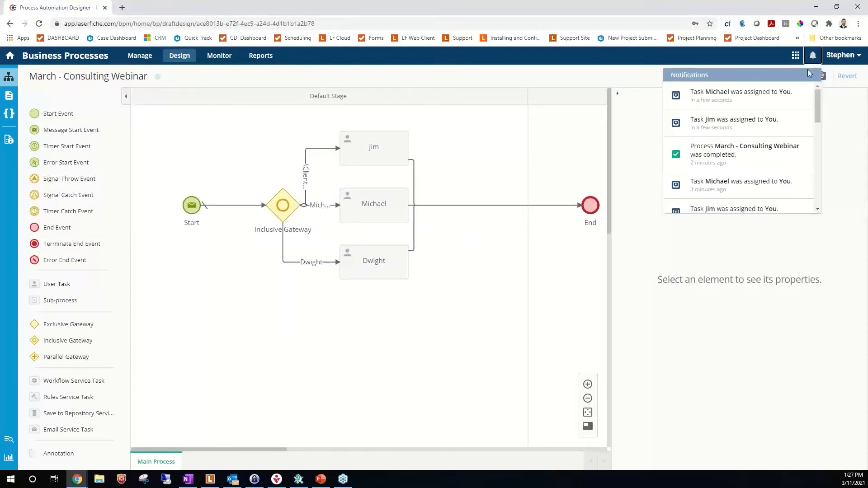
left_click(732, 126)
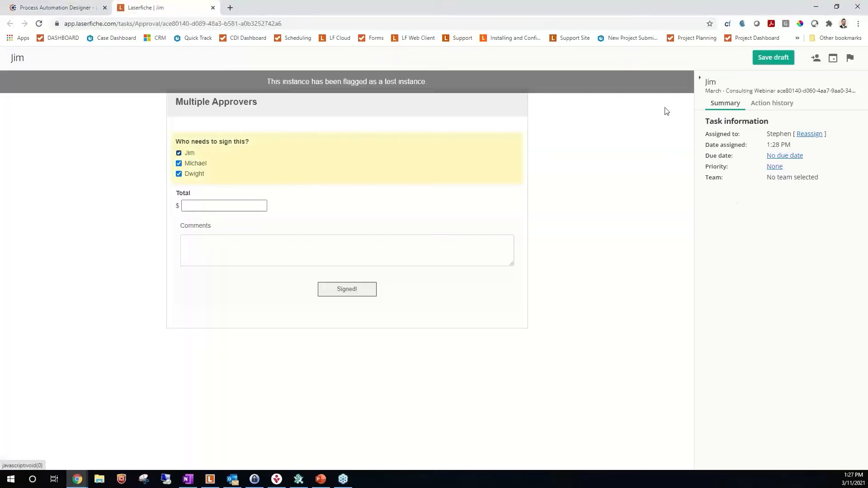
left_click(357, 295)
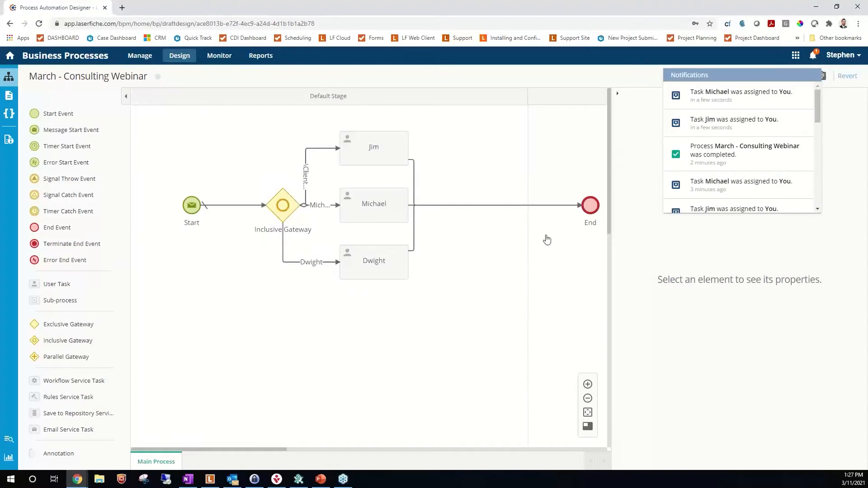
left_click(813, 56)
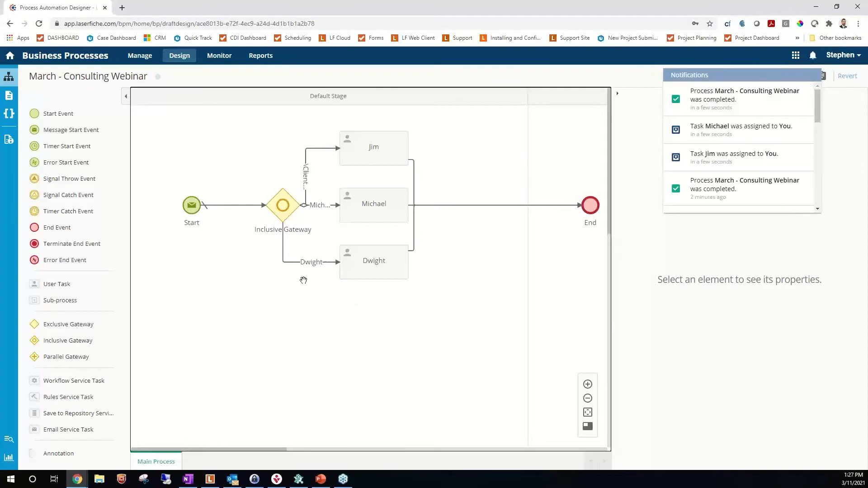
- Inspect the condition of the sequence flow to the third approver's task, and hide the newest process completion notification
left_click(305, 263)
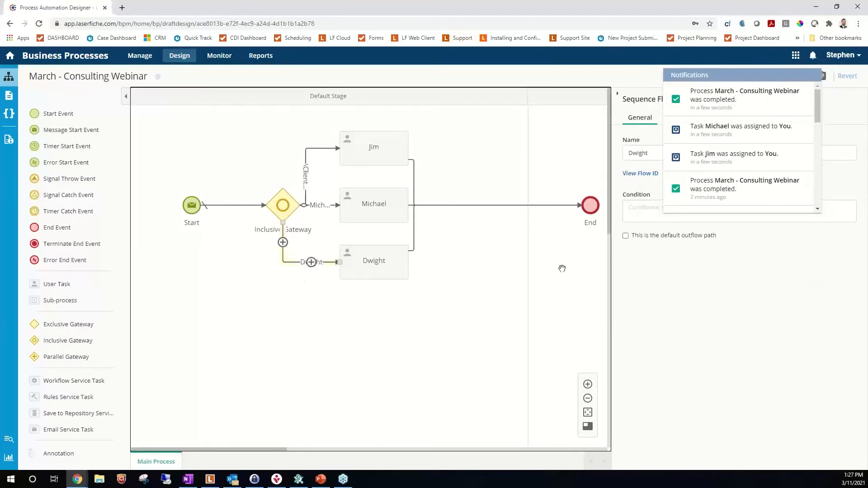
left_click(644, 211)
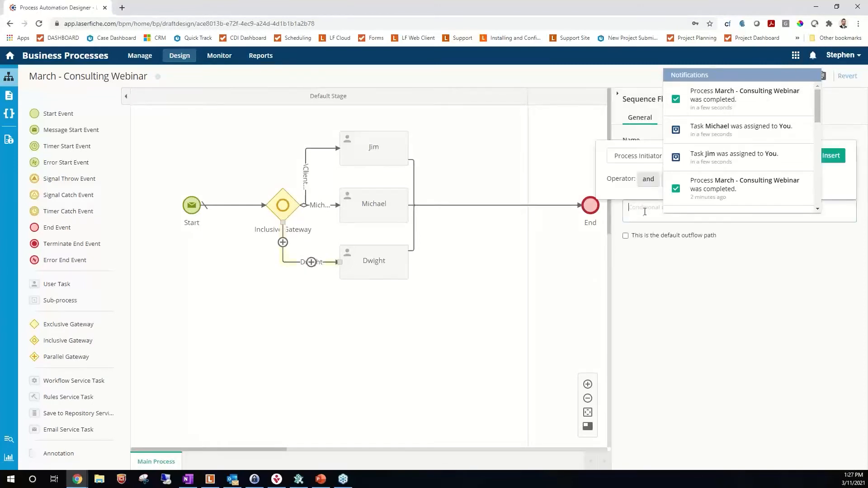
left_click(521, 144)
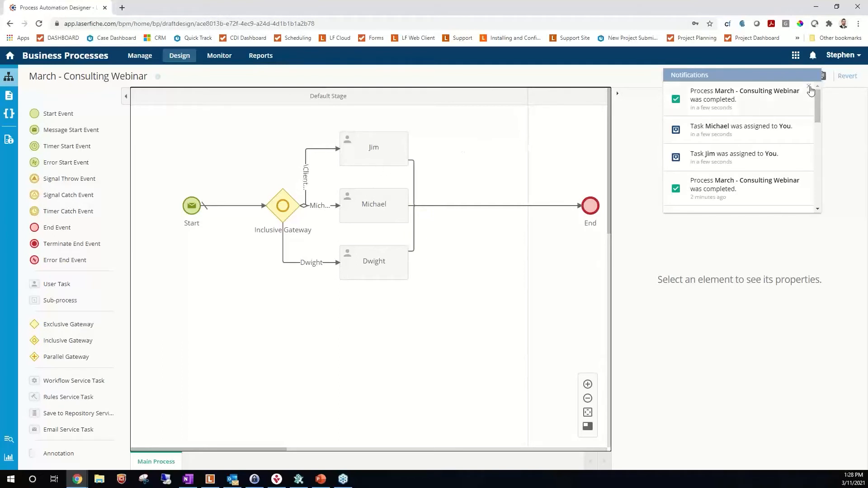
left_click(809, 87)
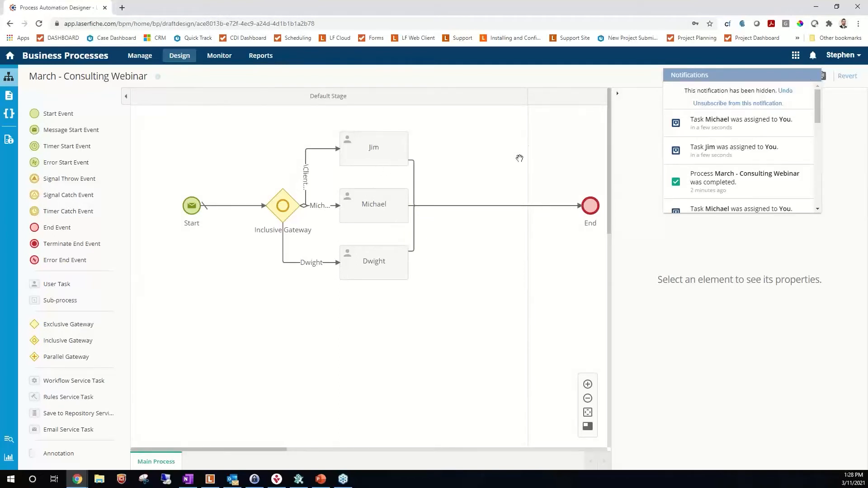
- Review the inclusive gateway's outflow conditions and the properties of the approval tasks and their flow to the End event
left_click(282, 212)
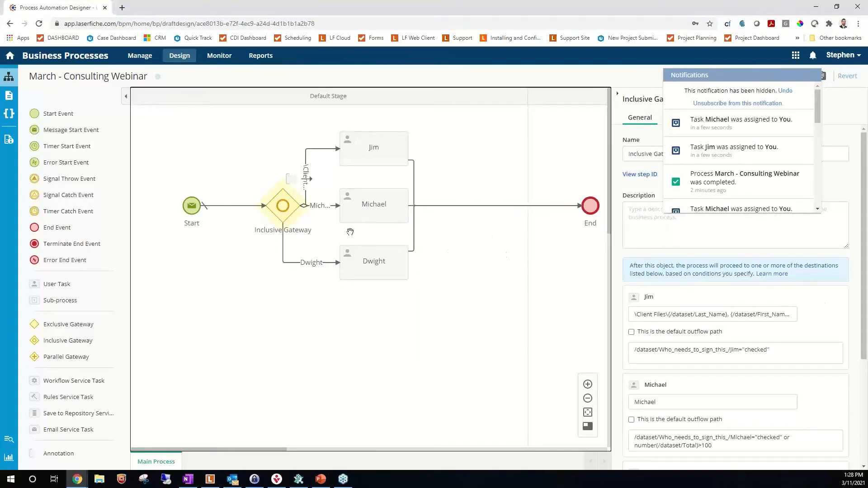
left_click(374, 156)
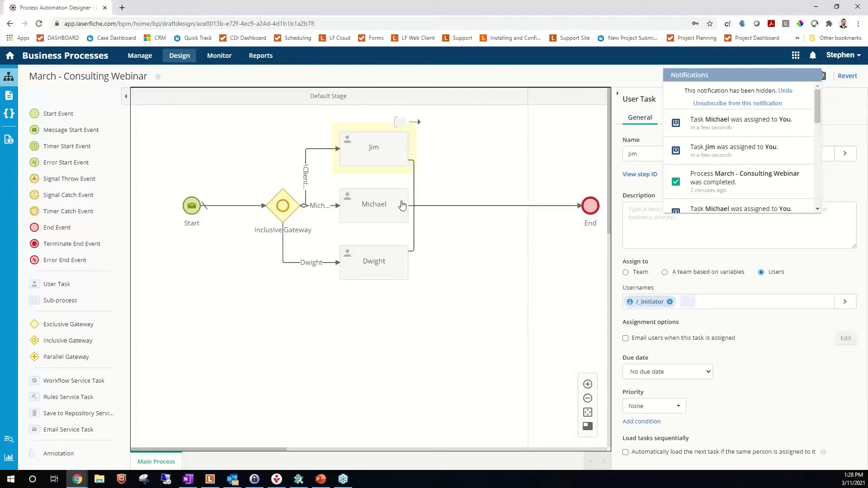
left_click(468, 207)
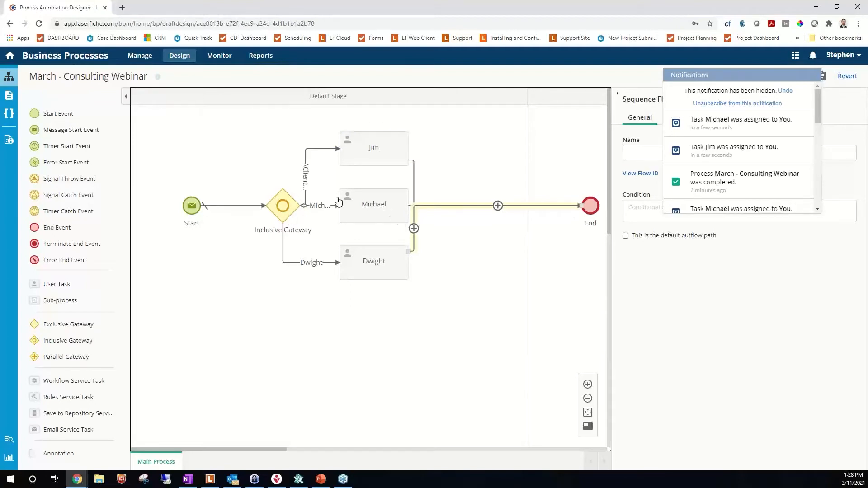
left_click(376, 262)
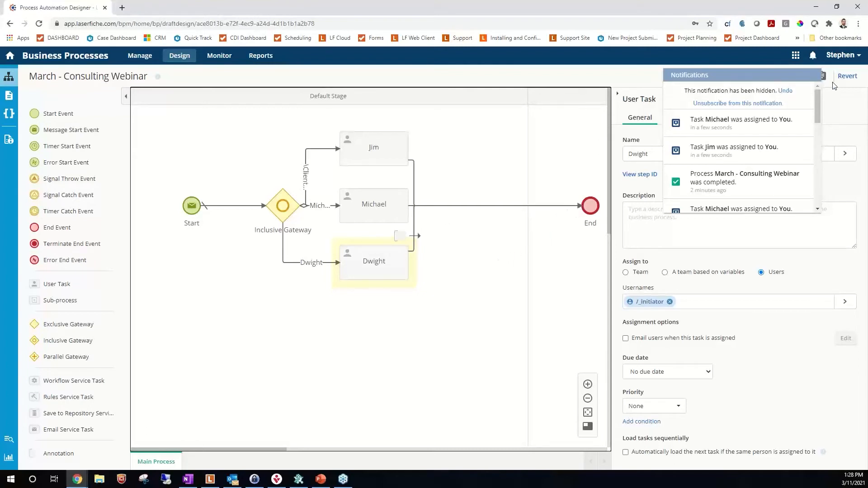
- Start another test instance and submit the Multiple Approvers form with only the first two approvers checked
left_click(812, 55)
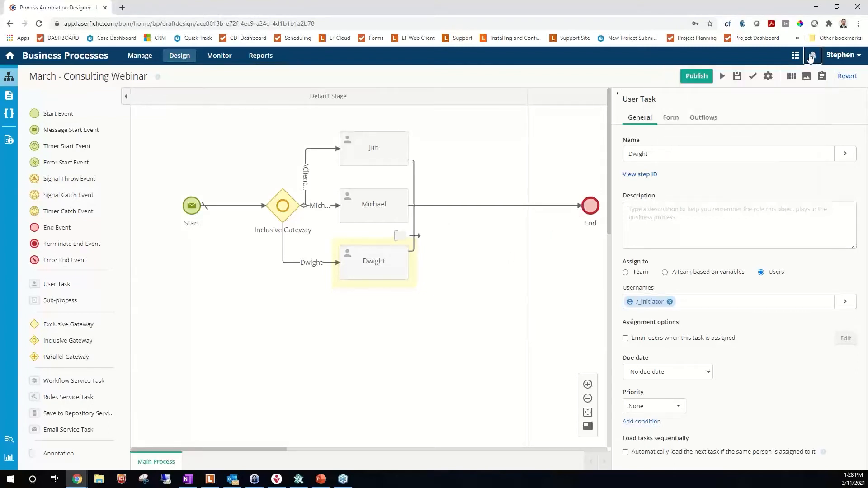
left_click(722, 77)
left_click(453, 169)
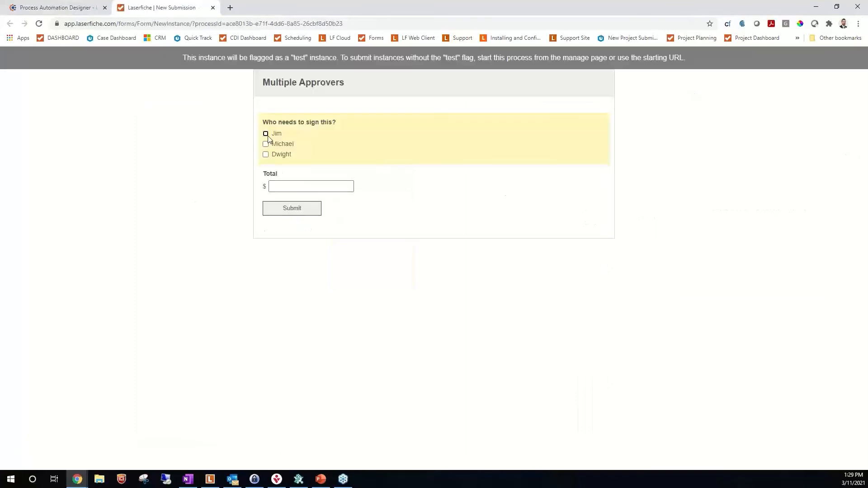
left_click(267, 136)
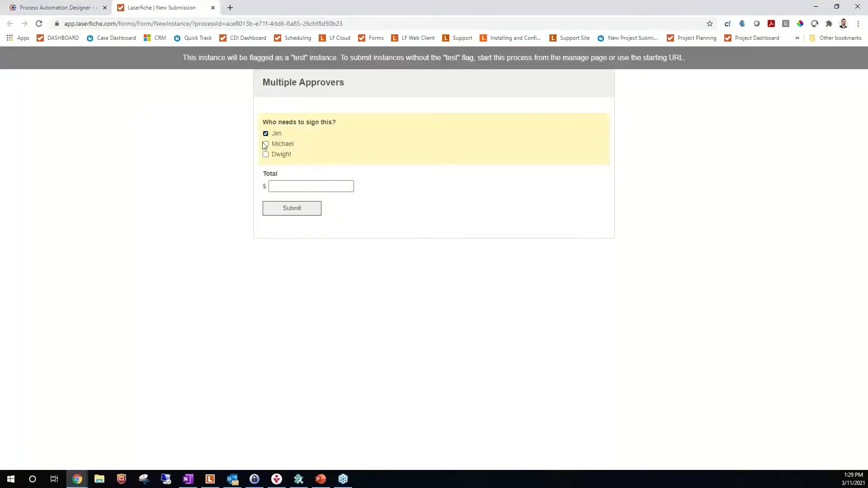
left_click(311, 208)
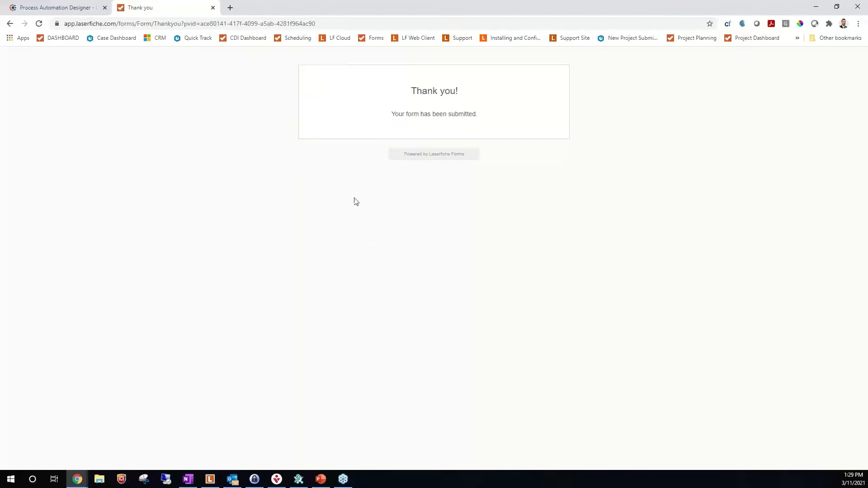
left_click(213, 8)
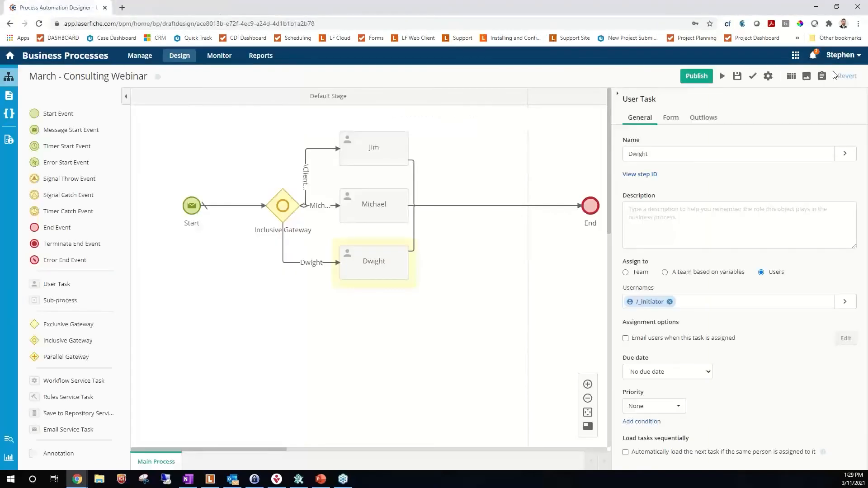
- Complete the second approver's task from the new test instance with the Signed! action, and close the notifications
left_click(812, 56)
left_click(701, 99)
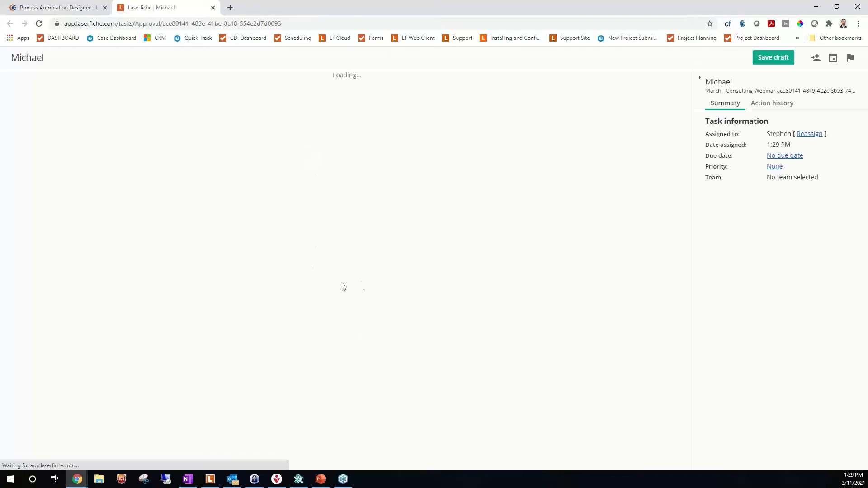
left_click(353, 288)
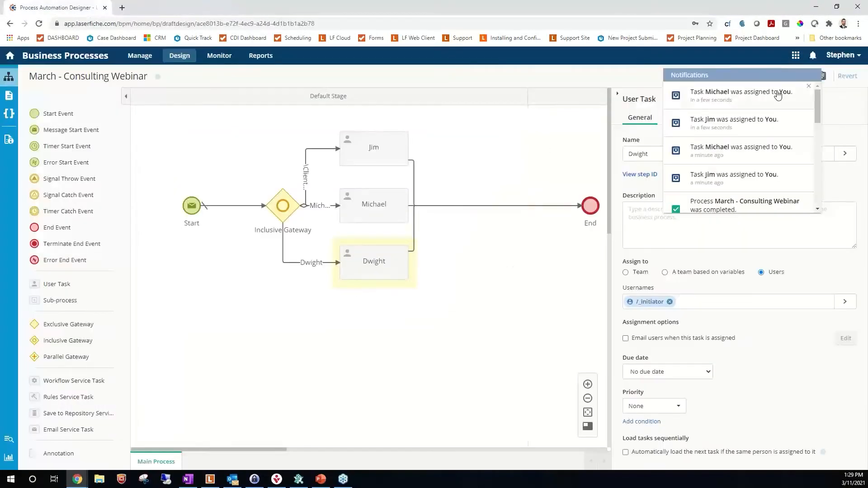
left_click(812, 56)
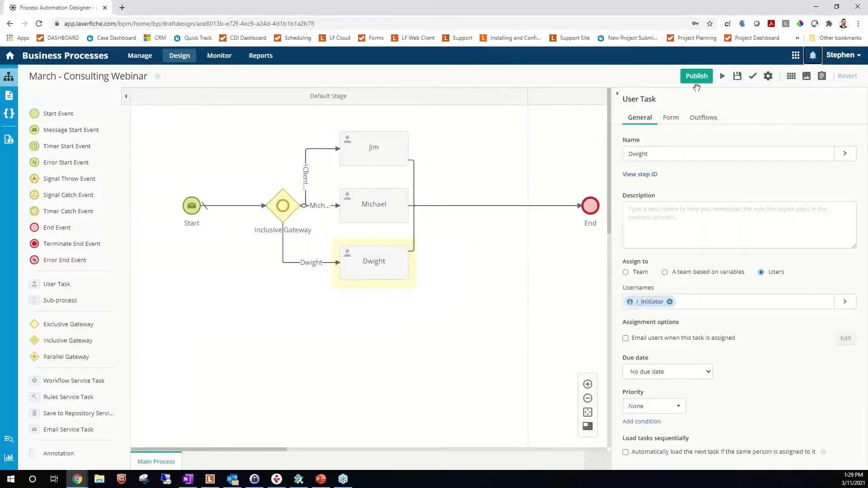
- Search the process monitor for all instances of the March - Consulting Webinar process
left_click(475, 136)
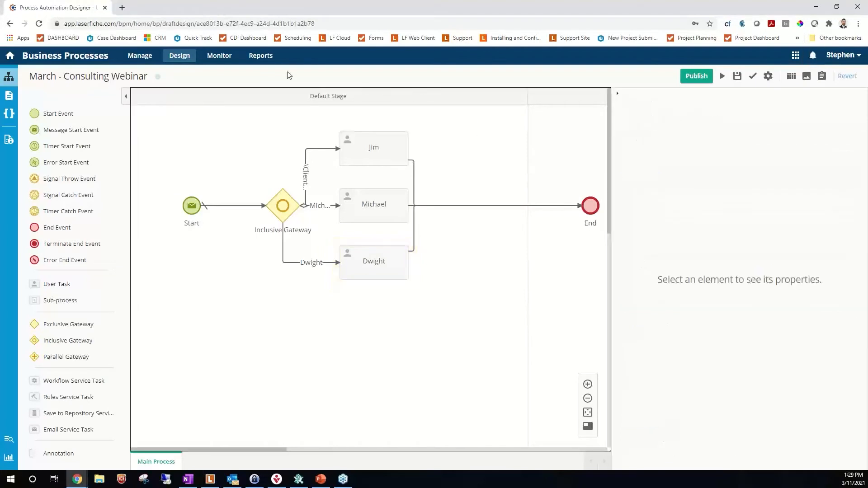
left_click(218, 59)
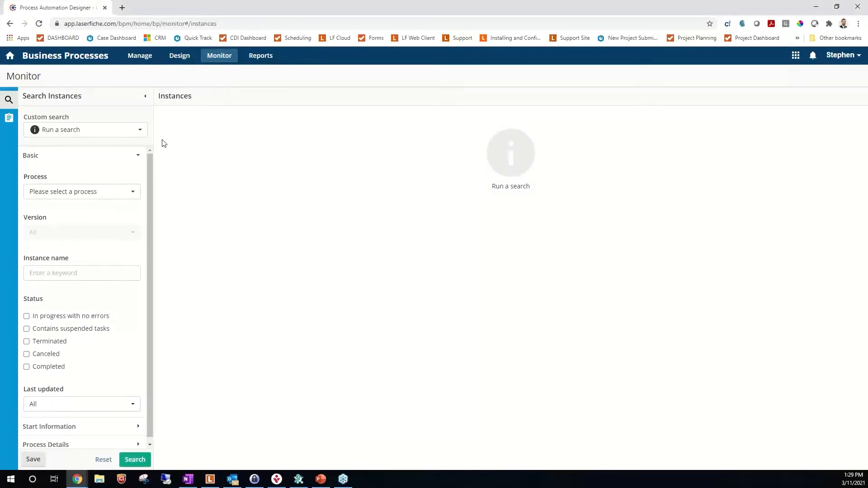
left_click(119, 200)
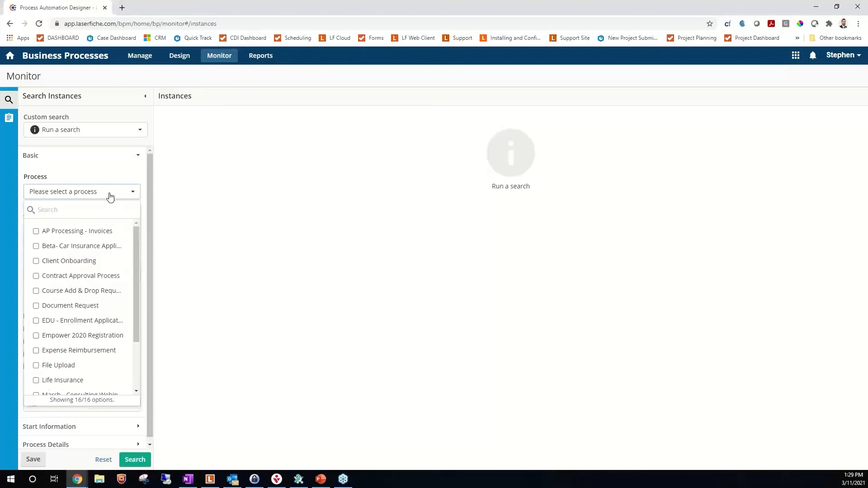
scroll(115, 280, "down", 3)
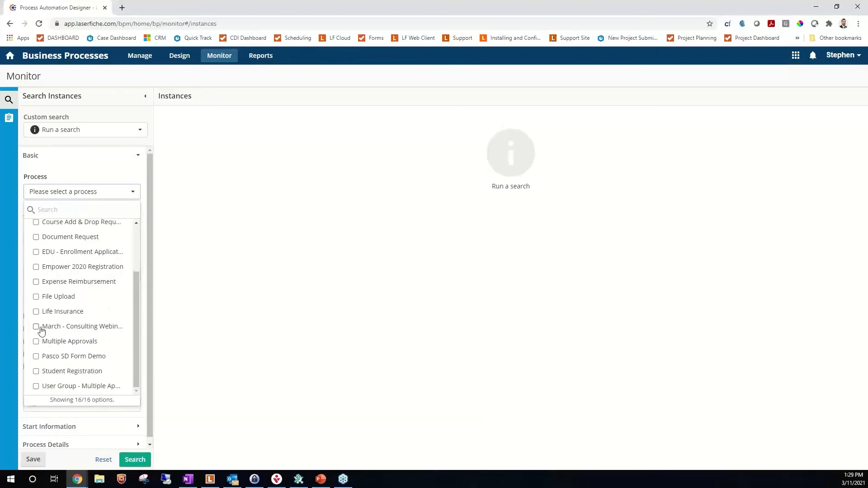
left_click(37, 327)
left_click(305, 292)
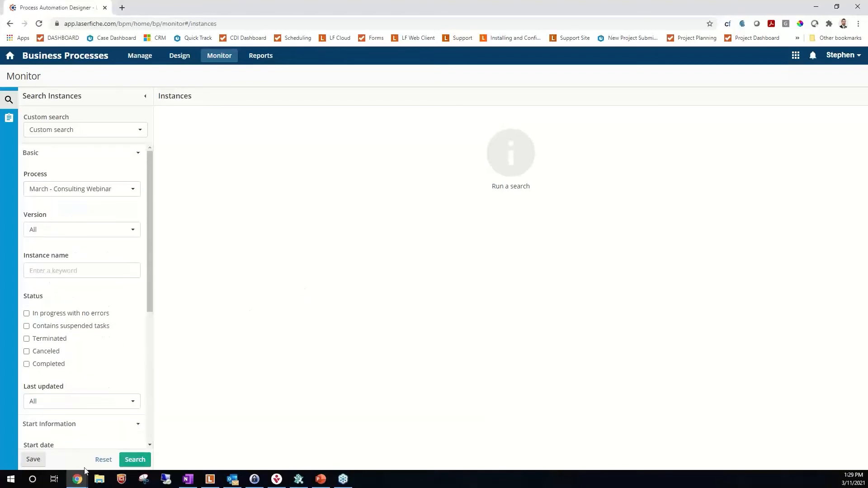
left_click(135, 459)
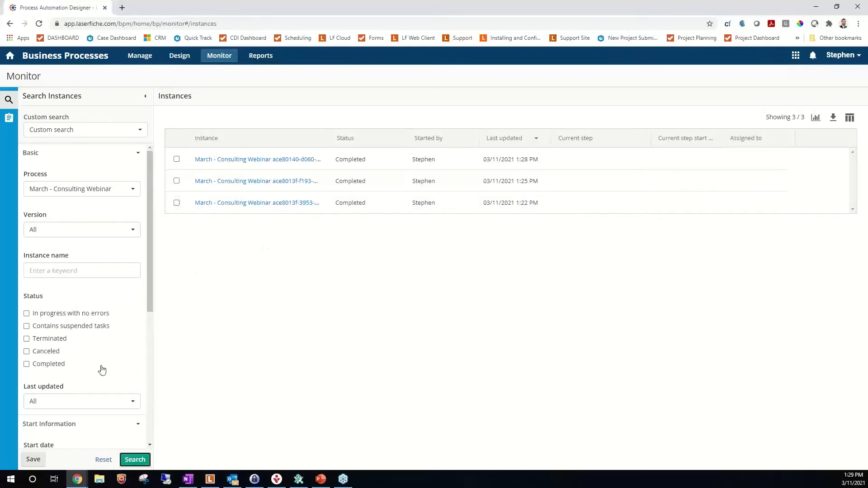
scroll(52, 325, "down", 3)
scroll(52, 323, "up", 3)
key("ctrl+l")
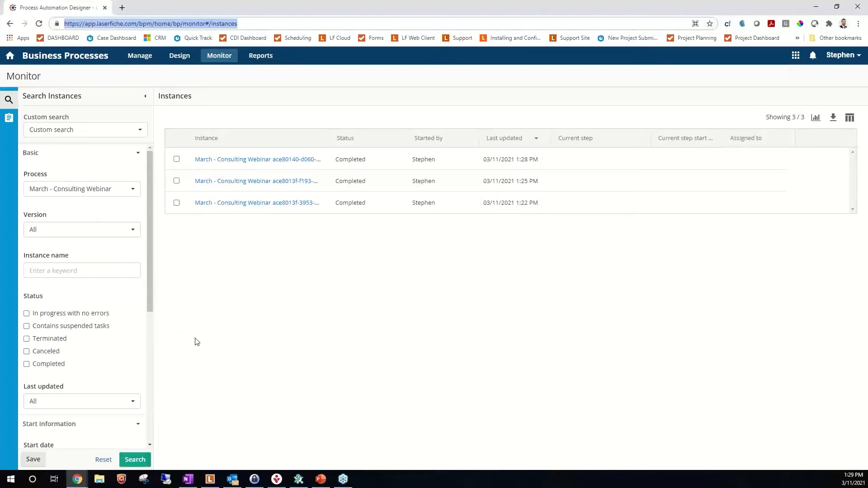
left_click(411, 88)
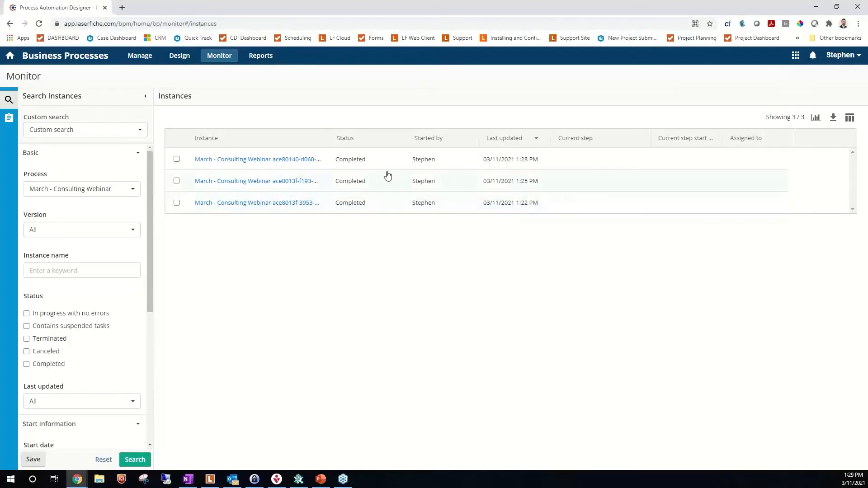
- Open the most recently updated March - Consulting Webinar instance and examine which elements of its process diagram completed
left_click(262, 168)
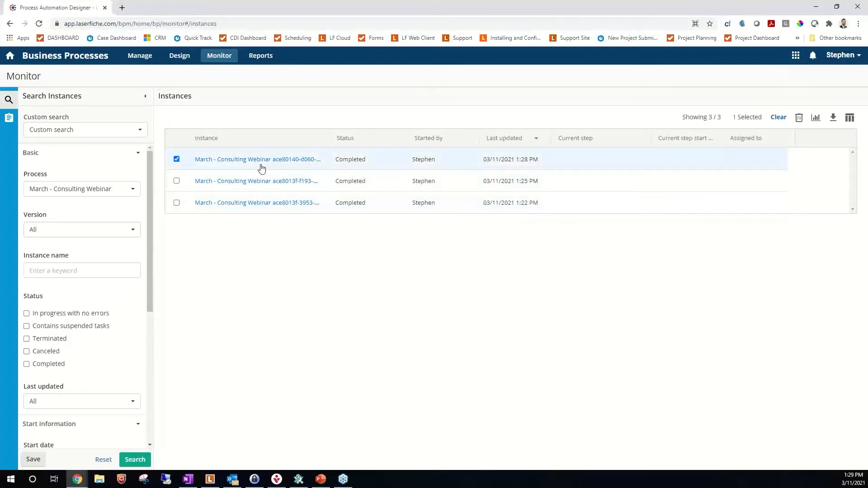
left_click(176, 159)
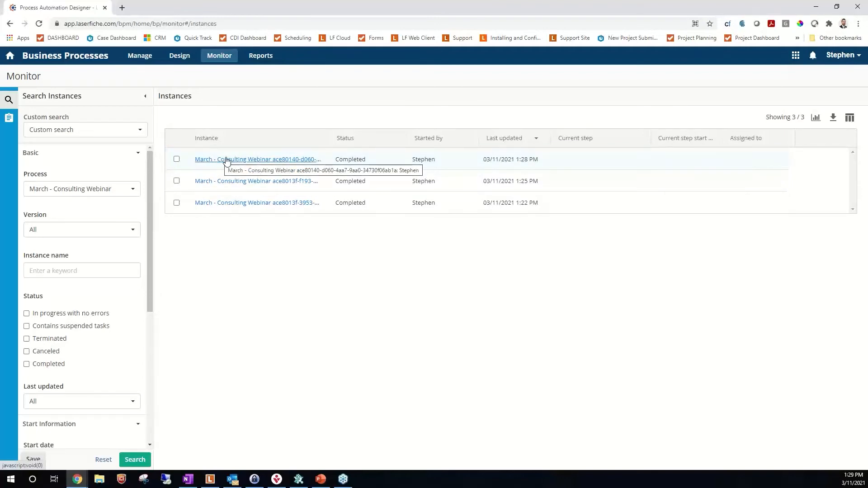
left_click(227, 161)
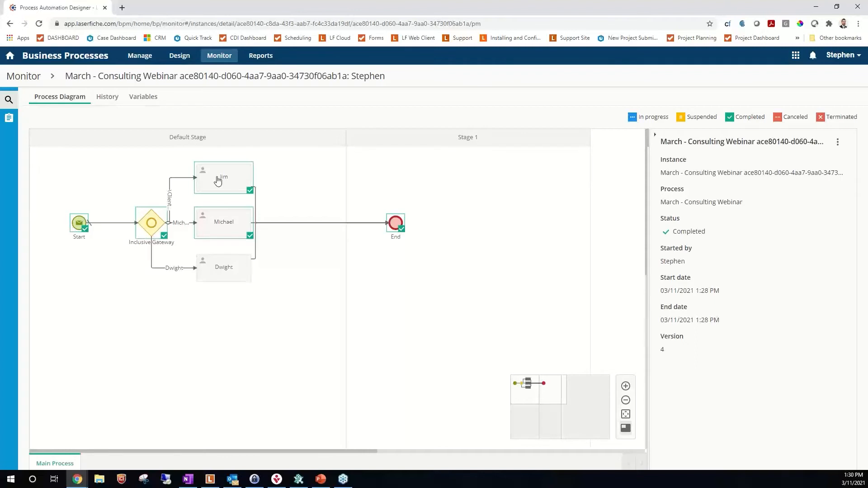
left_click(288, 223)
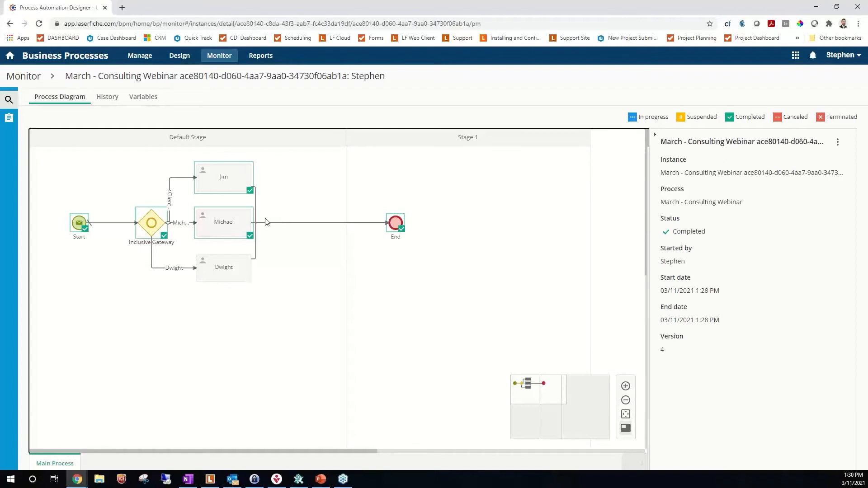
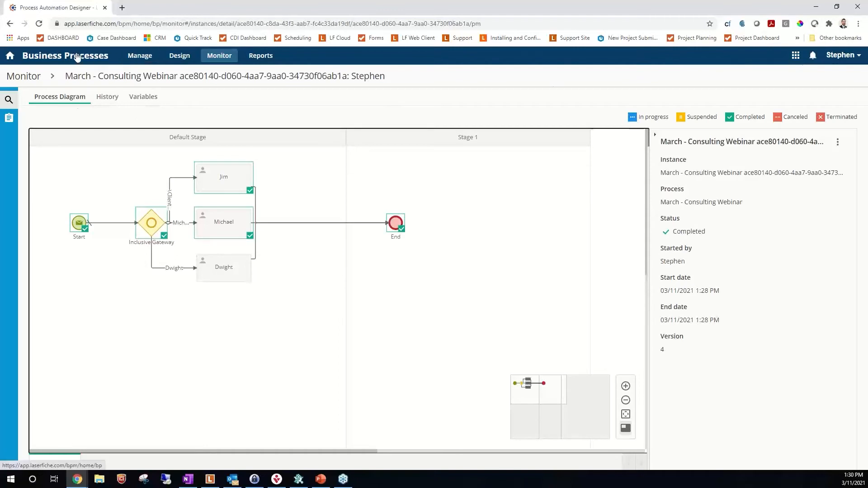
- Reopen the March - Consulting Webinar process in the designer and delete the third approver's task
left_click(179, 56)
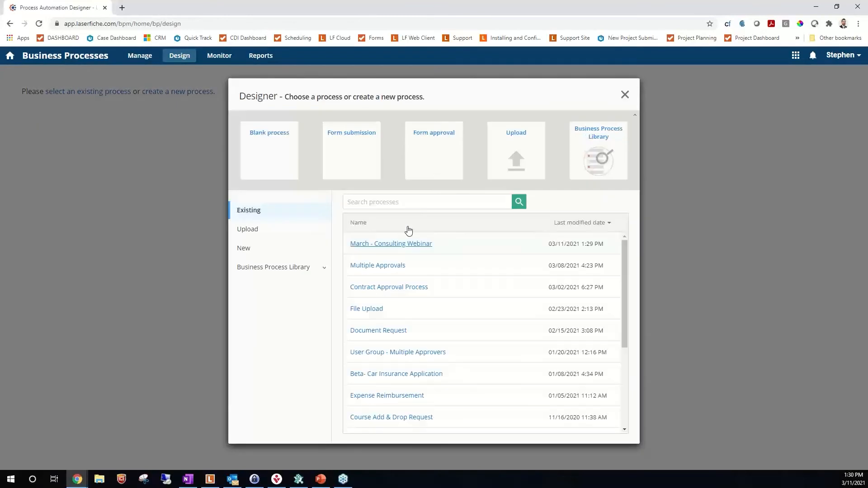
left_click(400, 245)
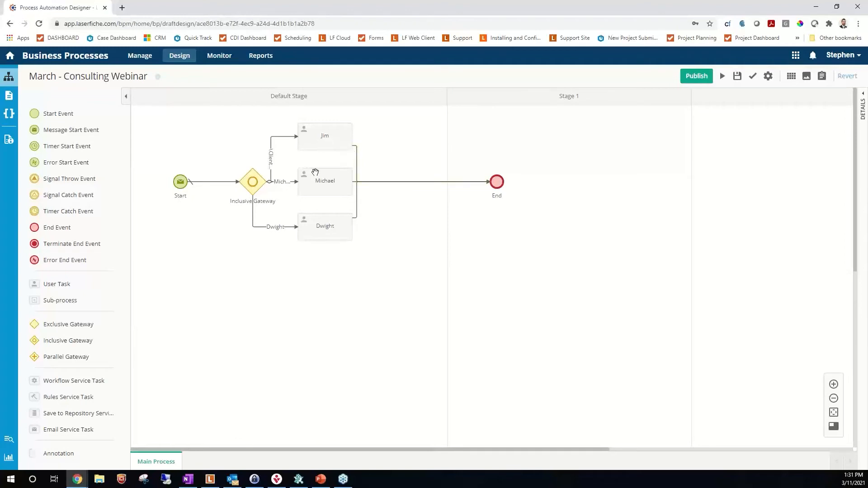
left_click(322, 231)
right_click(323, 230)
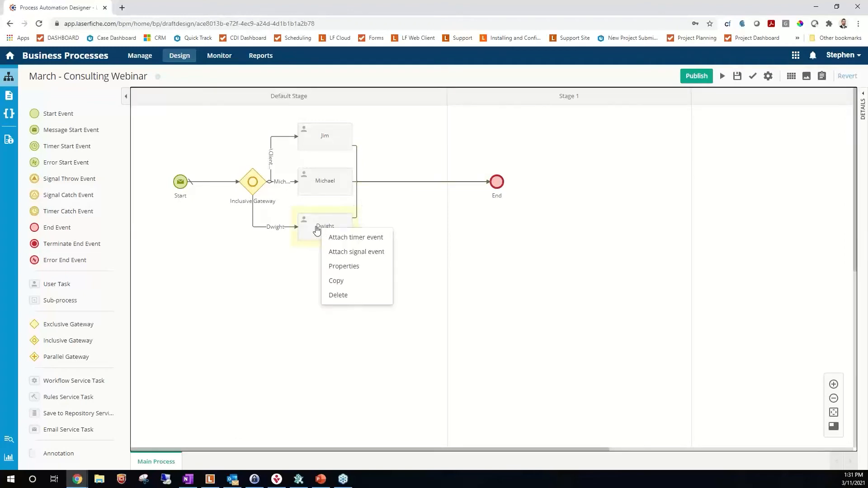
left_click(317, 230)
right_click(316, 231)
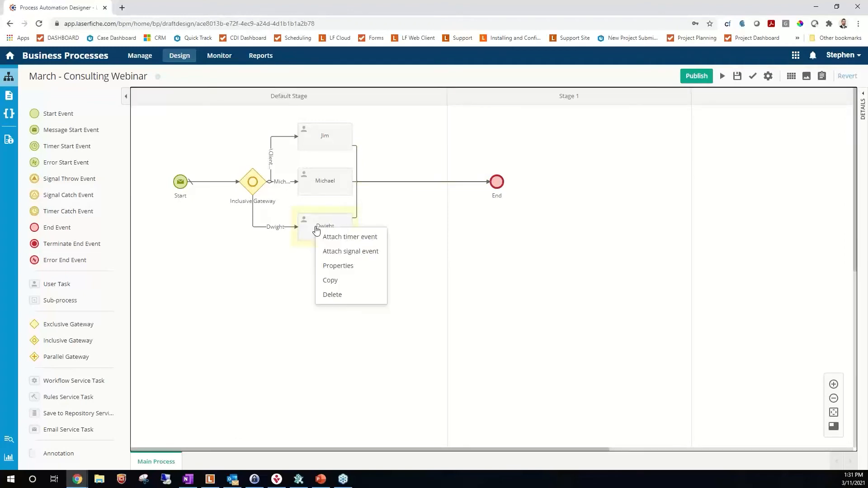
left_click(335, 294)
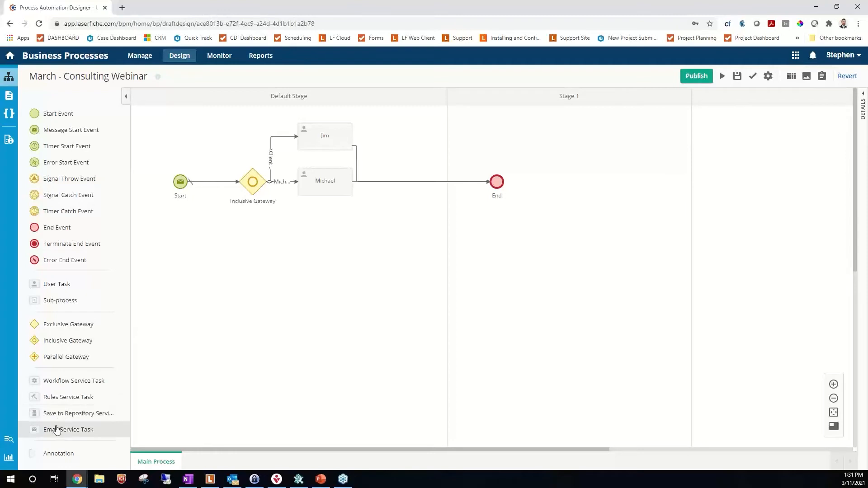
- Add a user task below the second approver's, connect the inclusive gateway to it, and name it with the new approver's first name
left_click_drag(56, 282, 310, 225)
left_click(252, 180)
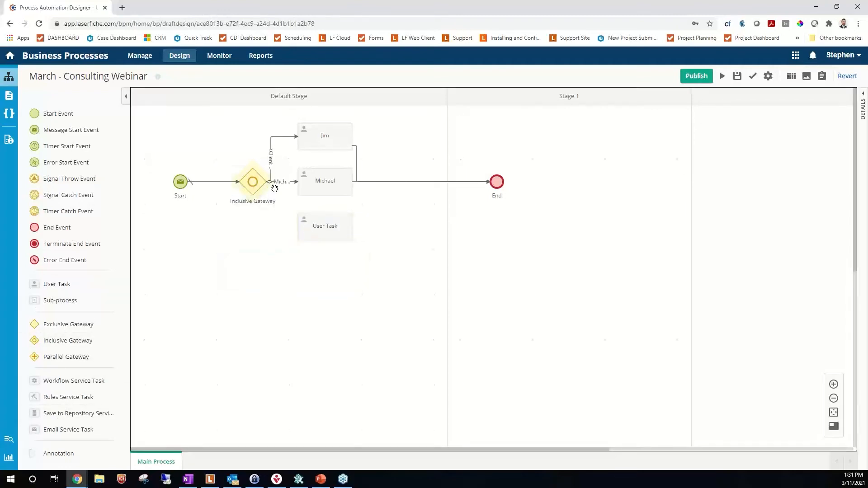
left_click_drag(274, 163, 297, 228)
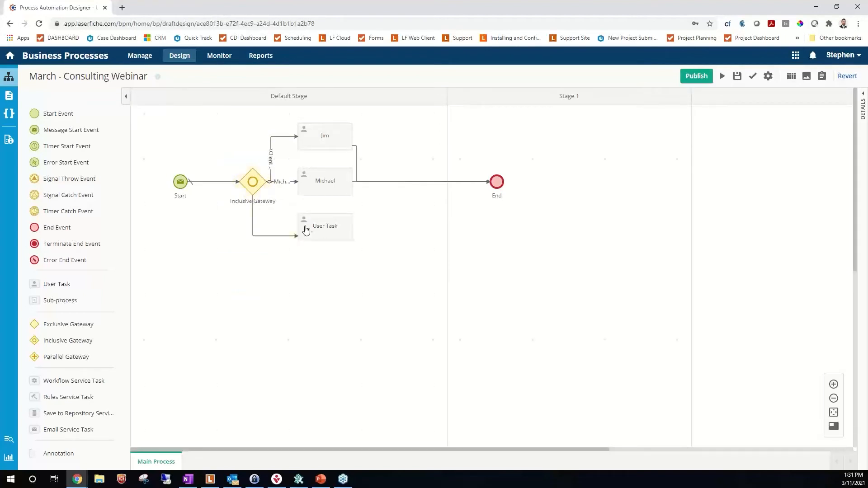
left_click(309, 226)
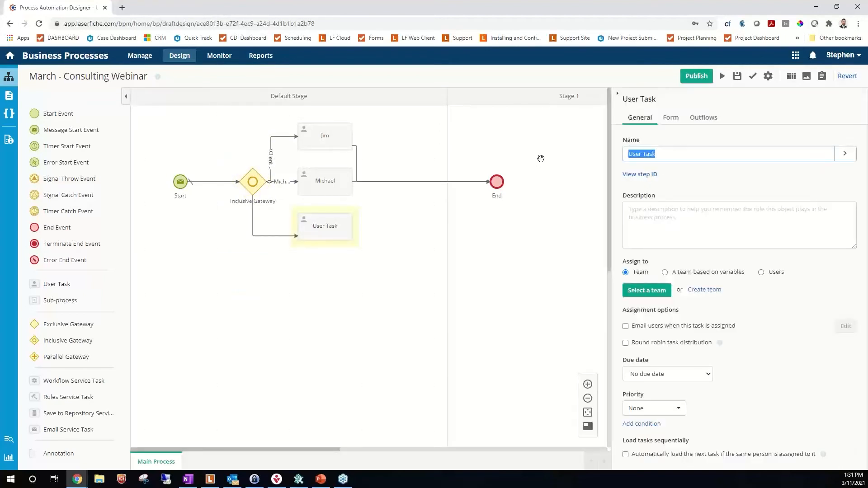
type("Stephen")
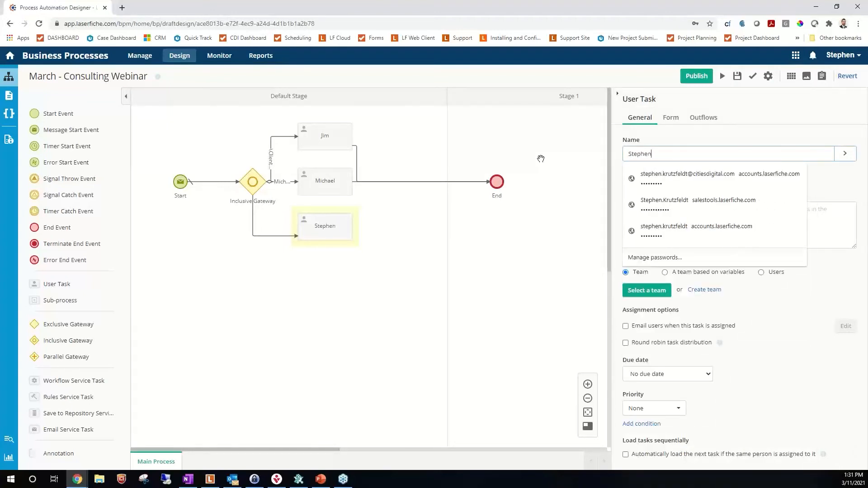
key("Tab")
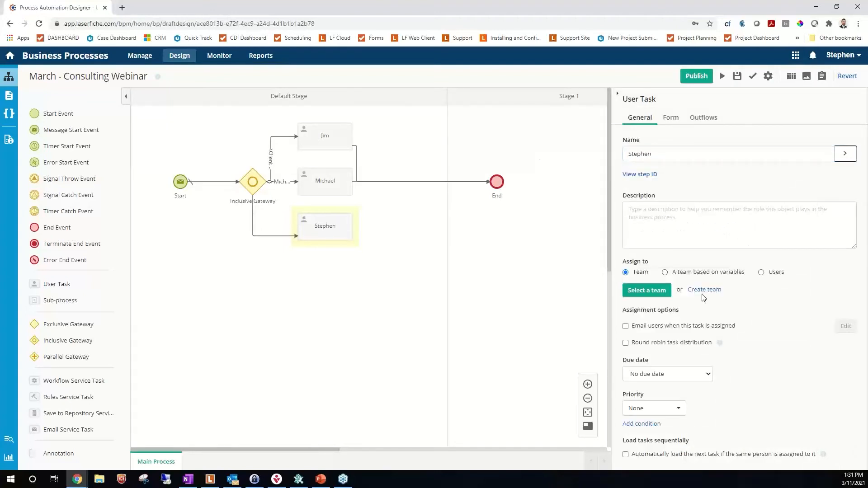
- Assign the new task to the approver's user account and enable email notification on assignment with the default message
left_click(761, 272)
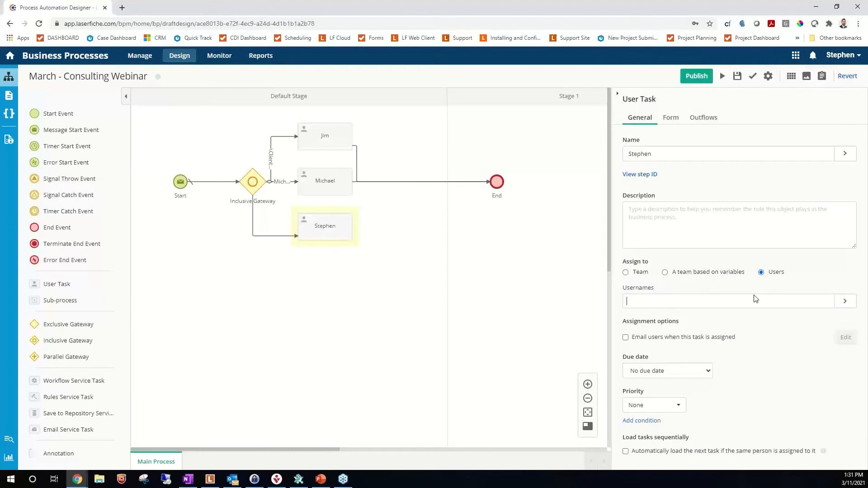
left_click(756, 298)
type("Stevep")
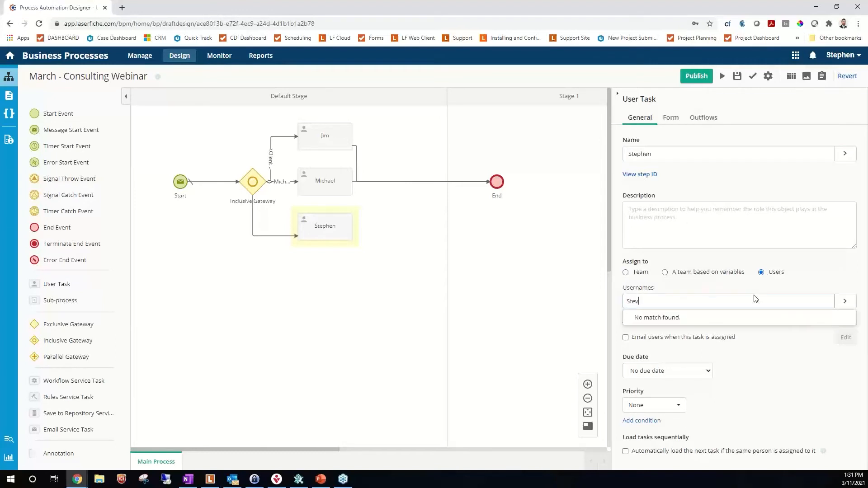
key("BackSpace")
type("phen")
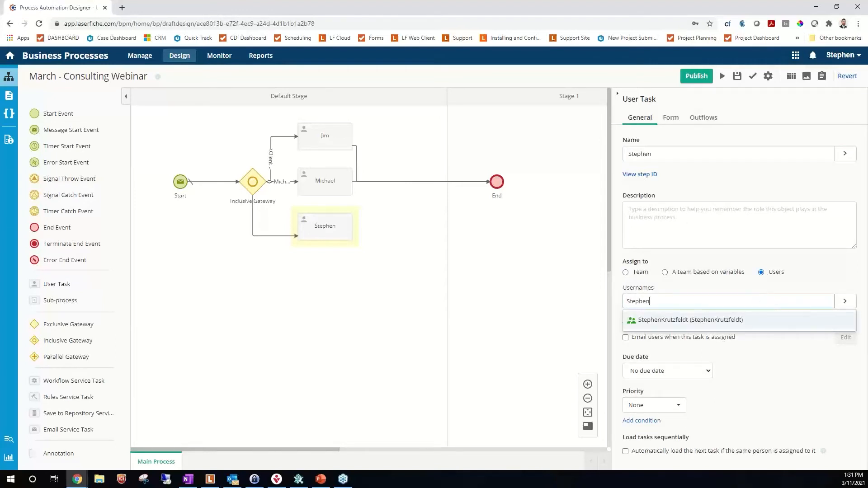
left_click(653, 320)
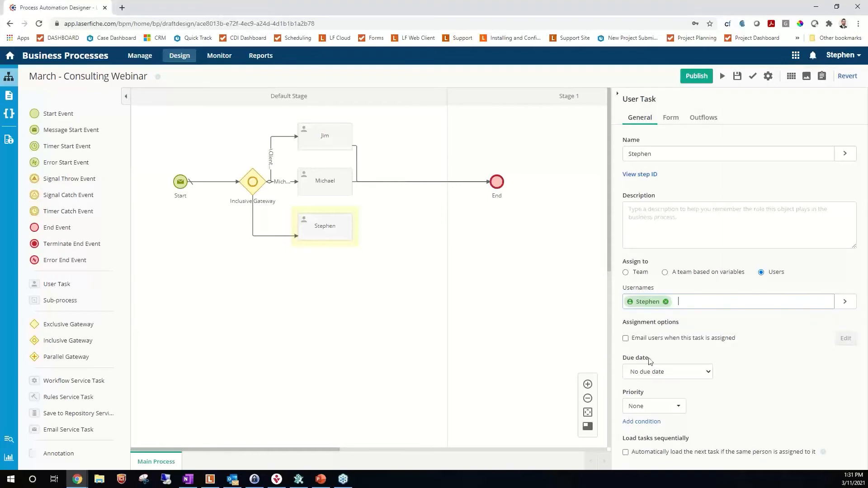
left_click(625, 338)
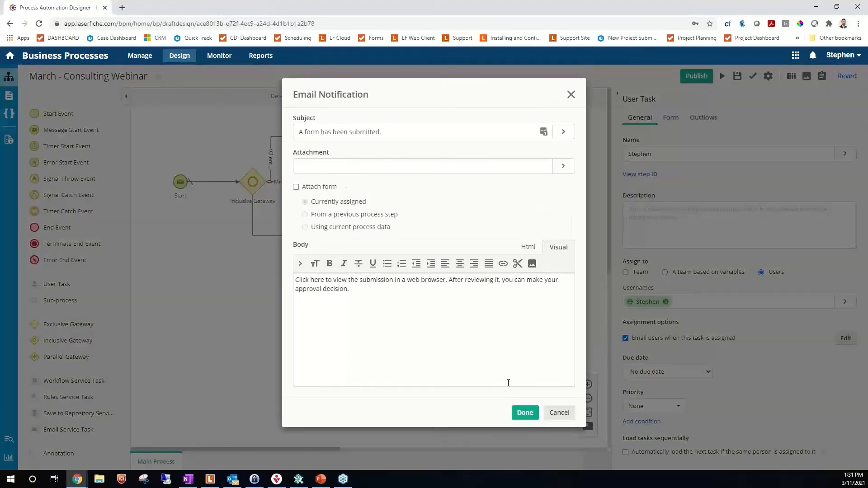
left_click(524, 412)
- Give the new task the Multiple Approver test form with Approve as its only action, labelled Signed
left_click(673, 116)
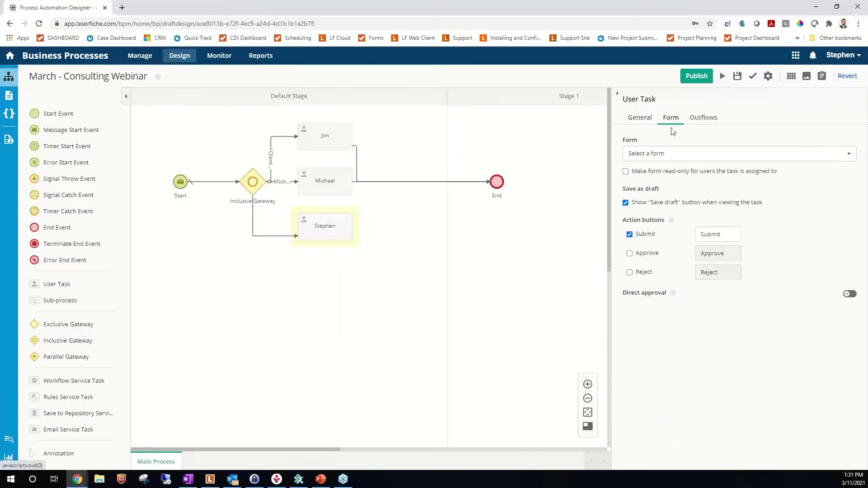
left_click(633, 255)
left_click(631, 237)
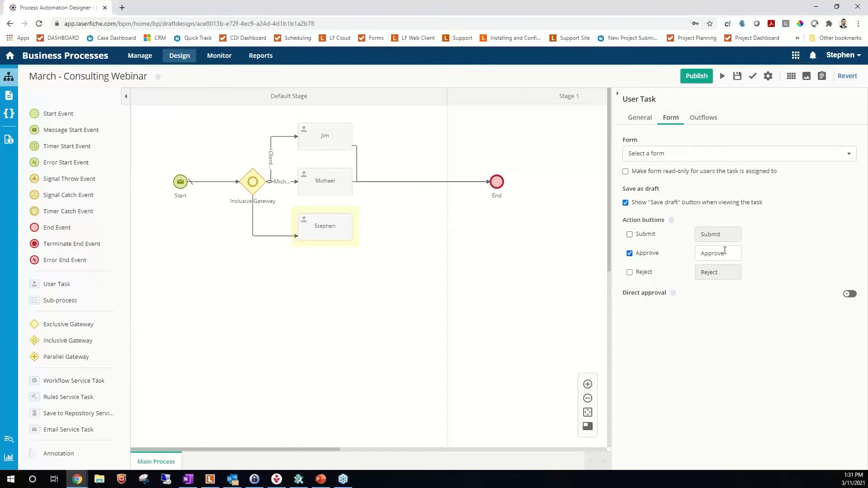
left_click_drag(725, 251, 649, 265)
left_click(687, 159)
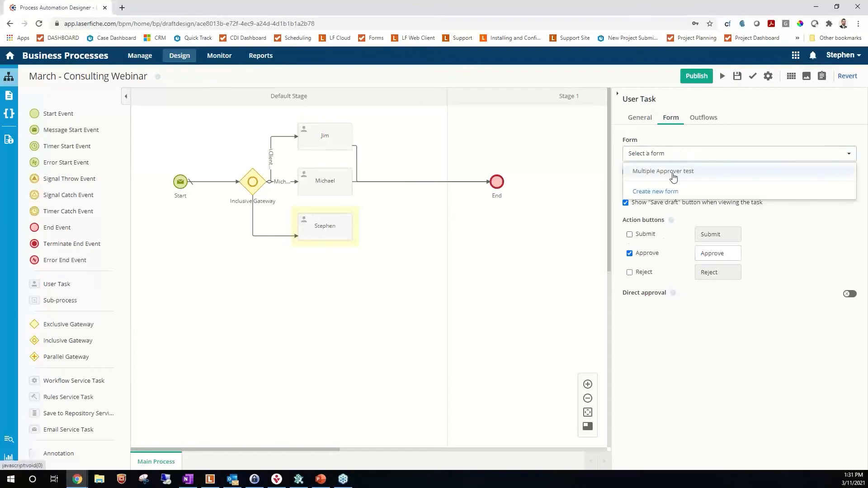
left_click(674, 171)
left_click_drag(727, 253, 628, 262)
type("Sg")
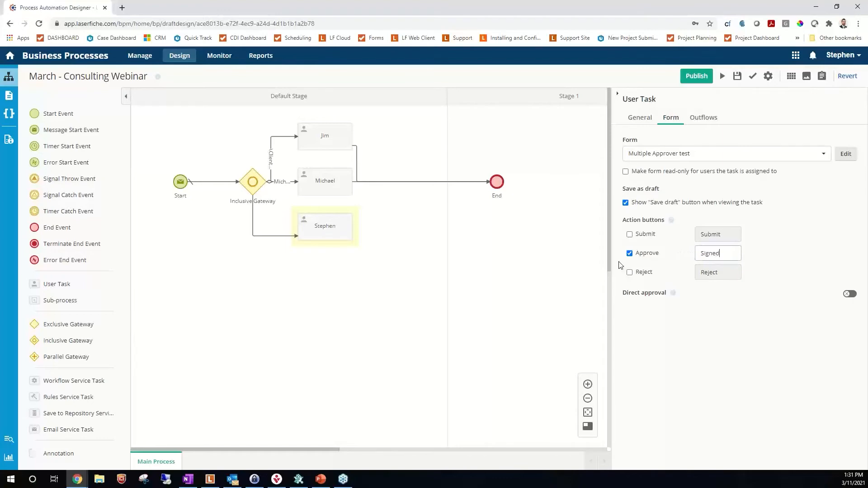
left_click(695, 77)
left_click(468, 163)
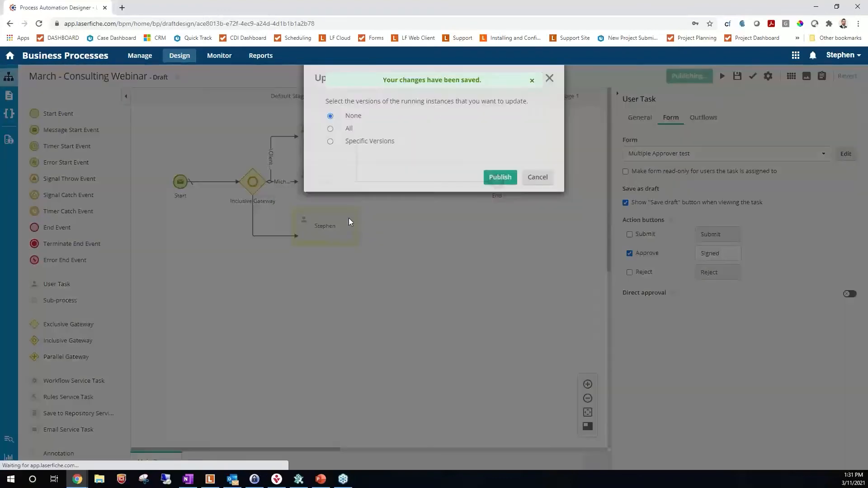
left_click(537, 194)
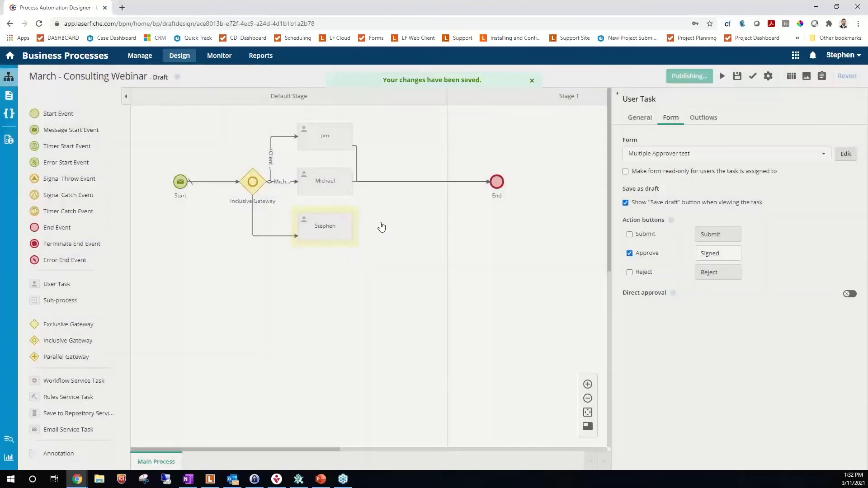
- Connect the new third approver's task to the End event
left_click(467, 194)
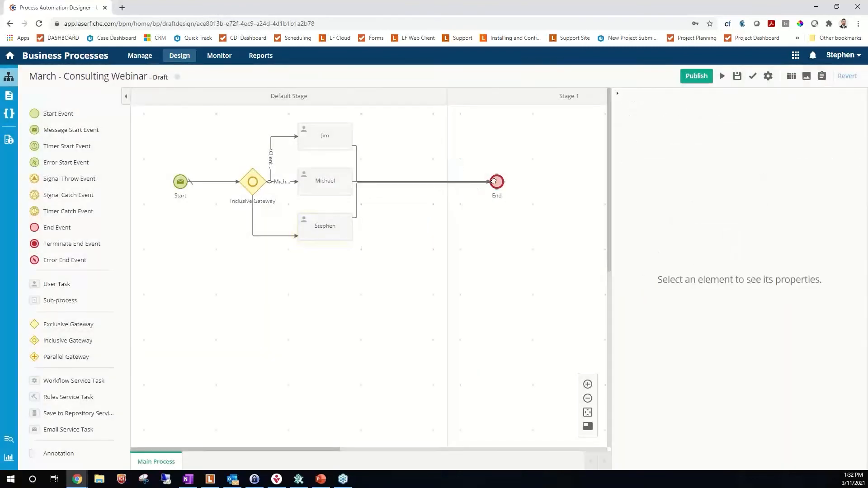
- Name the sequence flow from the inclusive gateway to the new third task with that approver's first name and open its condition for editing
left_click(266, 236)
double_click(266, 237)
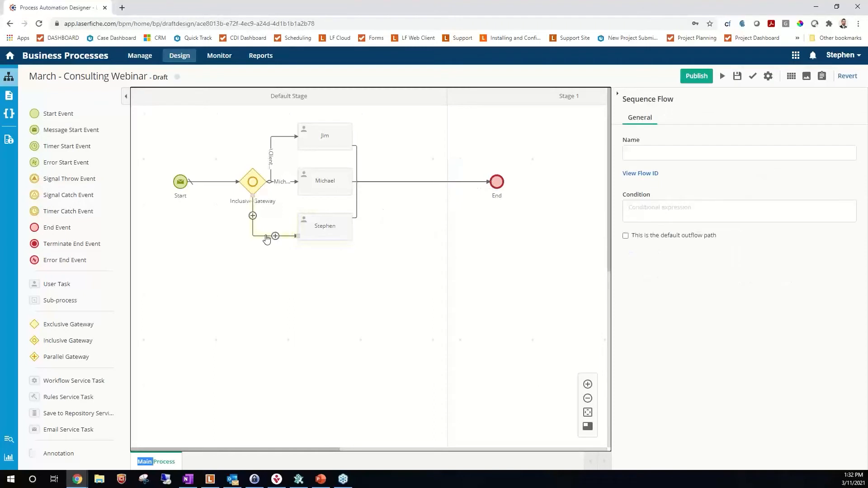
left_click(655, 152)
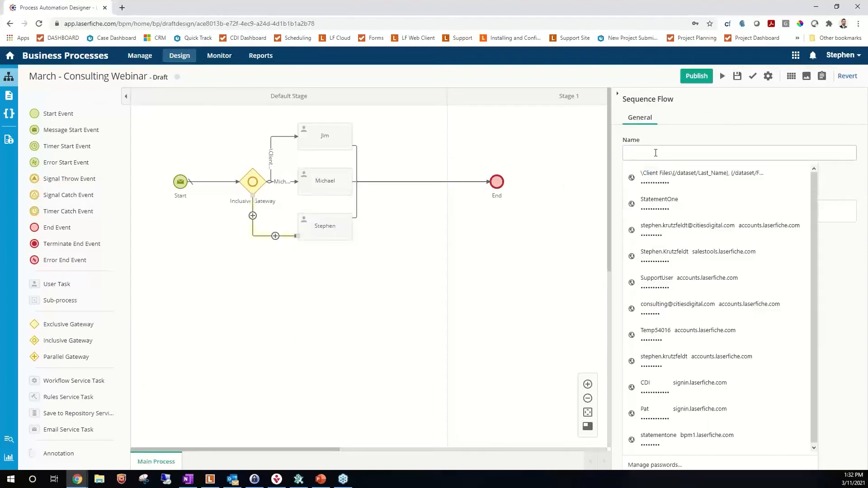
type("Stephen")
left_click(663, 209)
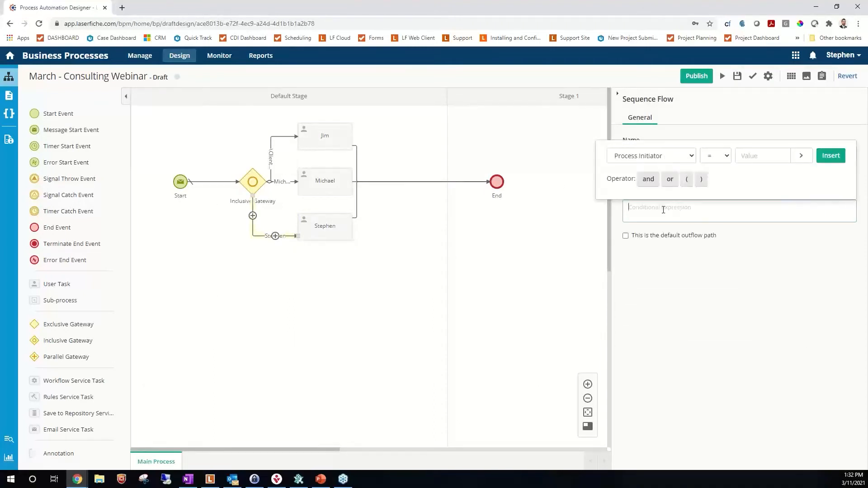
left_click(687, 155)
left_click(647, 222)
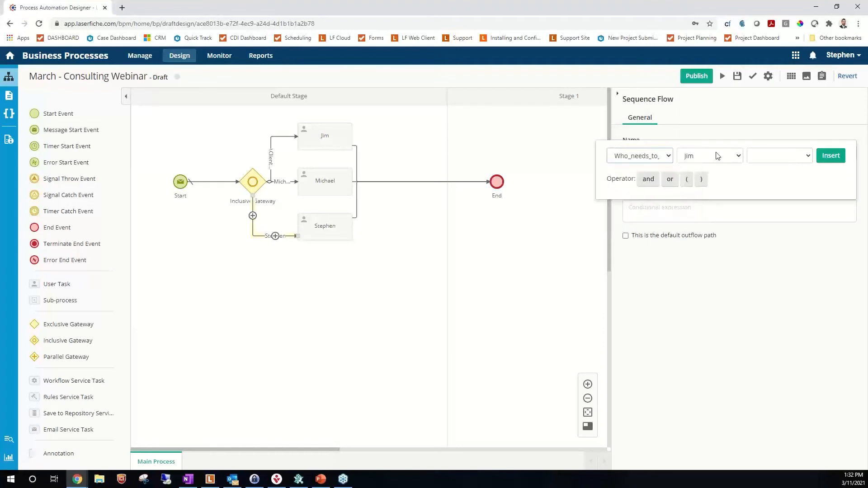
left_click(716, 156)
left_click(718, 185)
left_click(785, 162)
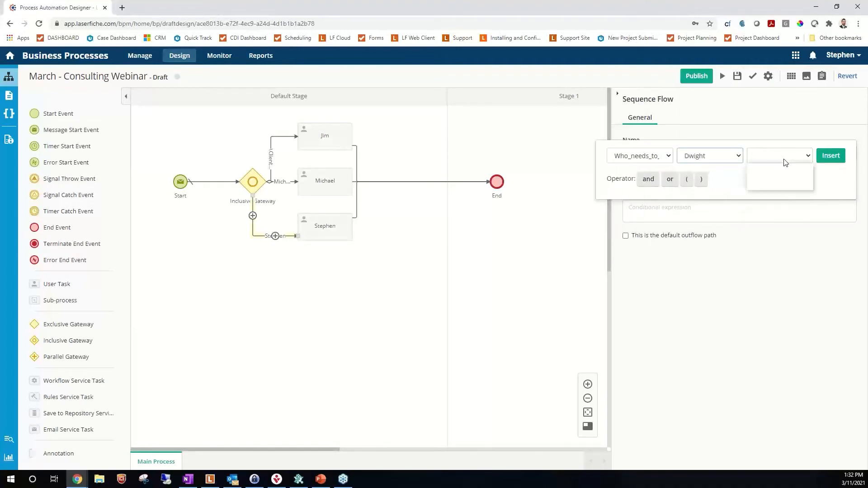
left_click(763, 172)
- Set the third approver flow's condition to Total > 100 and save the process
left_click(639, 155)
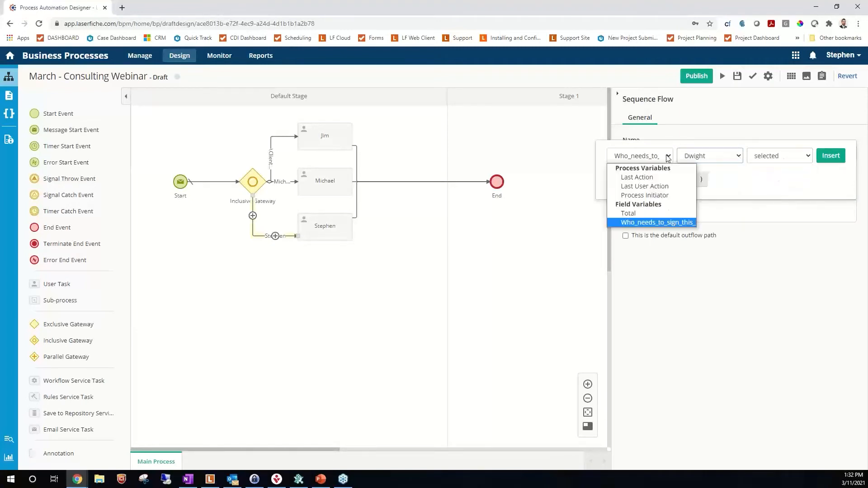
left_click(646, 213)
left_click(713, 159)
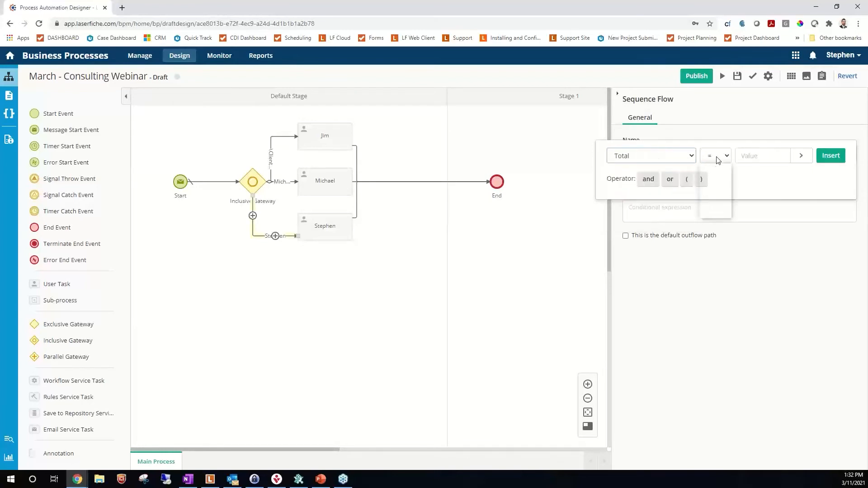
left_click(719, 184)
left_click(748, 162)
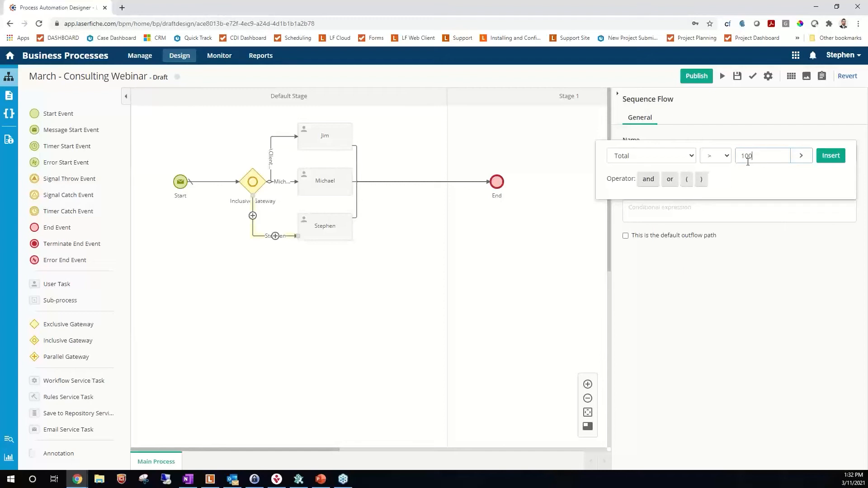
left_click(830, 156)
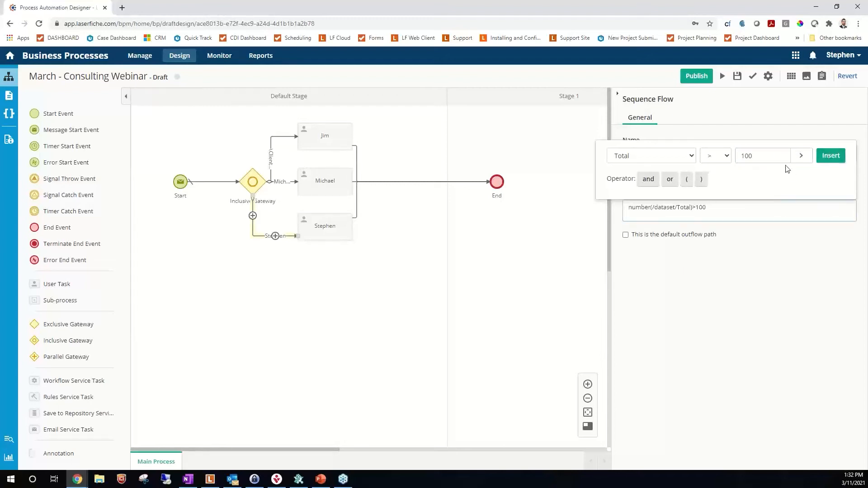
key("Tab")
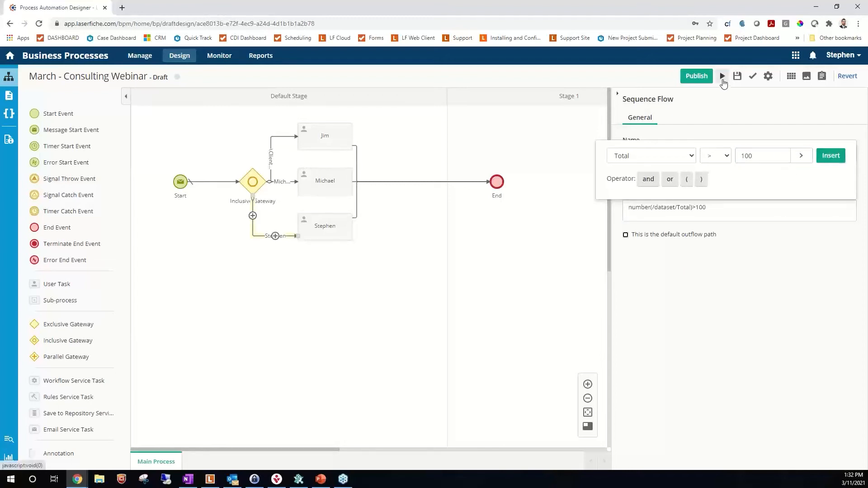
left_click(737, 77)
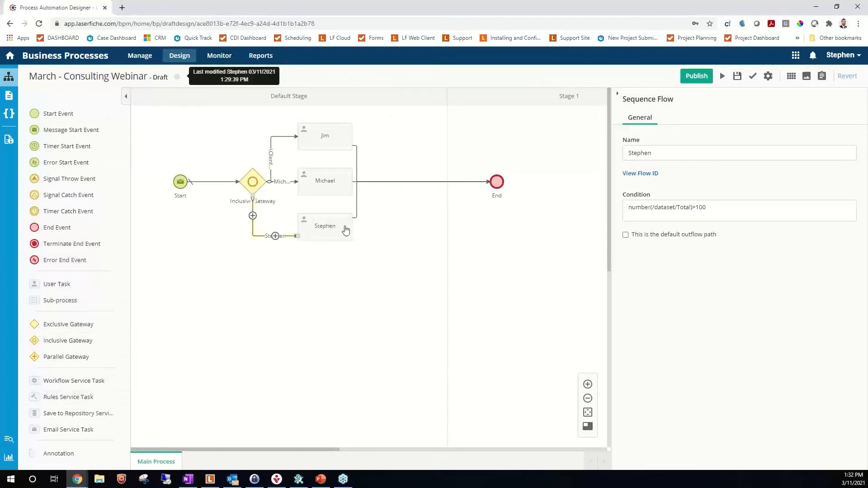
- Check the new approver task's general settings, then publish the process for a test run with None of the running instances updated
left_click(331, 230)
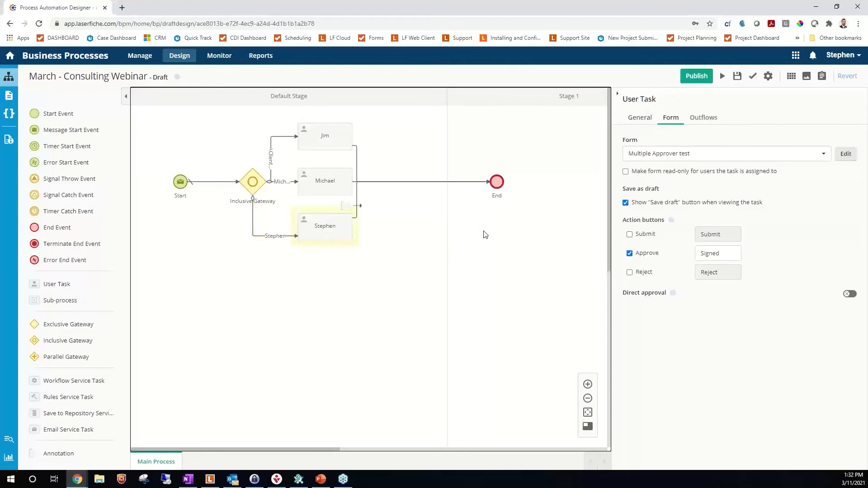
left_click(639, 117)
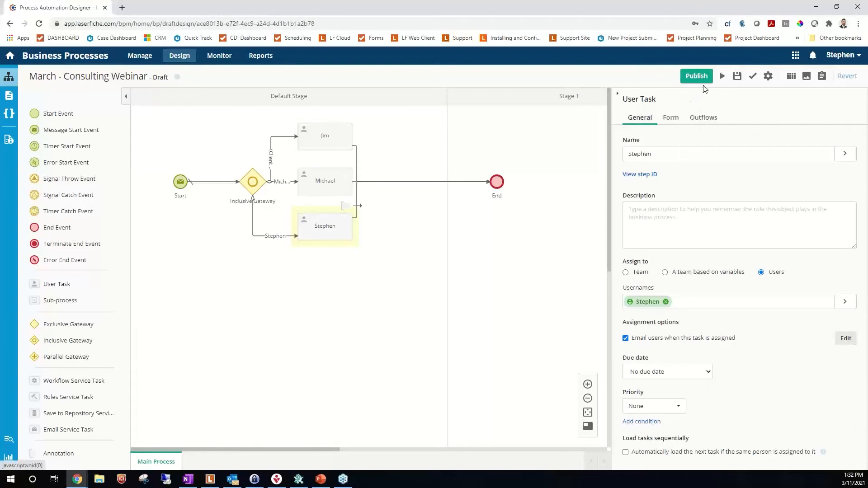
left_click(722, 78)
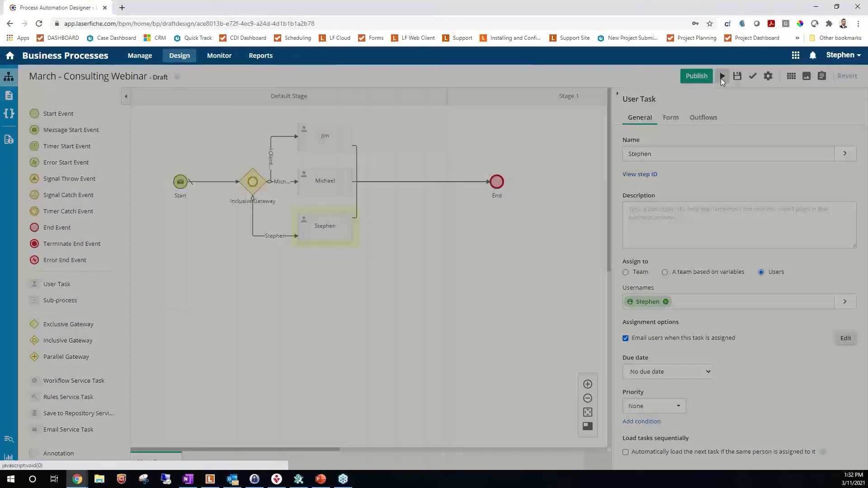
left_click(466, 161)
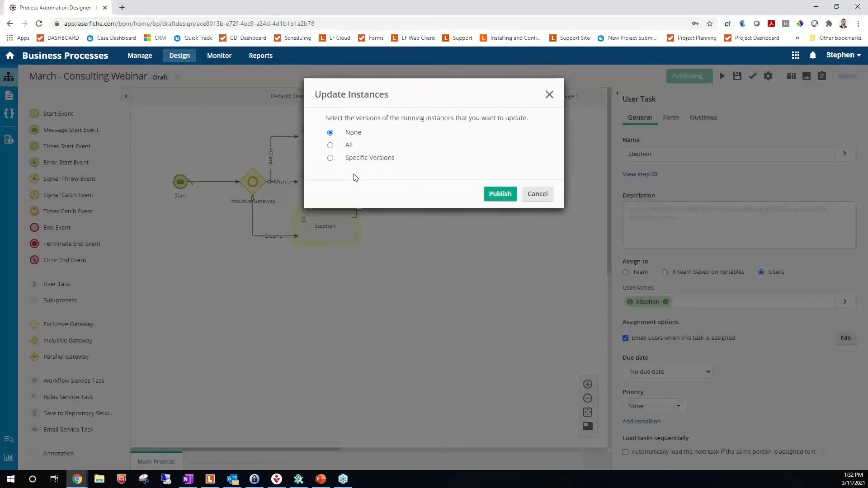
left_click(500, 193)
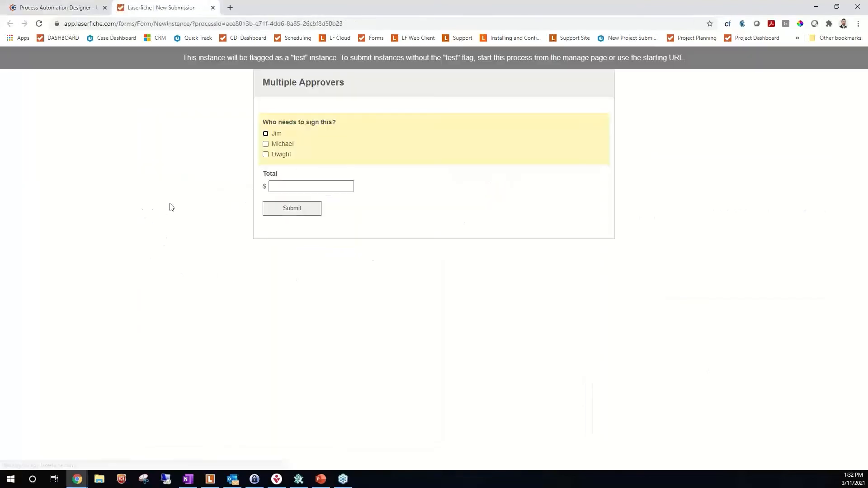
- Submit the test form with only the third signer checked and a Total of 1000, then close the confirmation page
left_click(266, 155)
left_click(290, 186)
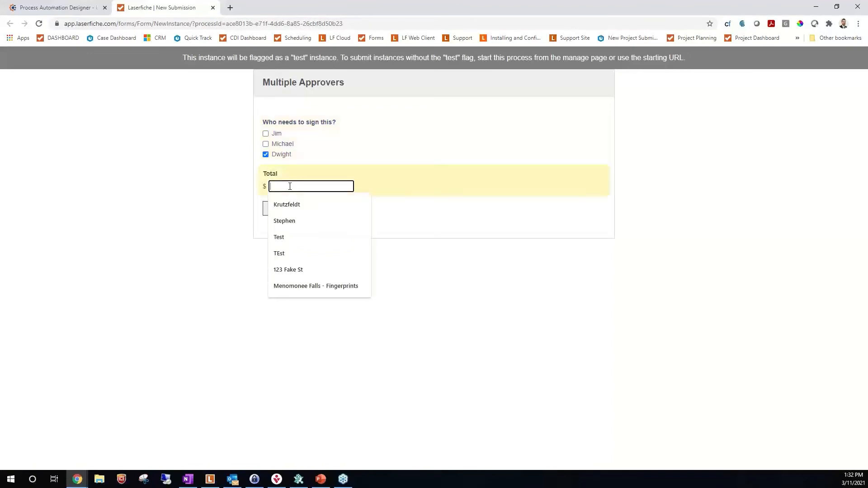
type("1000")
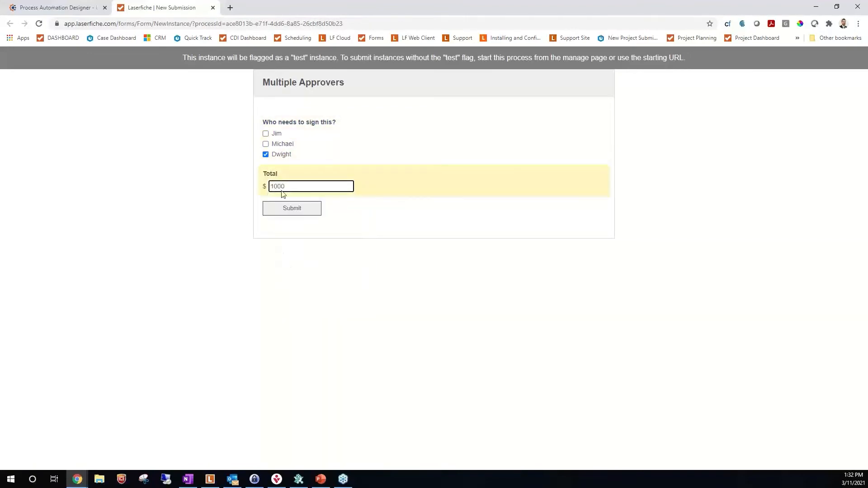
left_click(291, 208)
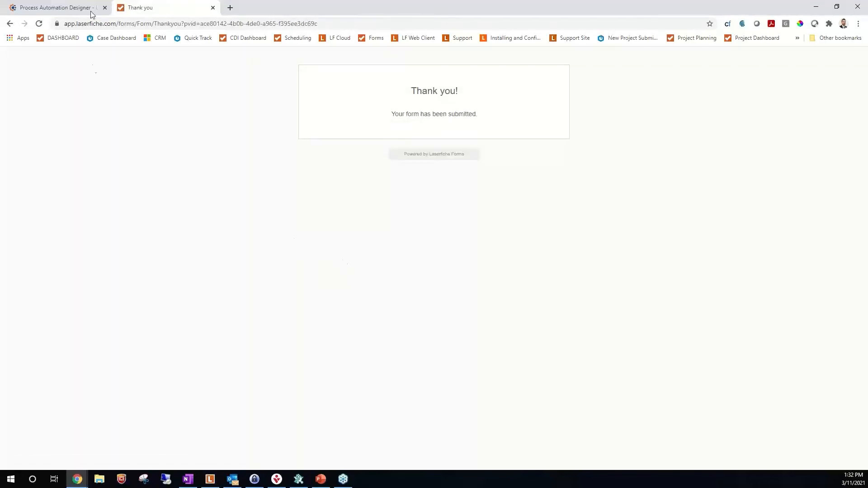
left_click(212, 7)
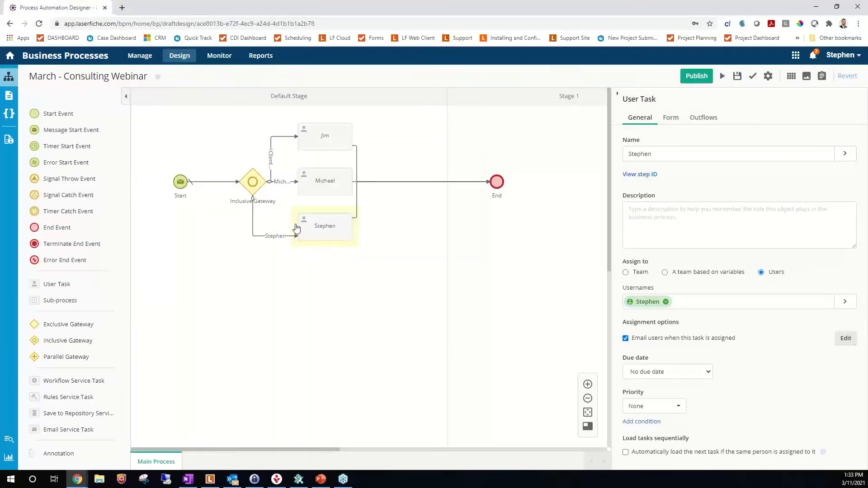
- Open the new third approver's assigned task from the notifications and complete it as Signed
left_click(815, 58)
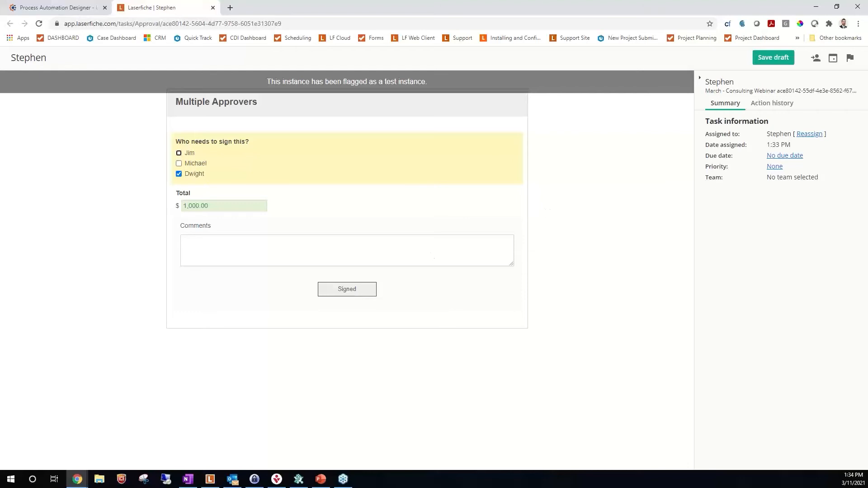
left_click(351, 290)
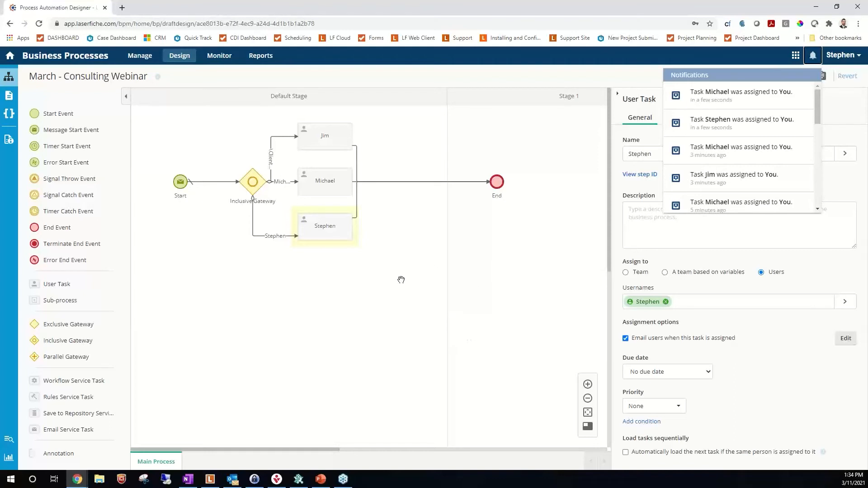
key("alt+Tab")
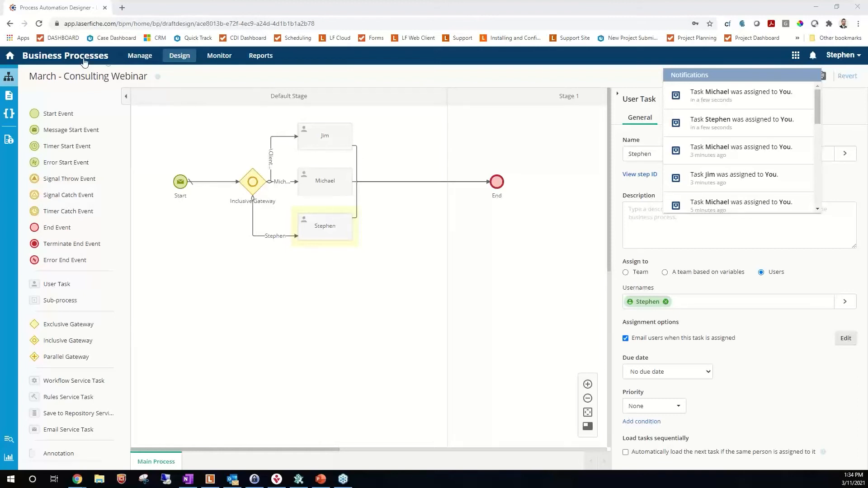
left_click(777, 69)
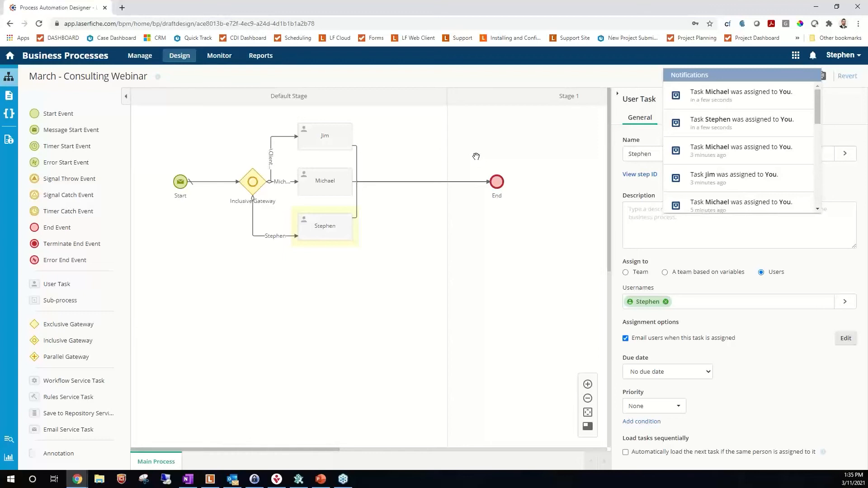
left_click(474, 322)
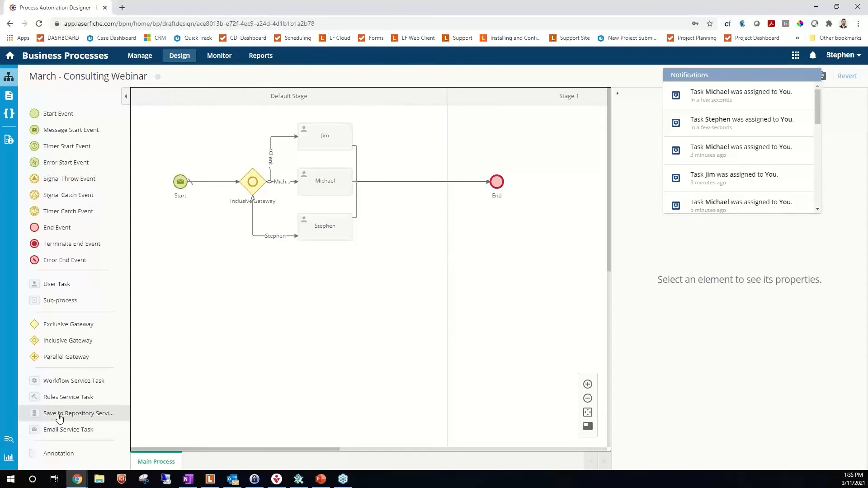
- Add a Save to Repository service task in Stage 1 before the End event and delete the three approval tasks' flows to End
left_click_drag(88, 412, 428, 185)
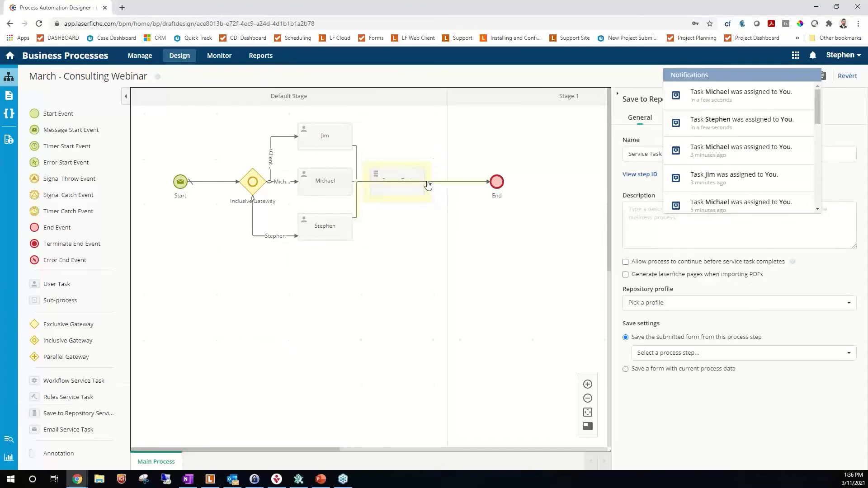
left_click(434, 182)
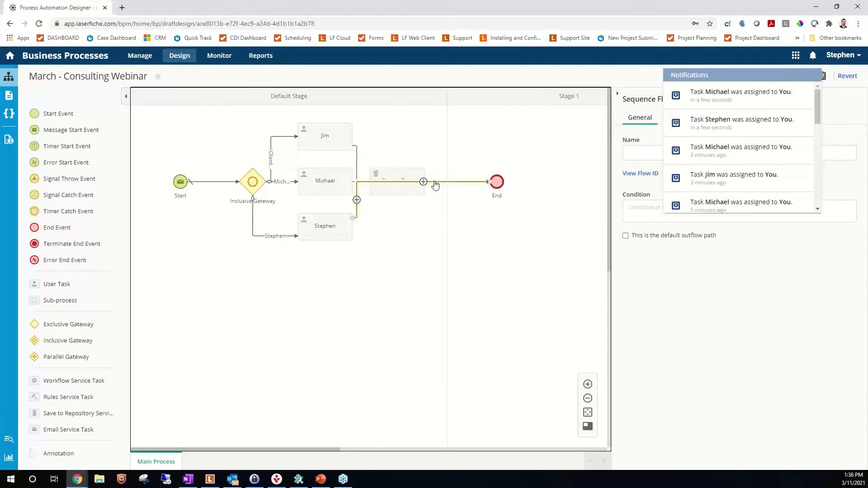
key("Delete")
left_click(436, 183)
key("Delete")
left_click(436, 182)
key("Delete")
left_click_drag(400, 181, 516, 180)
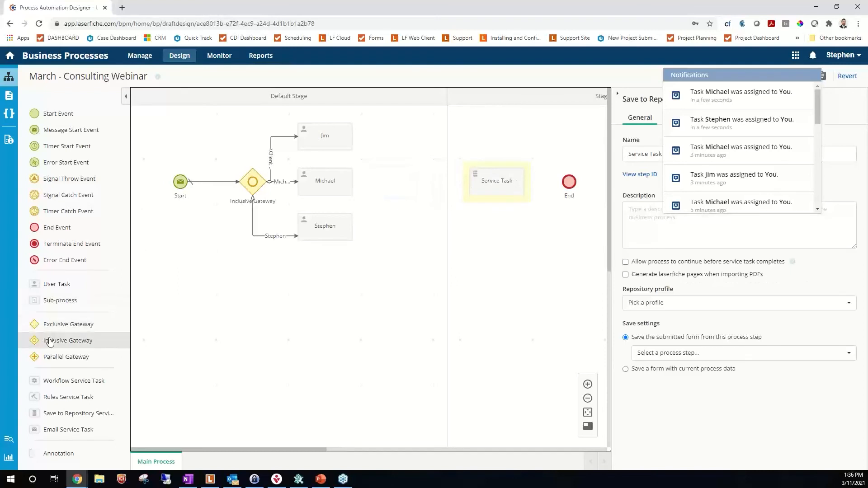
- Add a second inclusive gateway after the approval tasks and connect all three tasks to it
left_click_drag(48, 340, 383, 178)
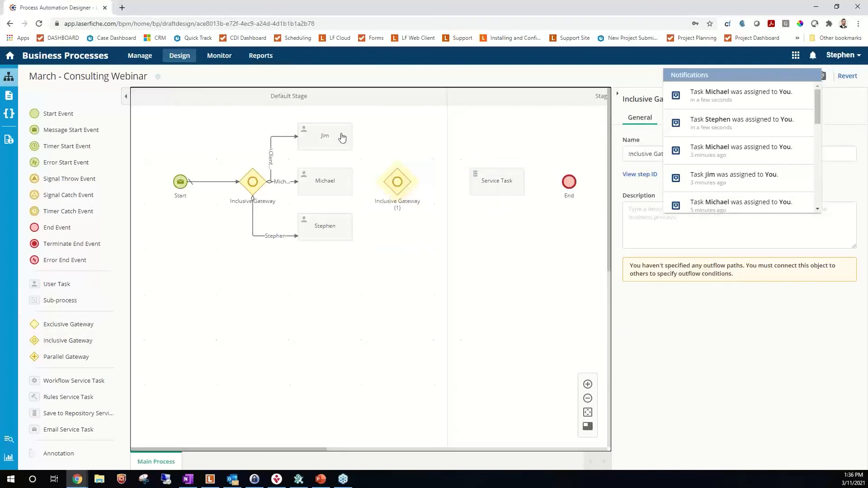
left_click(346, 118)
left_click_drag(362, 113, 384, 182)
left_click(333, 186)
left_click(329, 225)
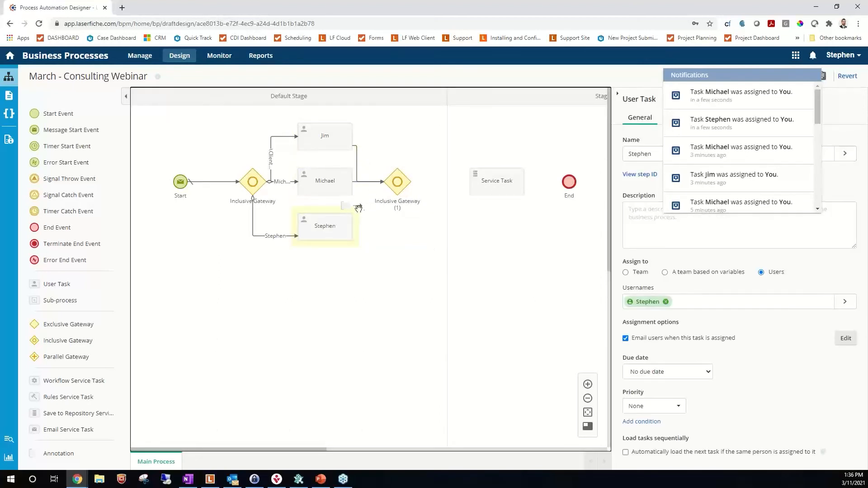
left_click_drag(355, 209, 382, 183)
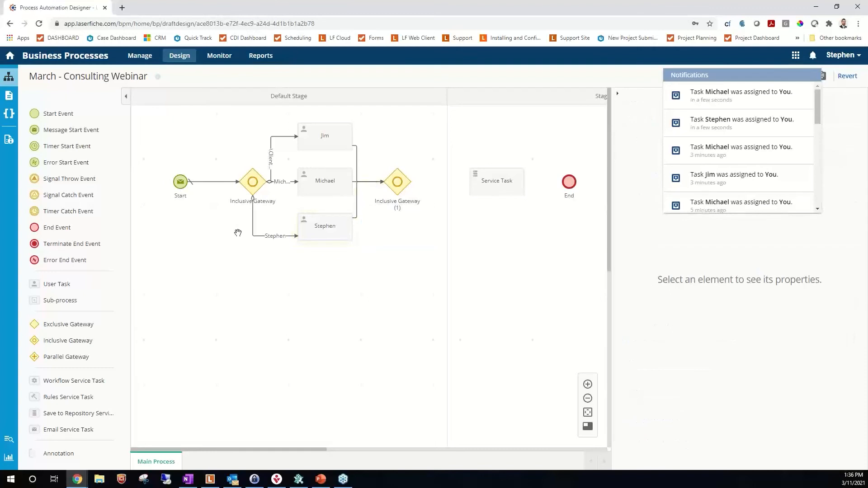
- Connect the merging inclusive gateway to the Save to Repository service task, and that task to the End event
left_click(253, 222)
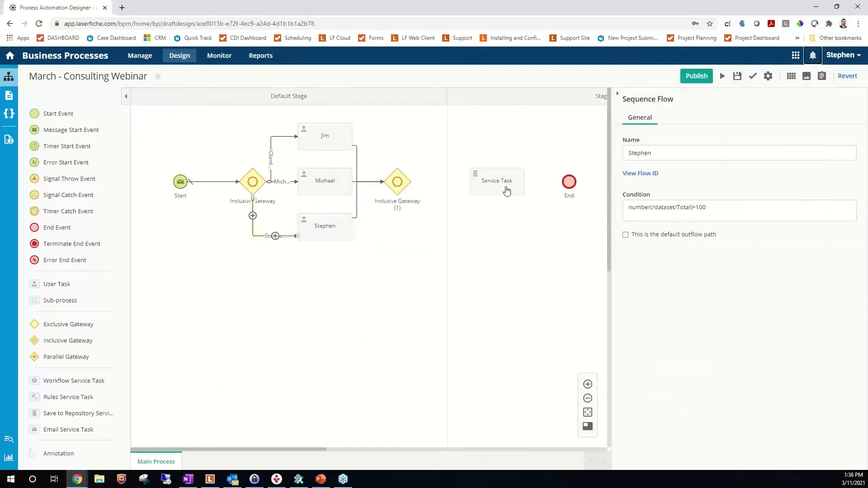
left_click(503, 187)
left_click(398, 188)
left_click_drag(416, 160, 473, 178)
left_click(487, 179)
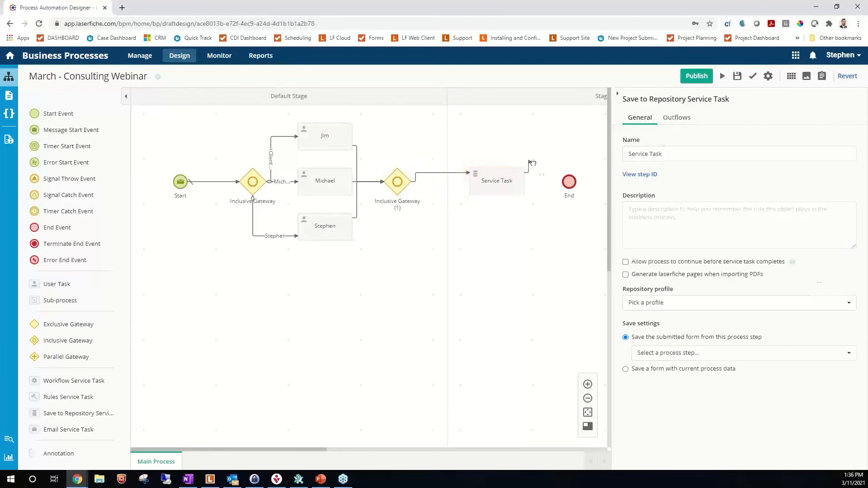
left_click_drag(527, 161, 564, 182)
- Rename the Save to Repository service task as Save to LF
left_click(497, 180)
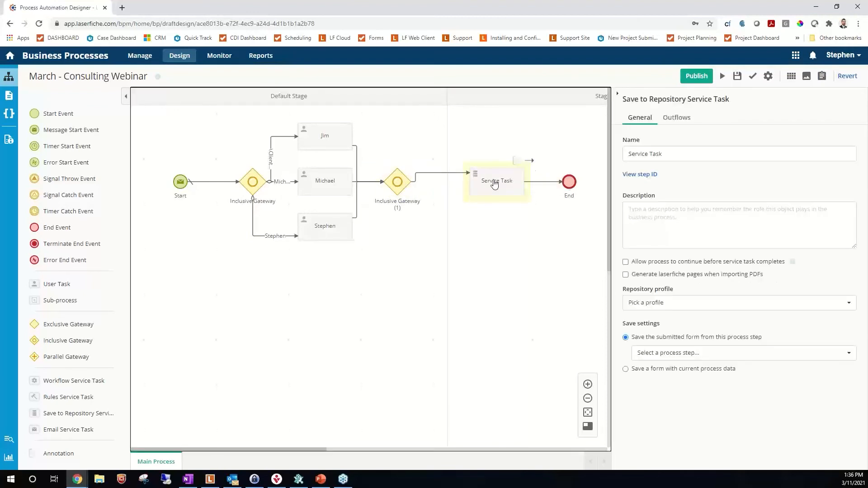
left_click(696, 150)
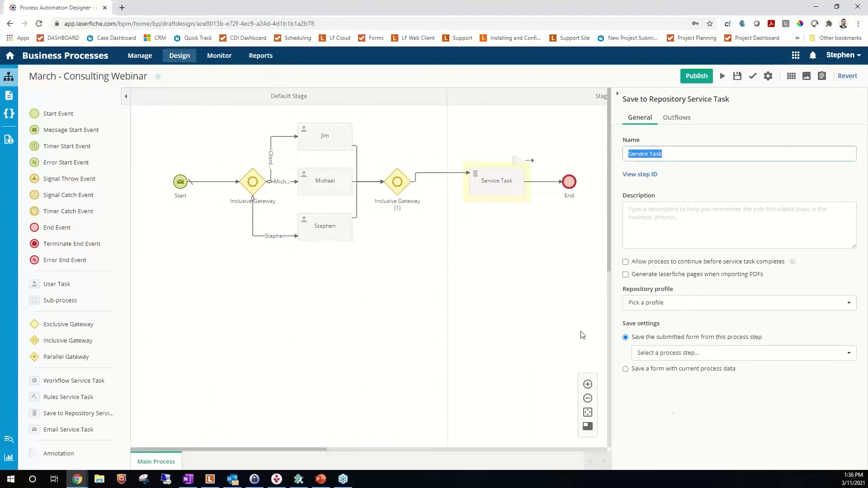
type("Save to LF")
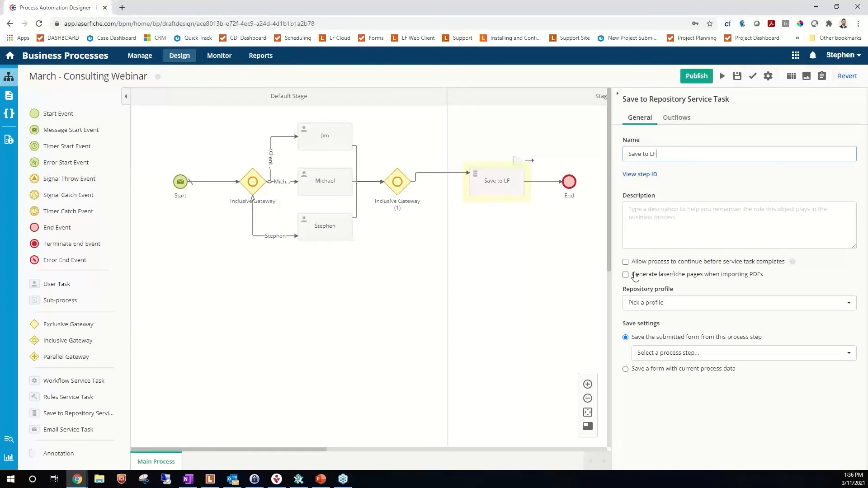
- Leave Laserfiche page generation for PDFs off and set the service task's repository profile to r-f6b675fa
left_click(630, 276)
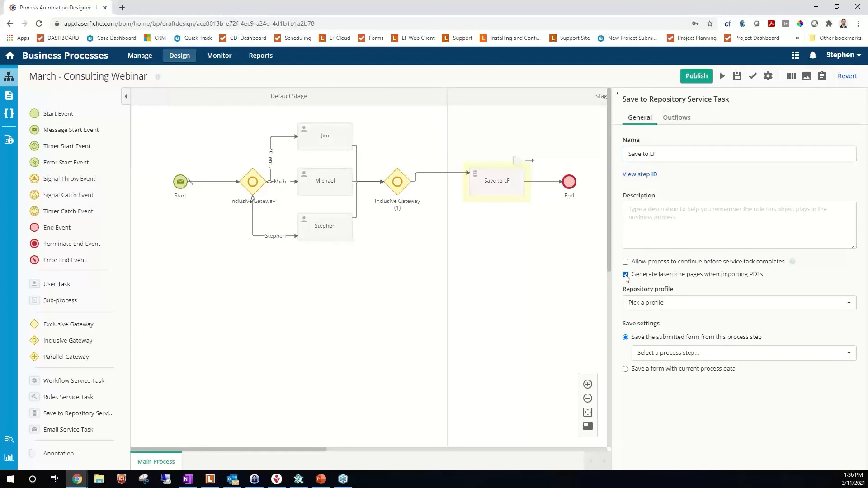
left_click(630, 276)
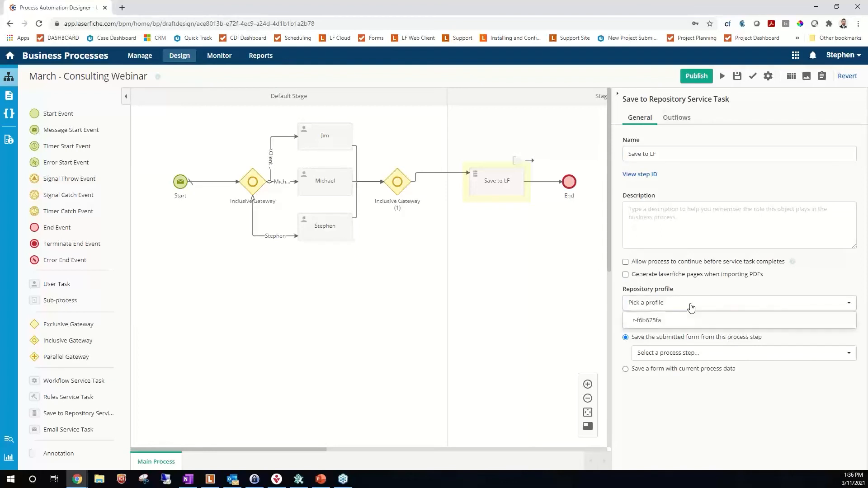
left_click(669, 320)
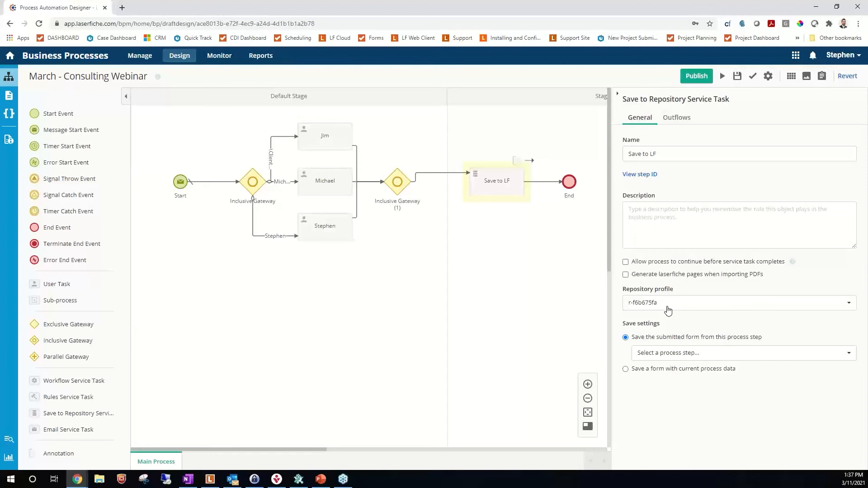
- Set Save to LF to save the submitted form from the third approver's step (Multiple Approver test)
left_click(780, 356)
left_click(683, 353)
left_click(487, 181)
left_click(672, 119)
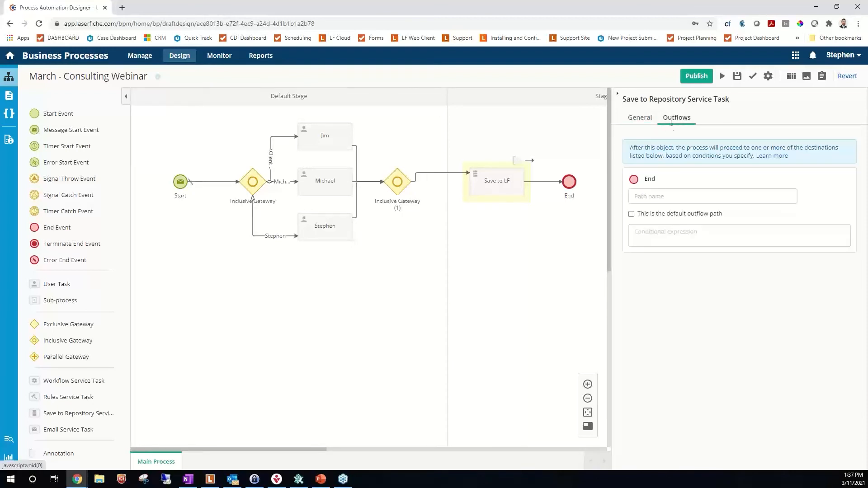
left_click(642, 119)
left_click(517, 175)
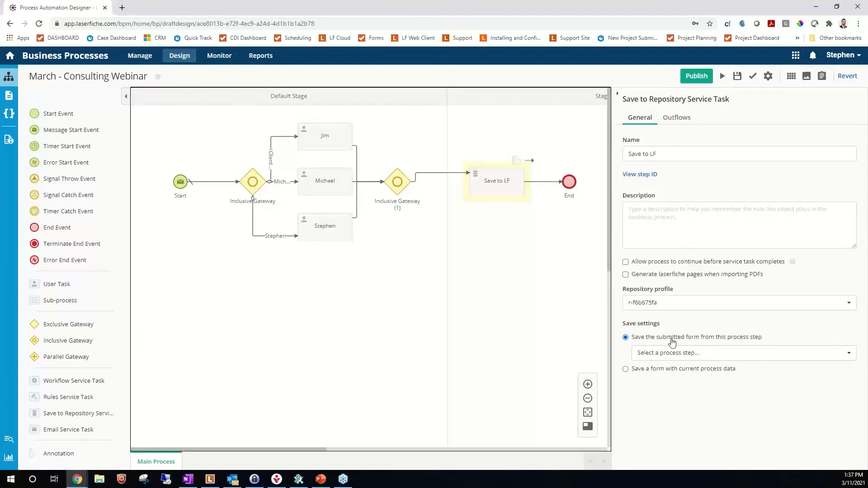
left_click(673, 353)
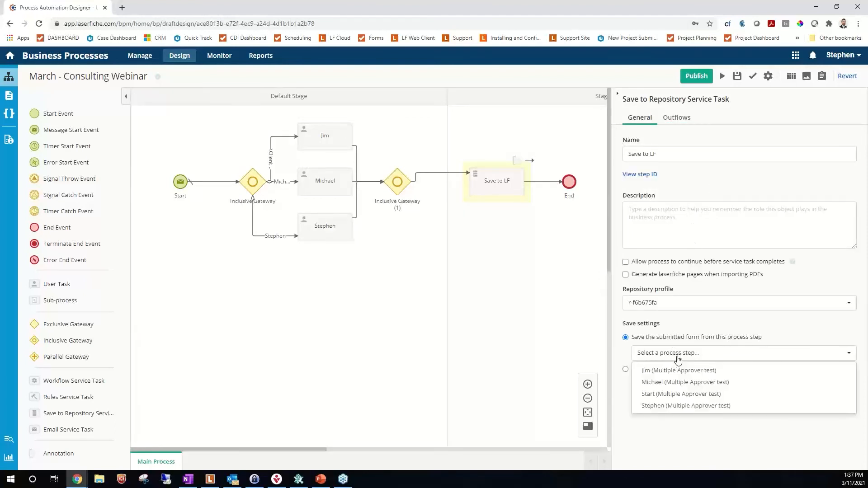
left_click(667, 405)
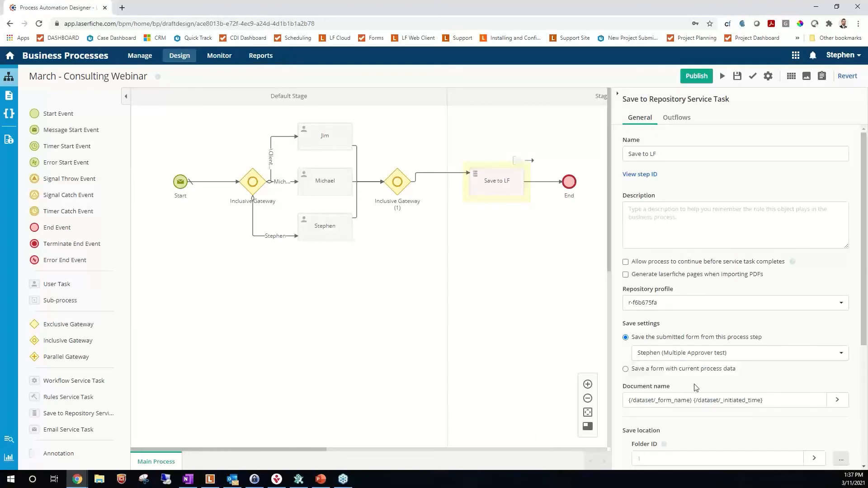
- Set the save location of the Save to LF task to the 1. Incoming Scans folder (ID 884)
scroll(693, 388, "down", 4)
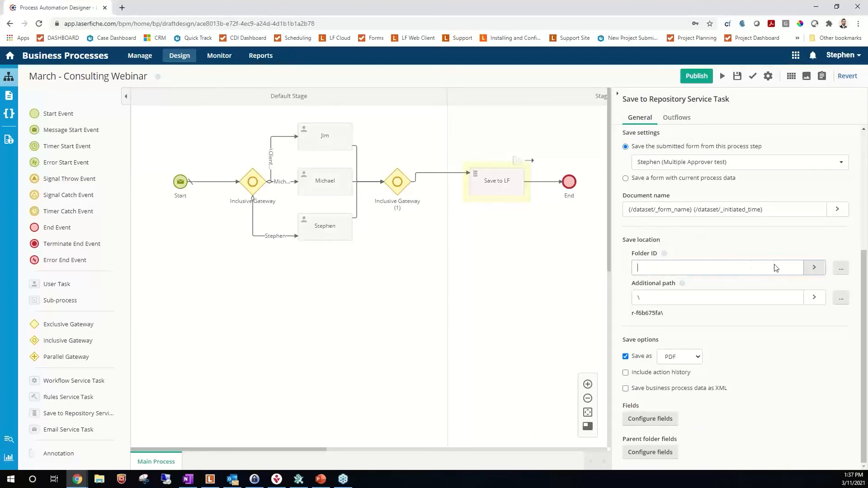
left_click(841, 268)
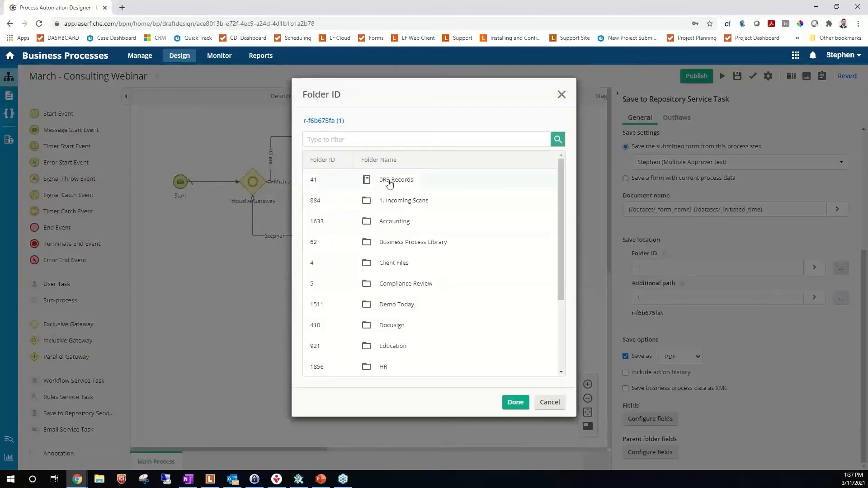
left_click(407, 201)
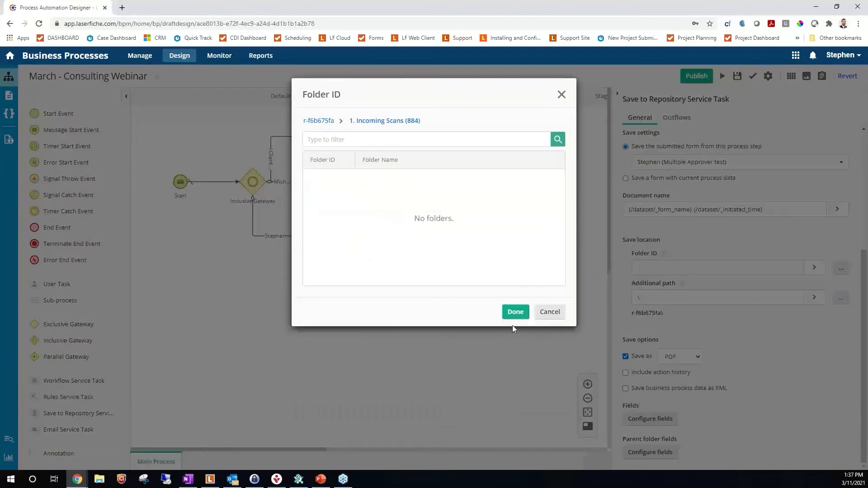
left_click(515, 312)
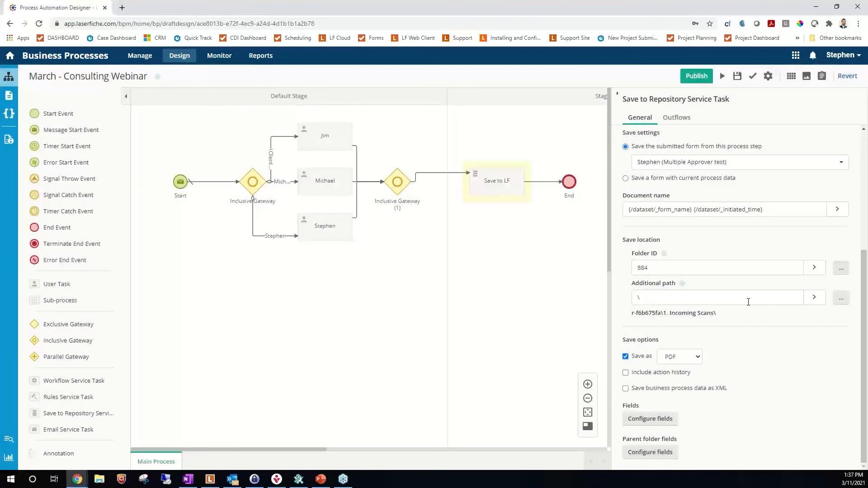
- Try the Client Documents template for the saved document, filling First Name with the second approver's Who_needs_to_sign_this_ variable, and close the field settings
left_click(660, 419)
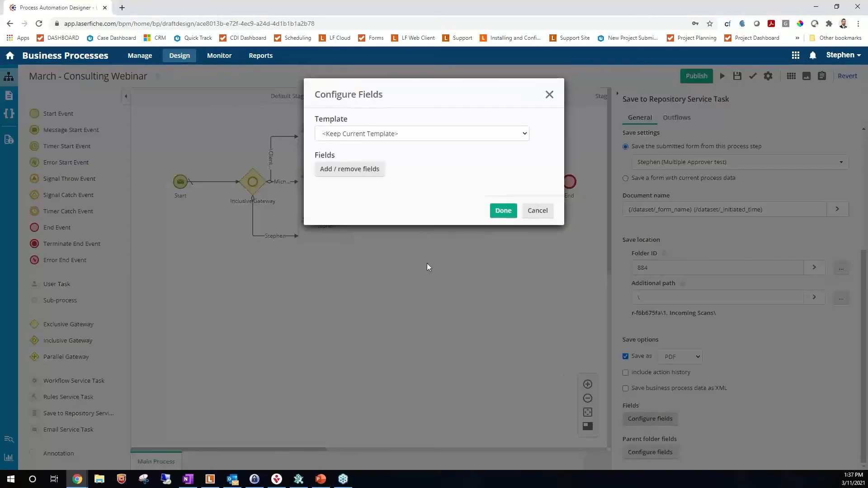
left_click(375, 134)
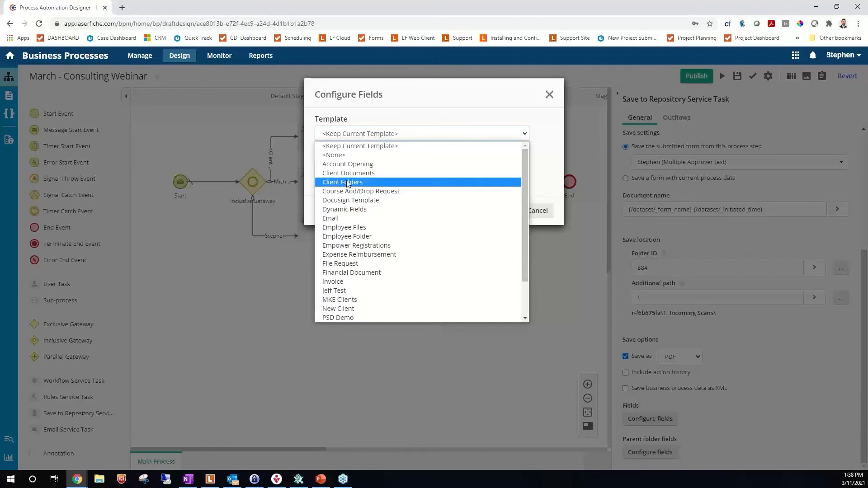
left_click(379, 172)
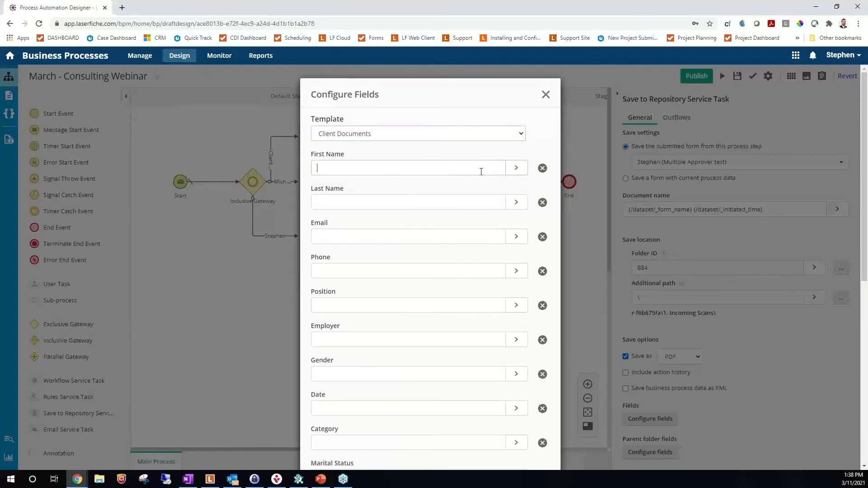
left_click(480, 169)
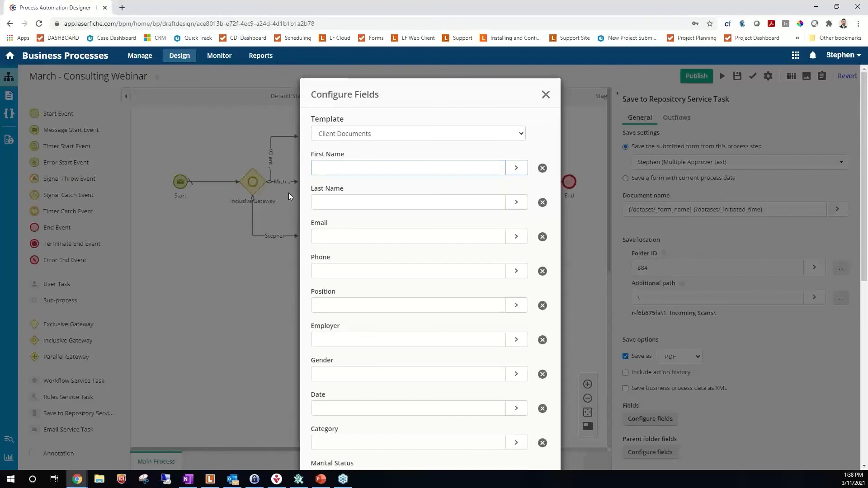
left_click(516, 168)
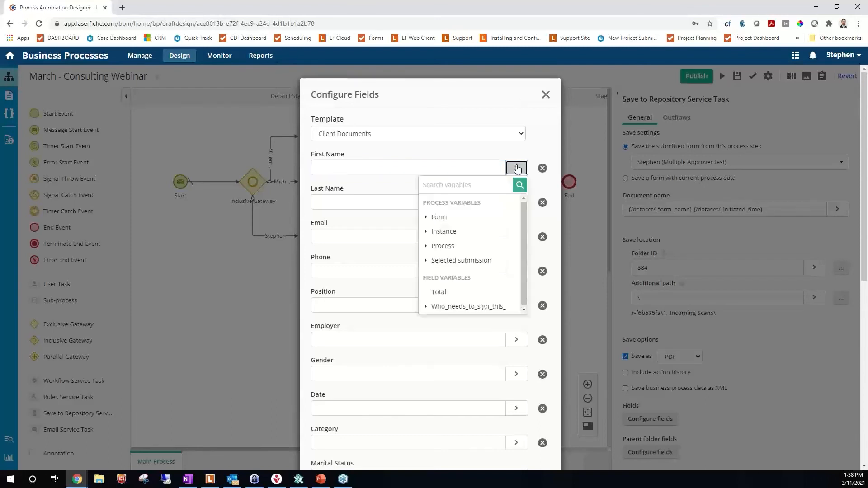
left_click(459, 307)
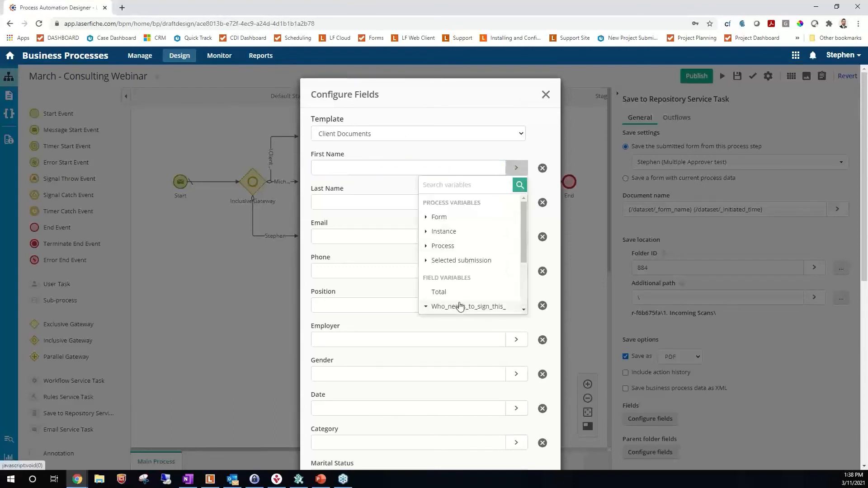
scroll(457, 303, "down", 2)
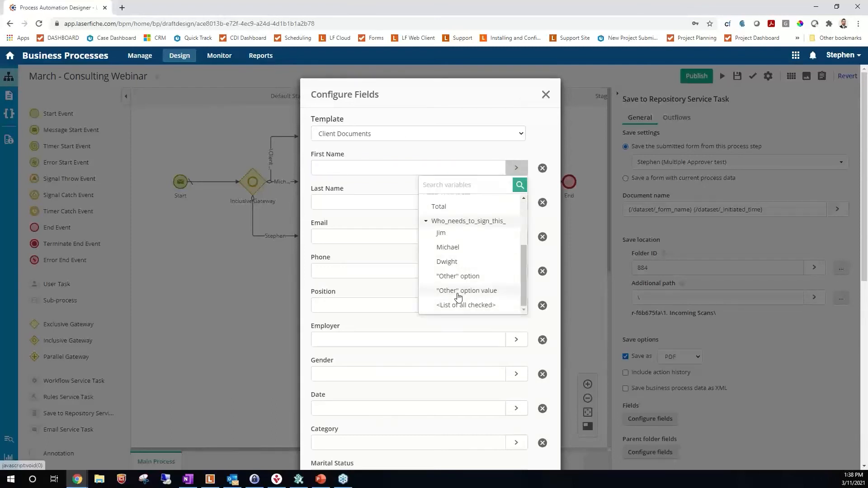
left_click(452, 250)
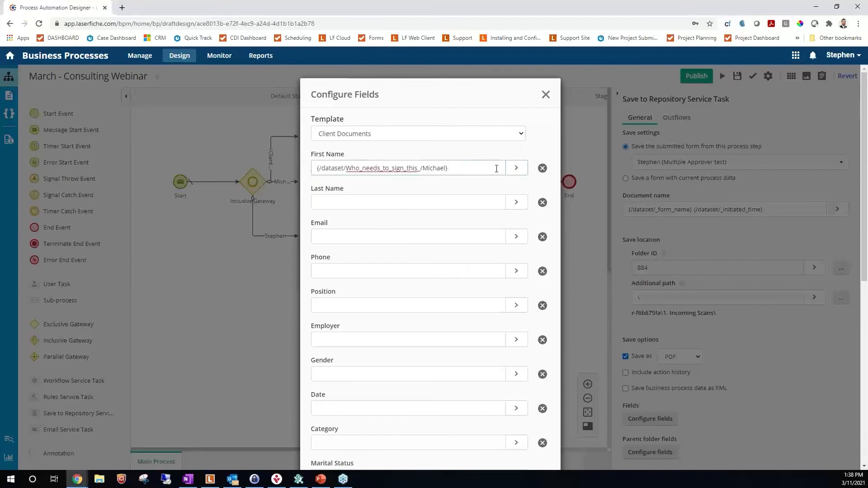
left_click(407, 236)
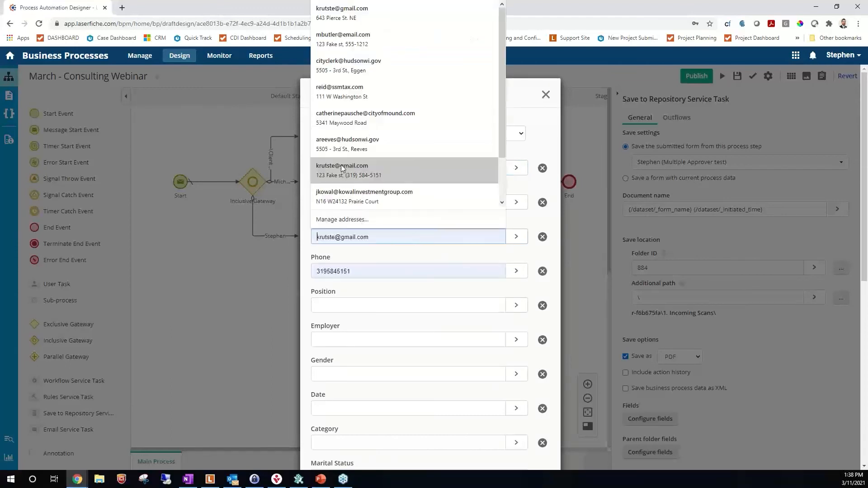
left_click(345, 304)
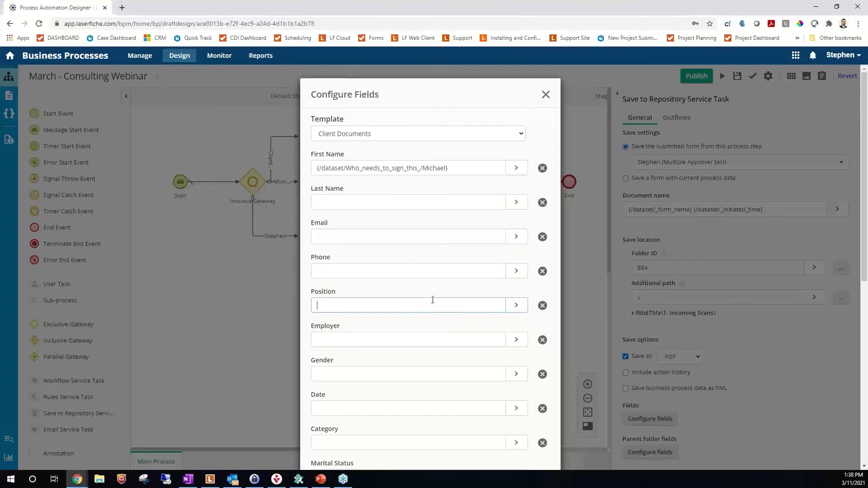
left_click(545, 94)
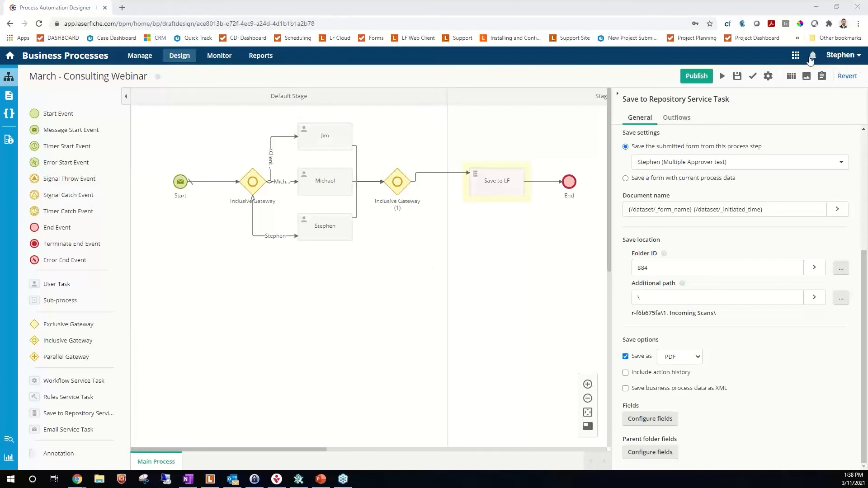
- Leave the March - Consulting Webinar draft and open the existing Multiple Approvals process for design
left_click(795, 57)
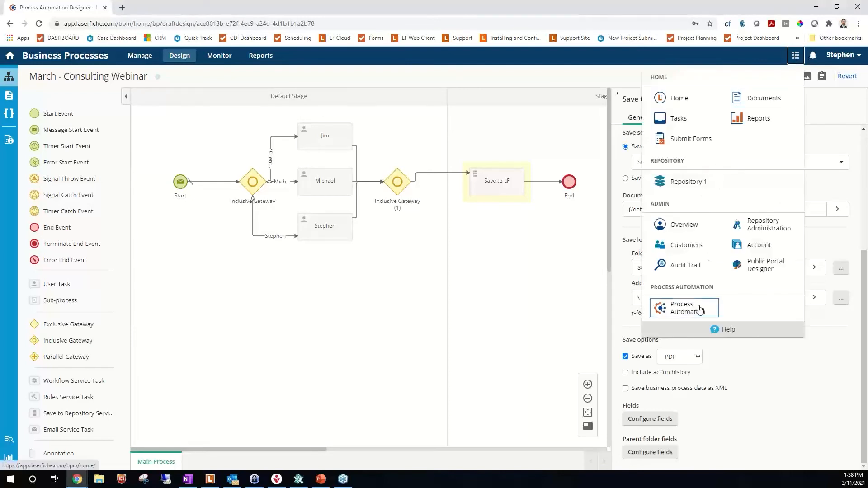
left_click(705, 306)
left_click(477, 75)
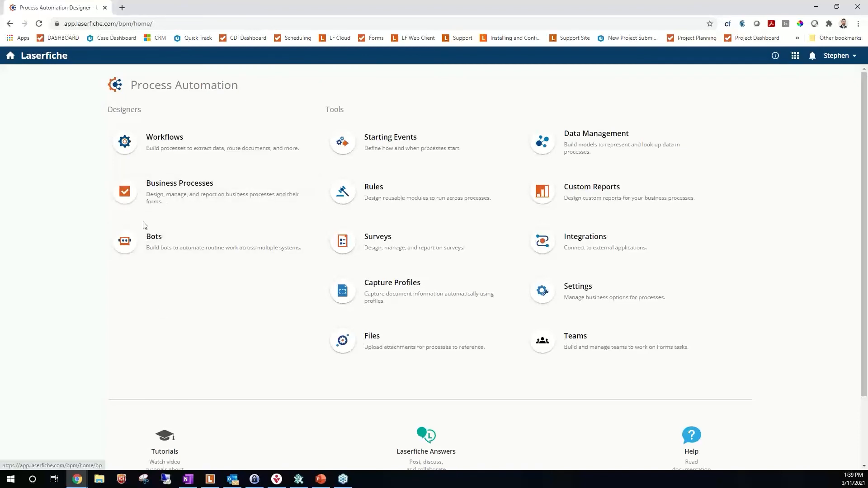
left_click(179, 196)
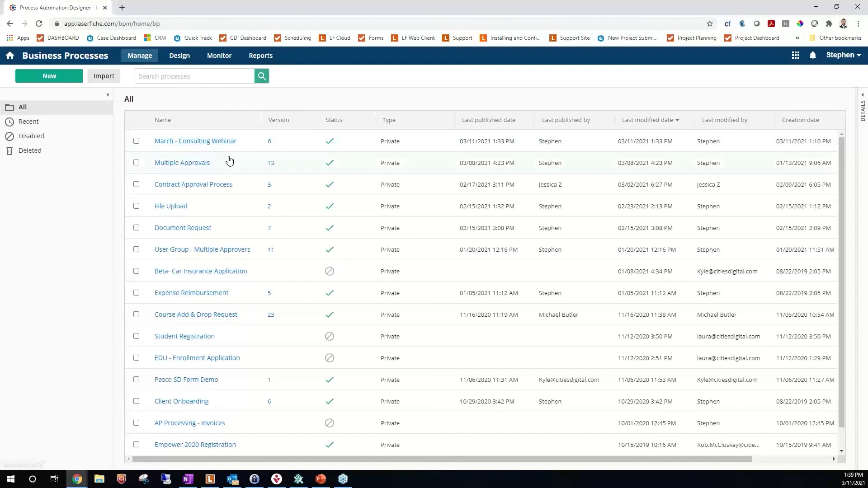
left_click(197, 164)
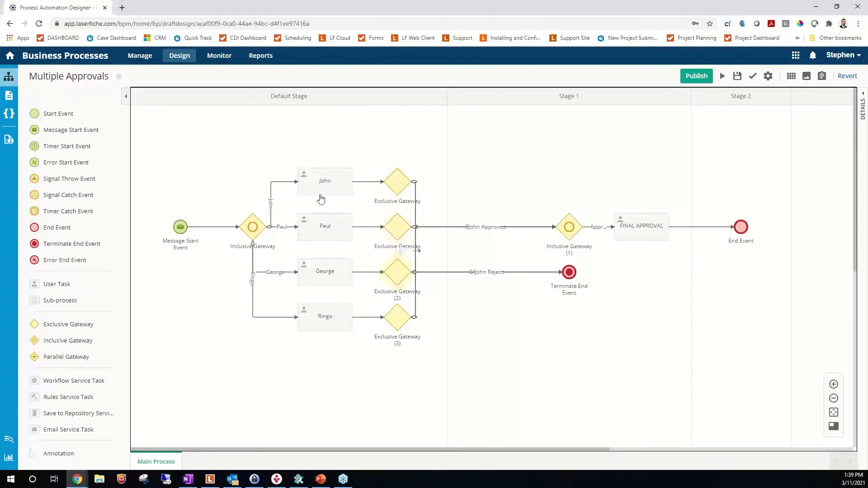
- Examine how the approval tasks' exclusive gateways route approvals to the second inclusive gateway and rejections to the Terminate End event
left_click(174, 229)
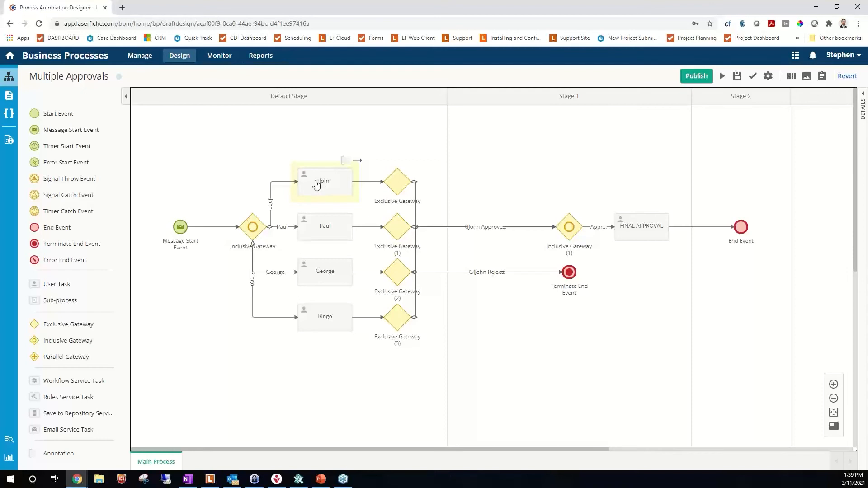
left_click(416, 193)
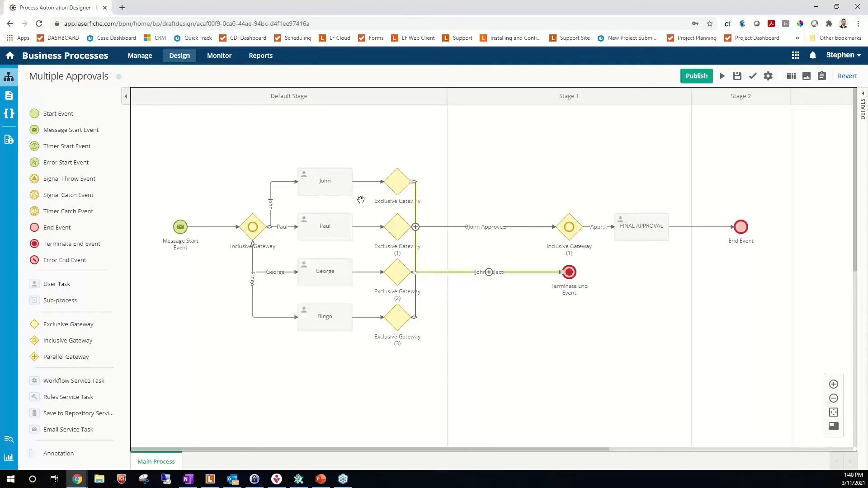
left_click(371, 226)
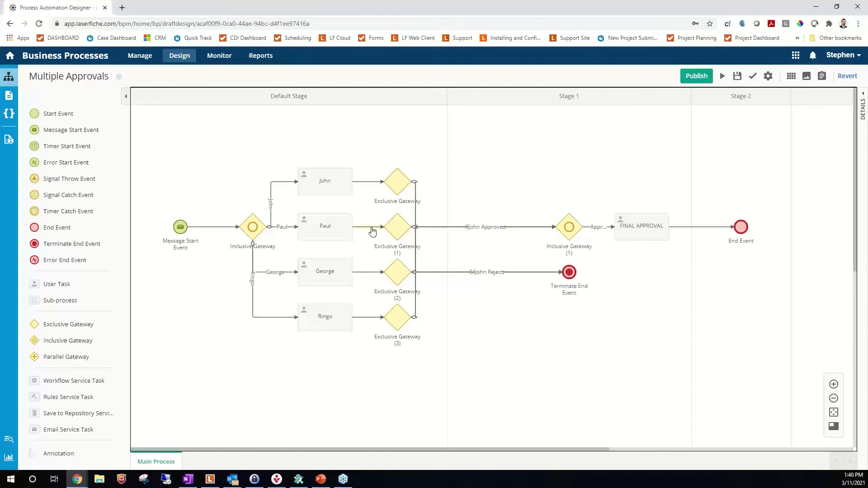
left_click(371, 228)
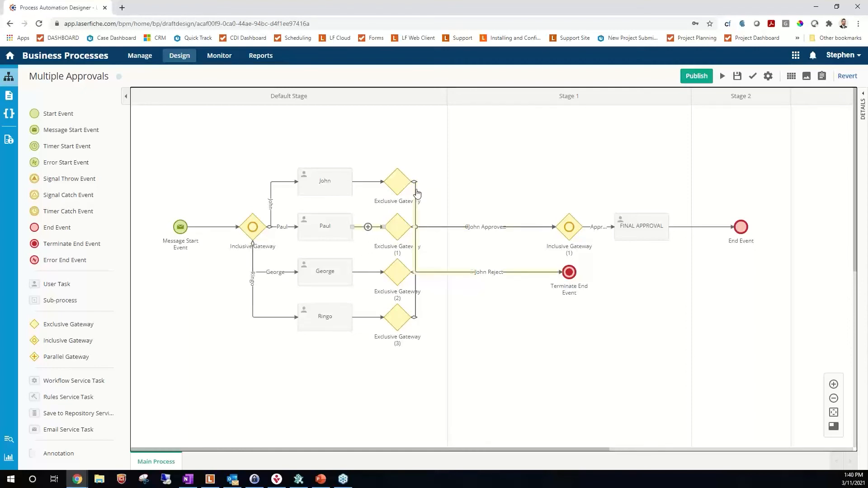
left_click(395, 183)
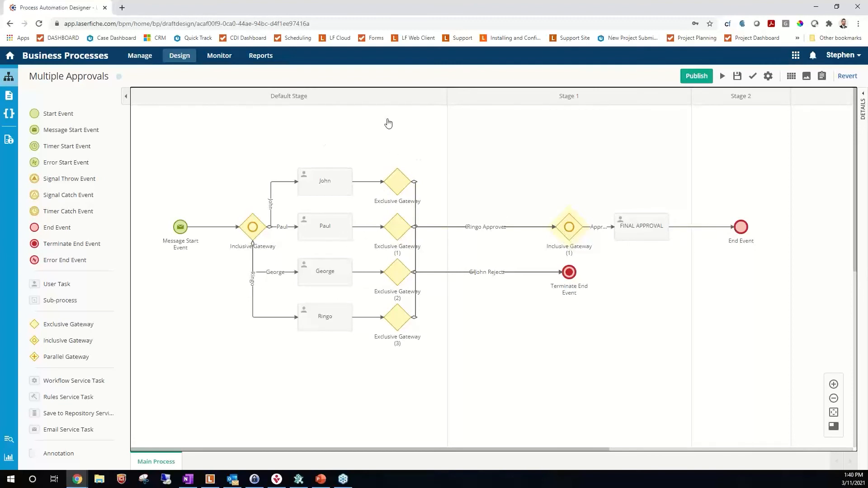
- Save, publish and run Multiple Approvals, submit a test form with only the first approver selected, and close the submission confirmation
left_click(722, 76)
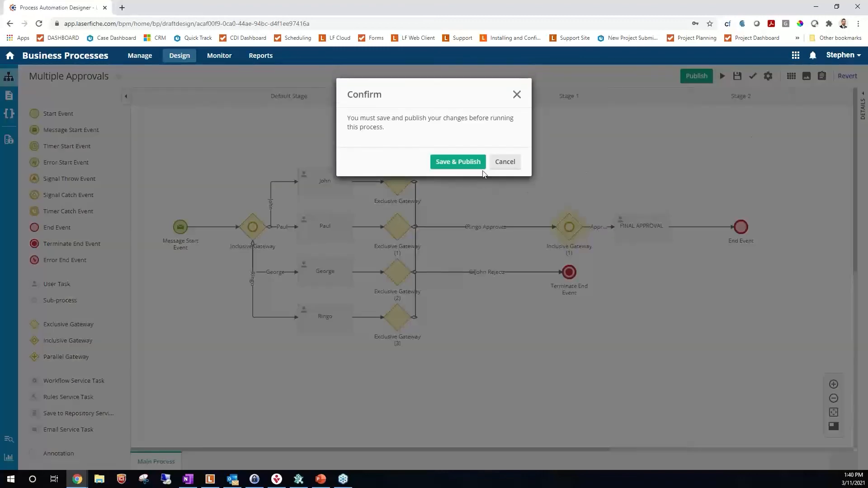
left_click(470, 163)
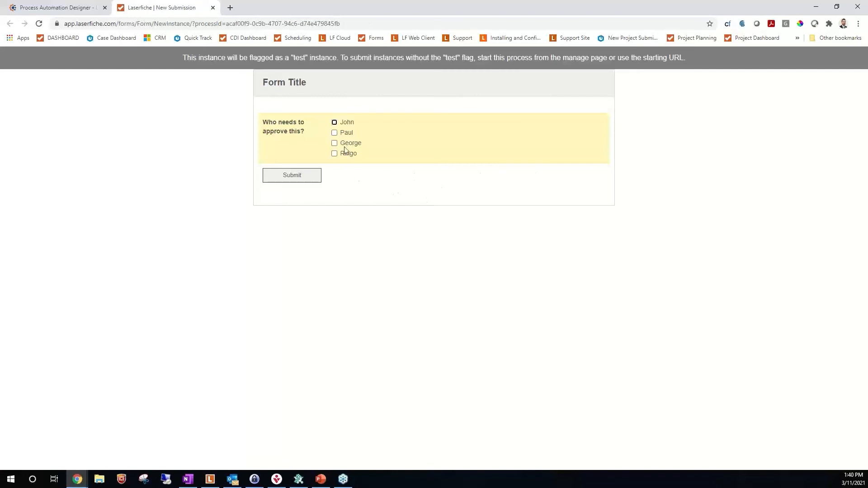
left_click(334, 123)
left_click(312, 175)
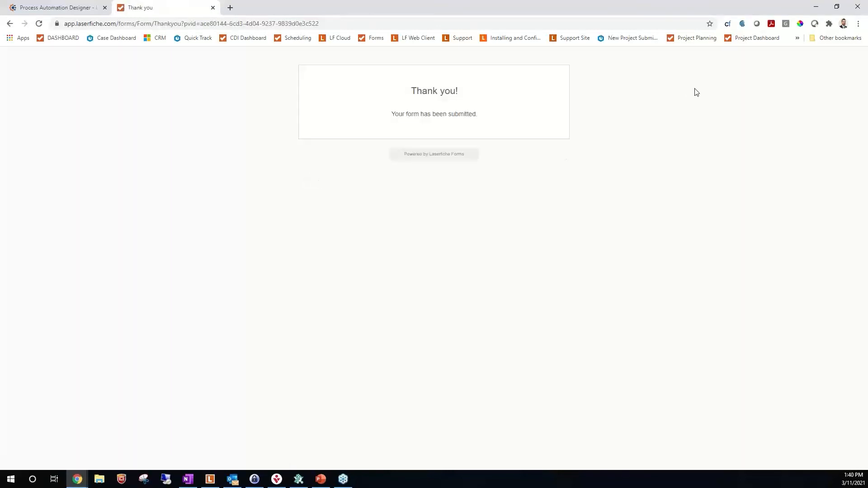
left_click(212, 8)
- Open the newly assigned first approver's task from the notifications and reject it
left_click(819, 57)
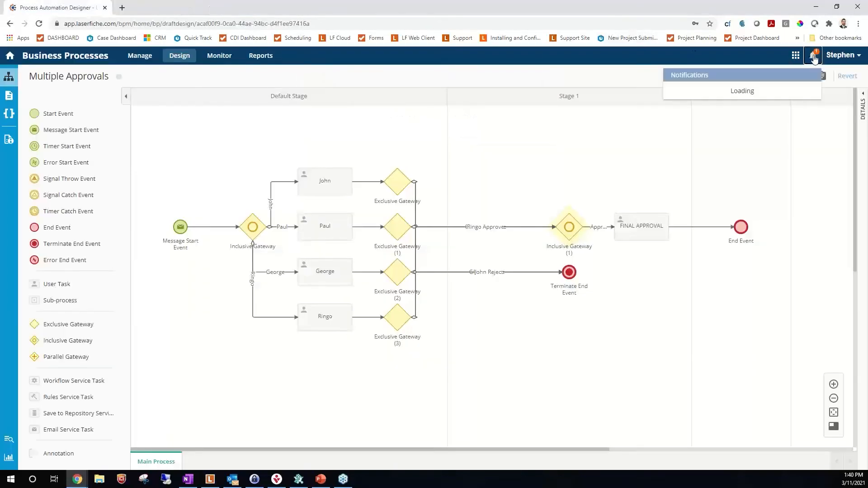
left_click(740, 96)
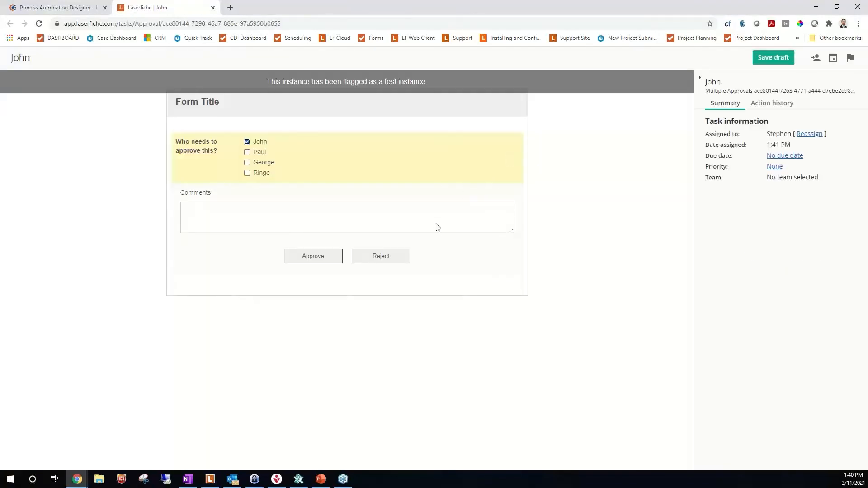
left_click(369, 259)
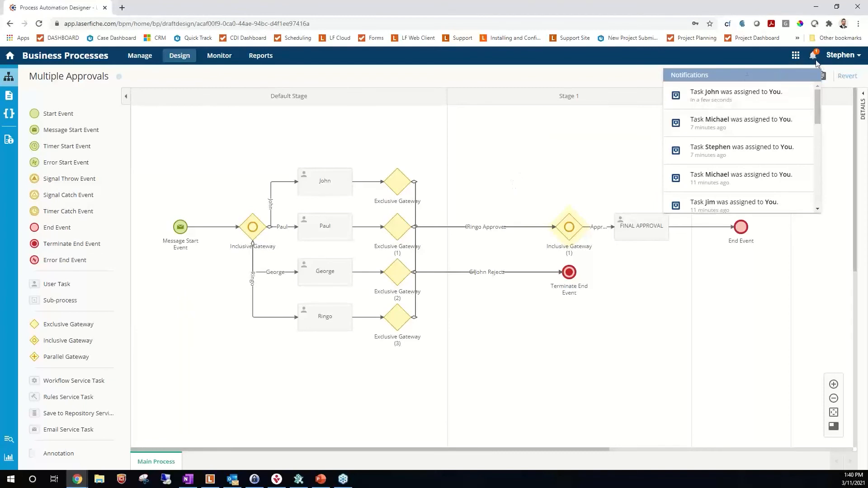
- Search the monitored instances for the Multiple Approvals process and refresh the instance page
left_click(222, 61)
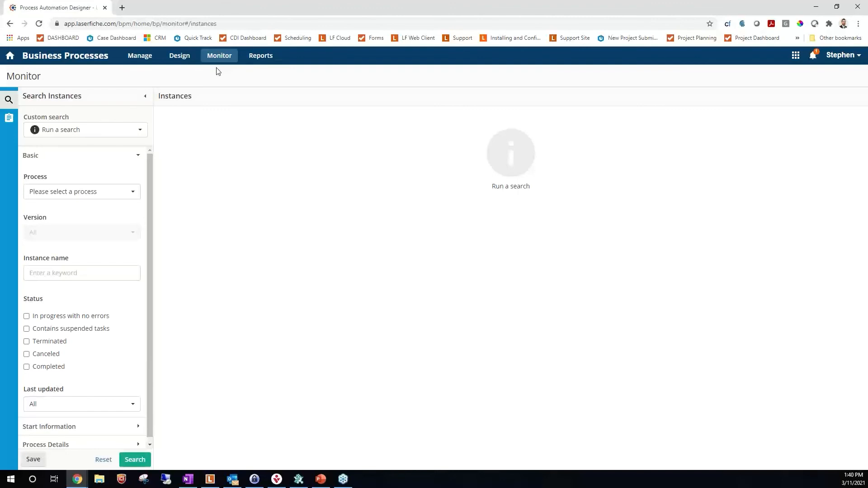
left_click(131, 195)
scroll(102, 274, "down", 2)
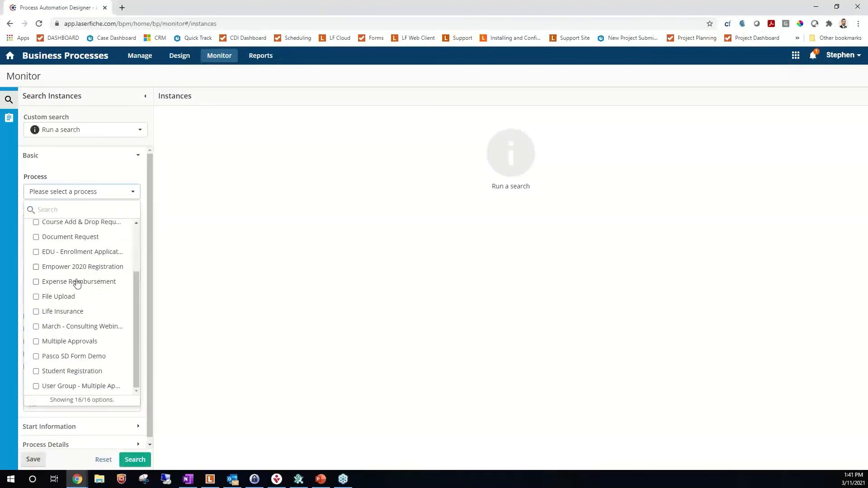
scroll(74, 283, "up", 2)
scroll(74, 283, "down", 2)
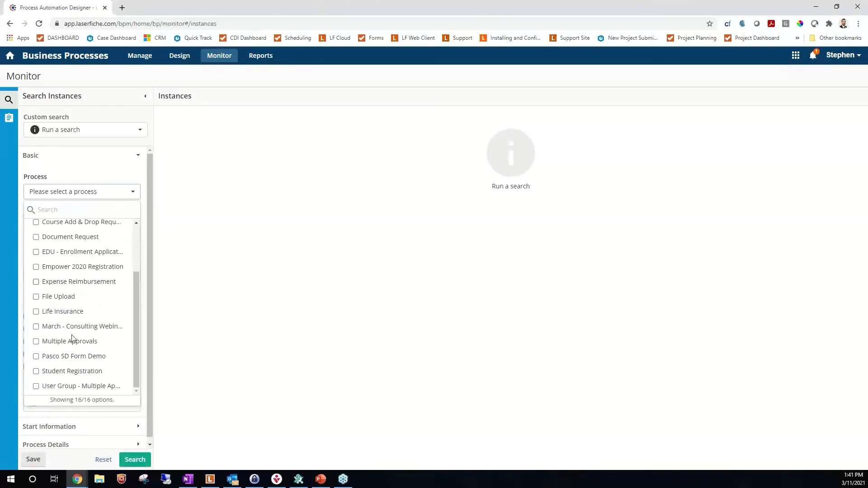
left_click(37, 342)
scroll(42, 351, "down", 5)
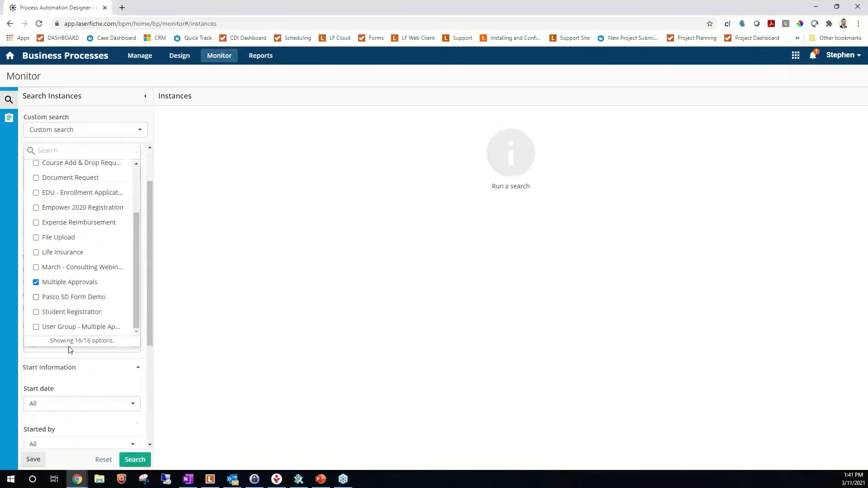
left_click(135, 459)
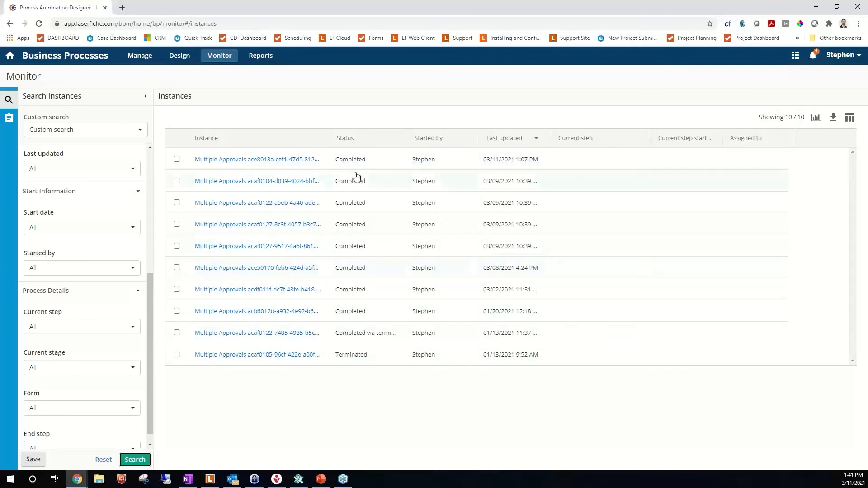
key("F5")
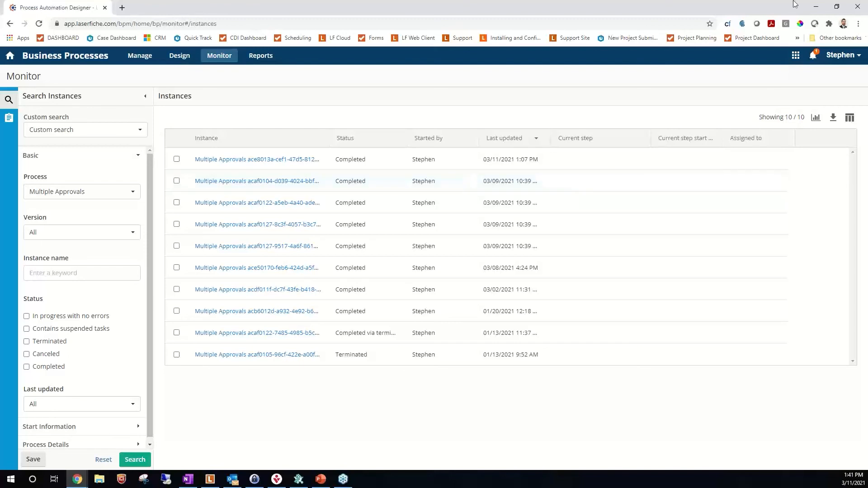
- Open the terminated Multiple Approvals instance from its notification and examine the completed path in its process diagram
left_click(813, 55)
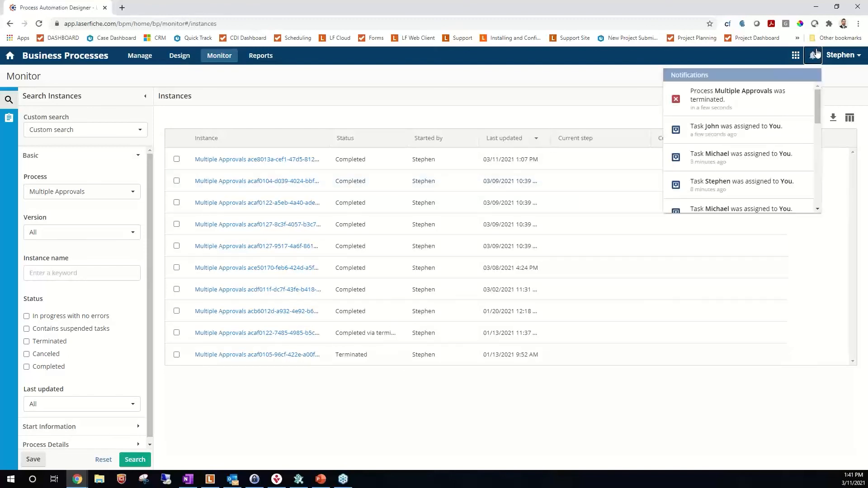
left_click(728, 96)
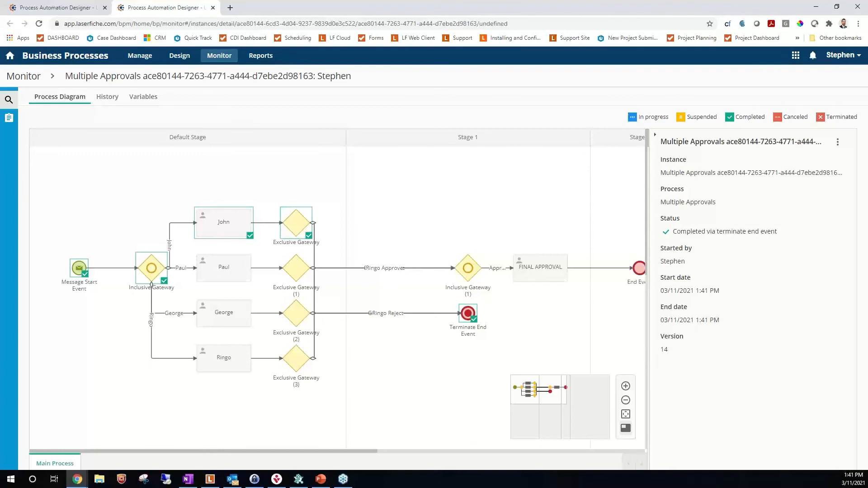
left_click(439, 207)
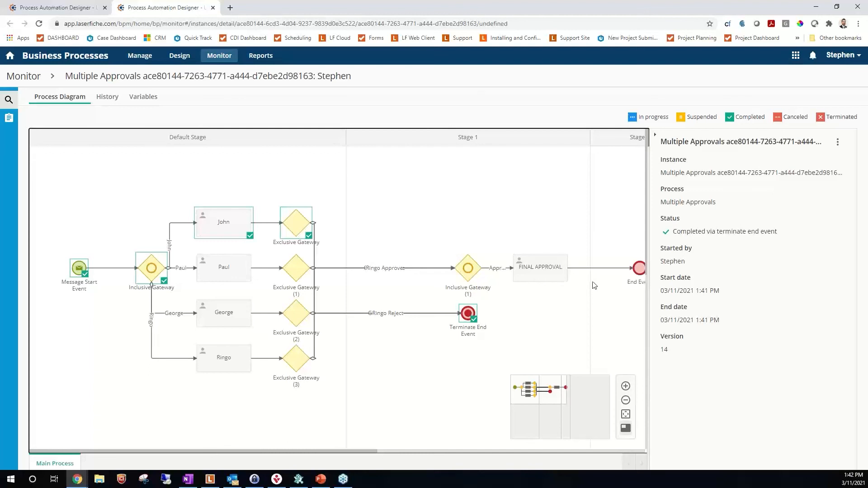
left_click(639, 271)
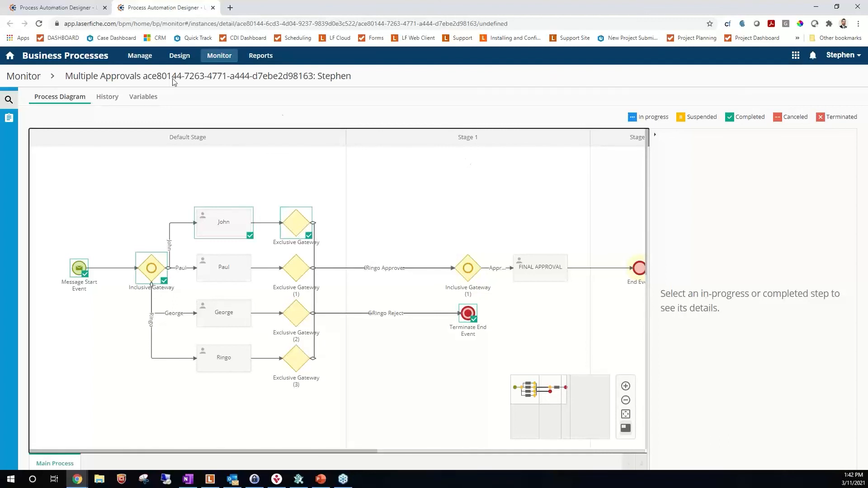
- Return to Process Automation's Business Processes and open Multiple Approvals for design
left_click(796, 56)
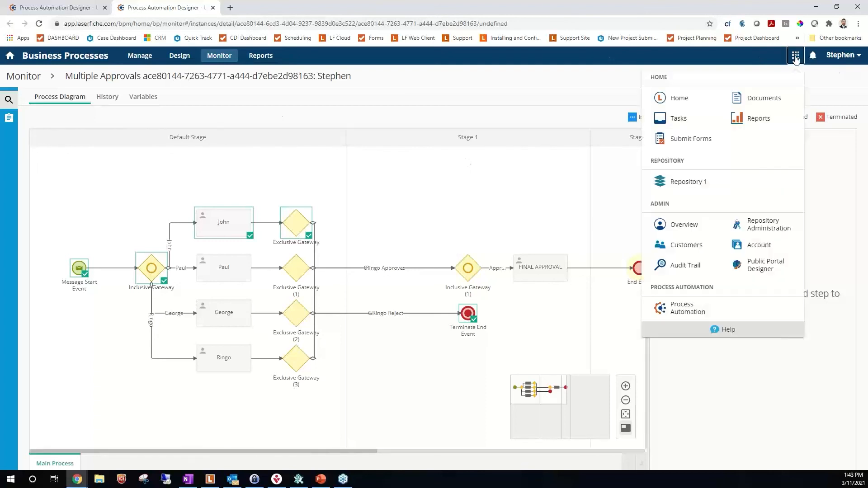
left_click(671, 307)
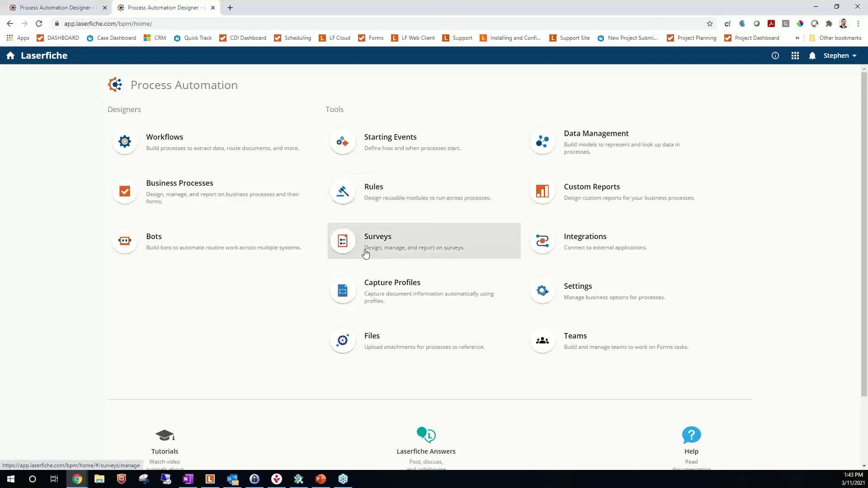
left_click(213, 197)
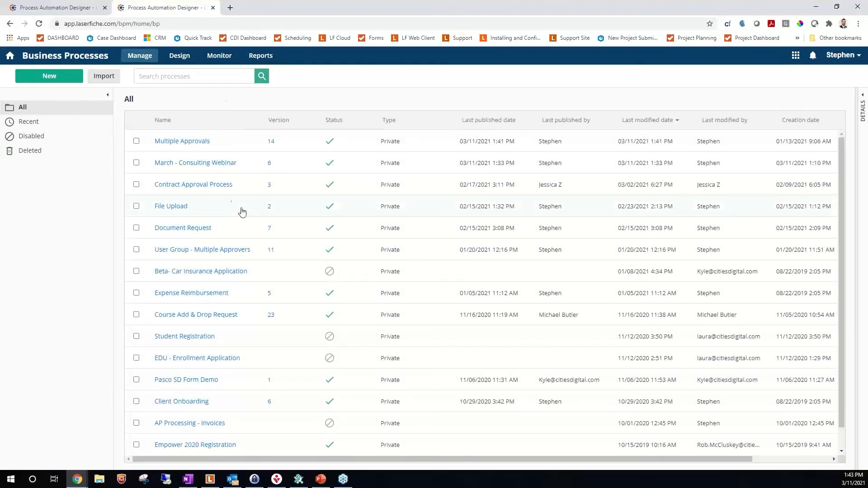
left_click(195, 147)
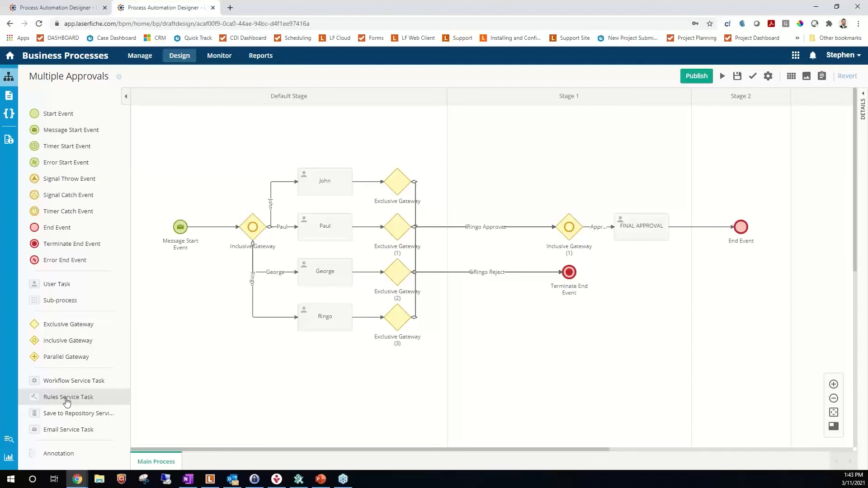
- Add an unconnected Rules Service Task to Stage 1 below the rejection path and deselect it
left_click_drag(63, 397, 505, 343)
left_click(501, 319)
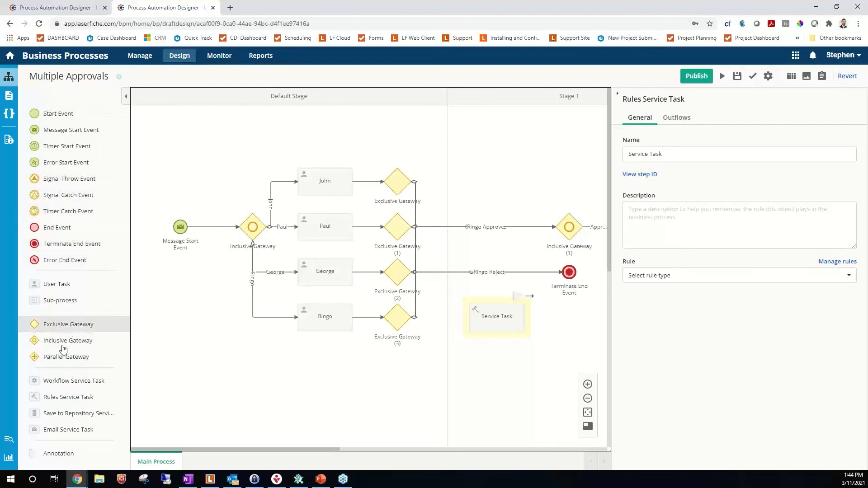
left_click(277, 392)
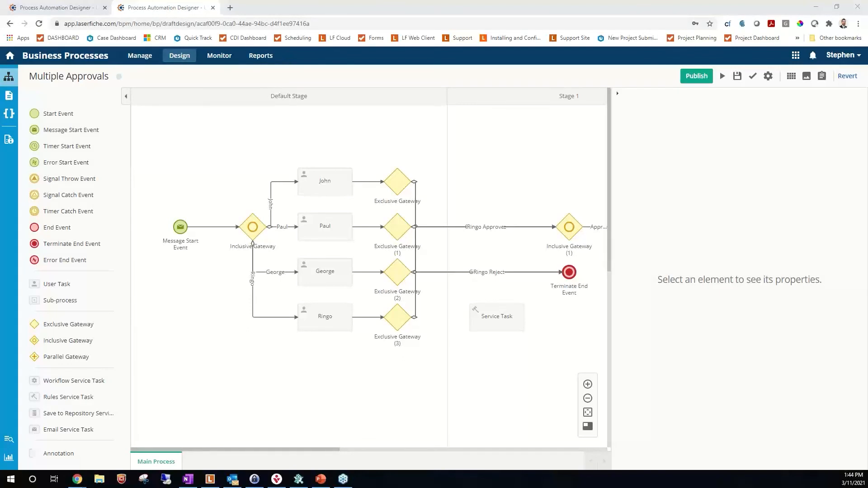
- View the Default Stage's editing options without changing the stage, and collapse the element palette
mouse_move(351, 102)
right_click(244, 96)
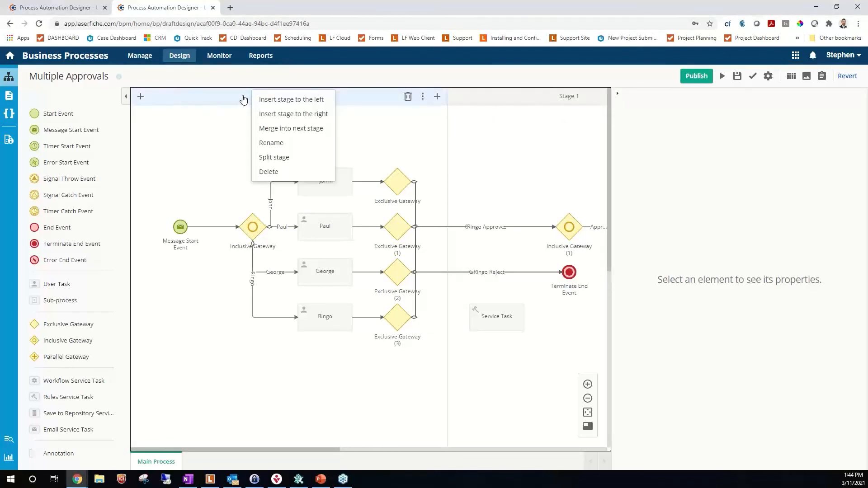
left_click(196, 138)
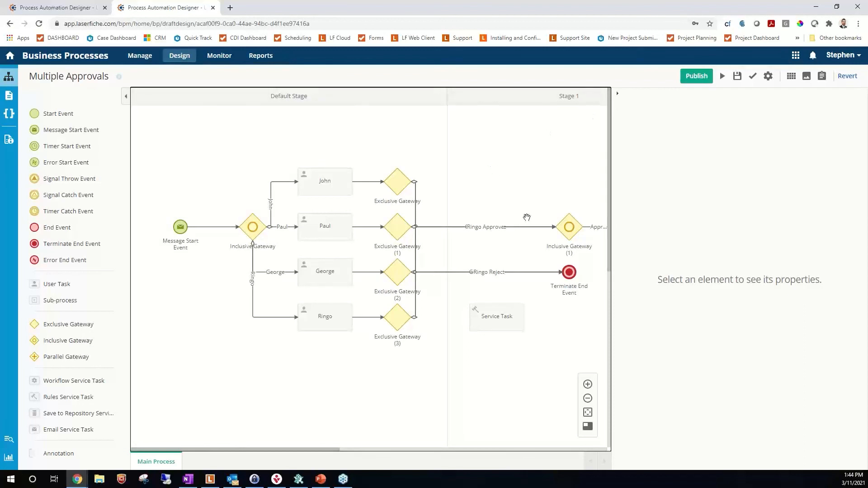
left_click_drag(609, 253, 521, 181)
left_click(126, 96)
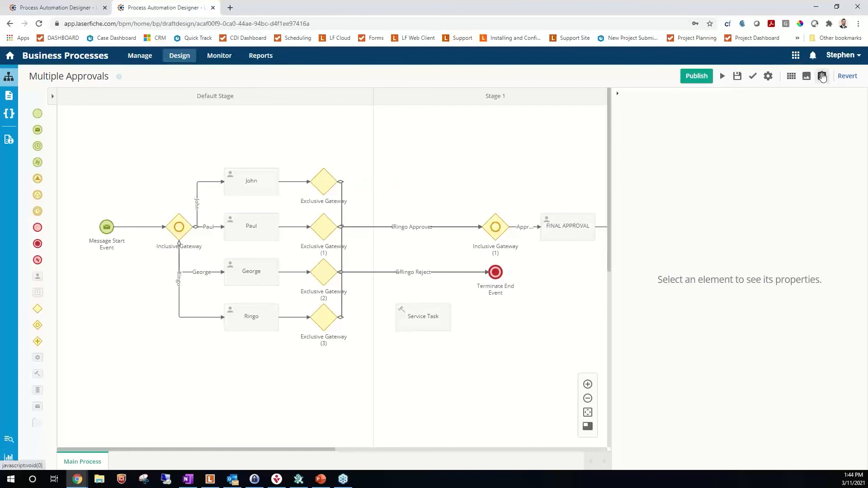
- Review the general process properties and the element categories that can be inserted on the canvas, closing both without changes
left_click(766, 77)
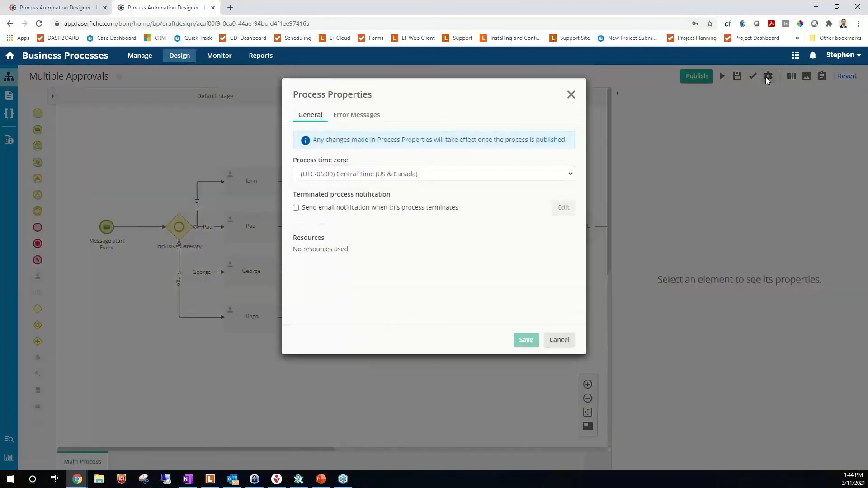
left_click(559, 339)
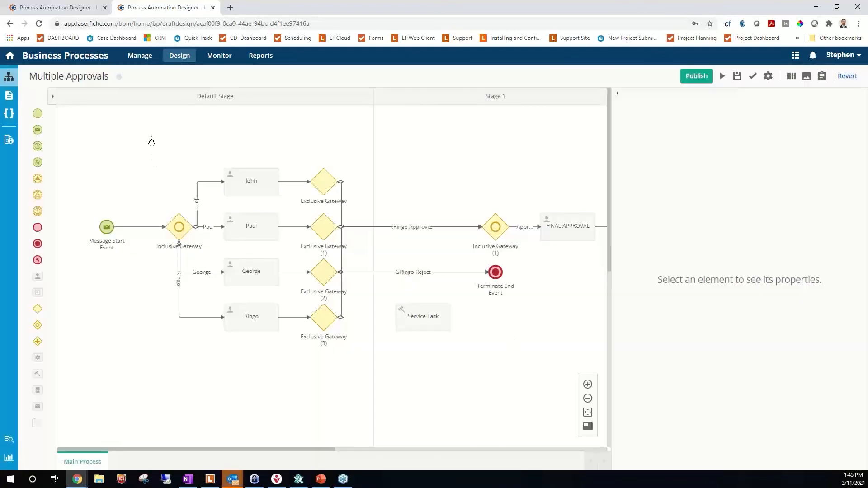
right_click(143, 146)
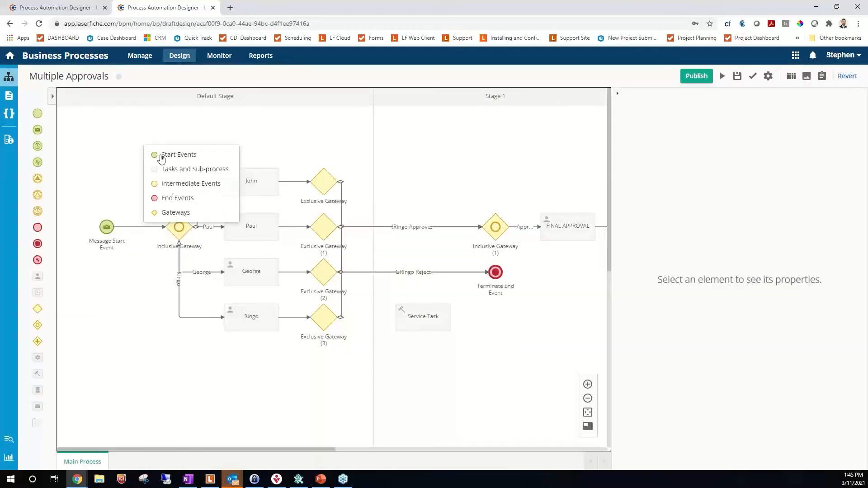
left_click(110, 157)
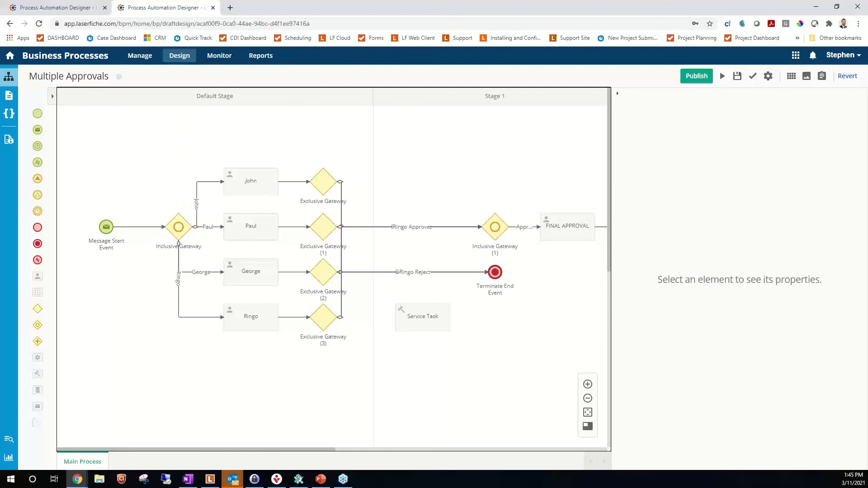
- Switch to the PowerPoint slide show and advance from the Demo slide to the Resources slide
left_click(320, 479)
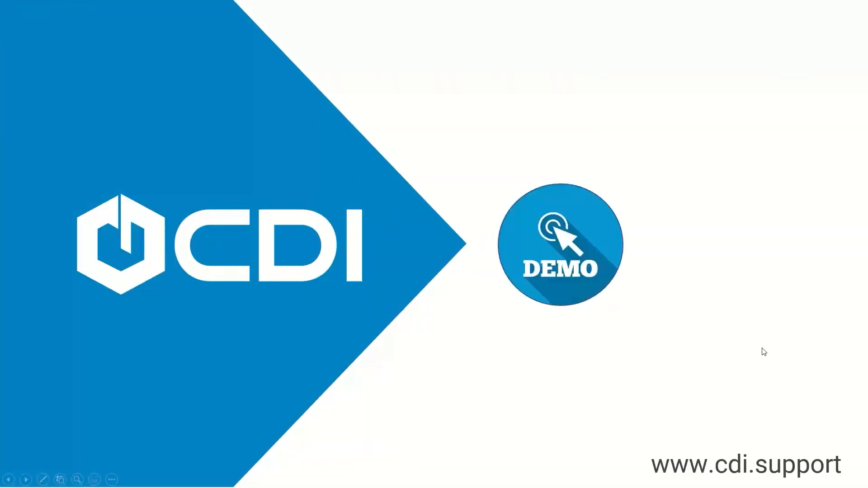
left_click(764, 351)
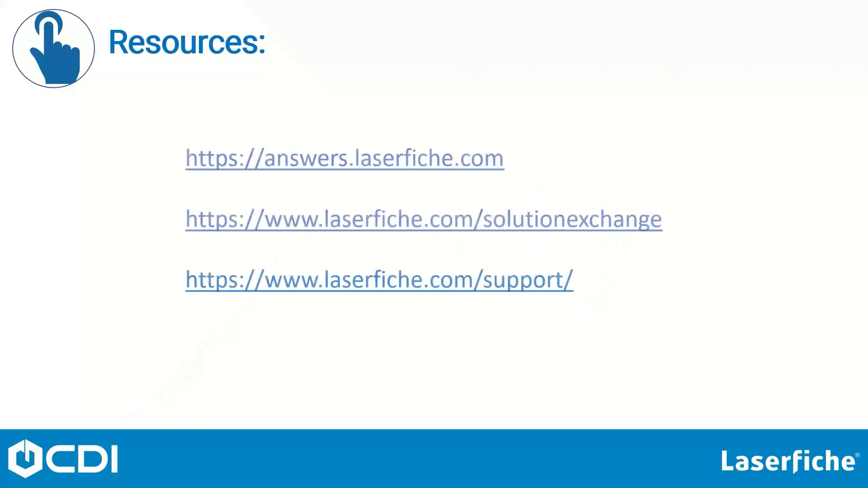